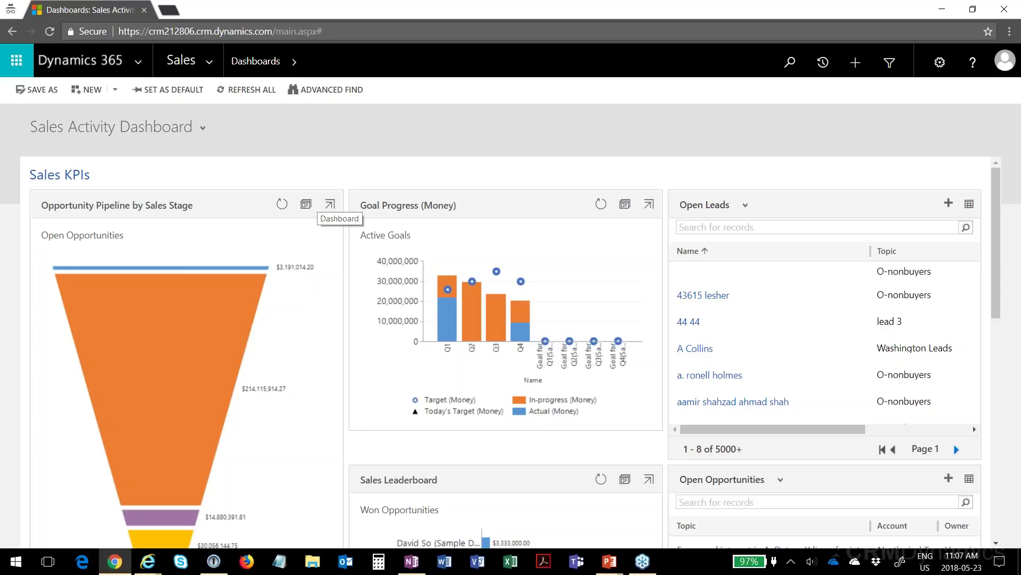
- Go to Contacts in the Sales area and open the first record of the My Active Contacts view
{"action": "left_click", "coordinate": [209, 65]}
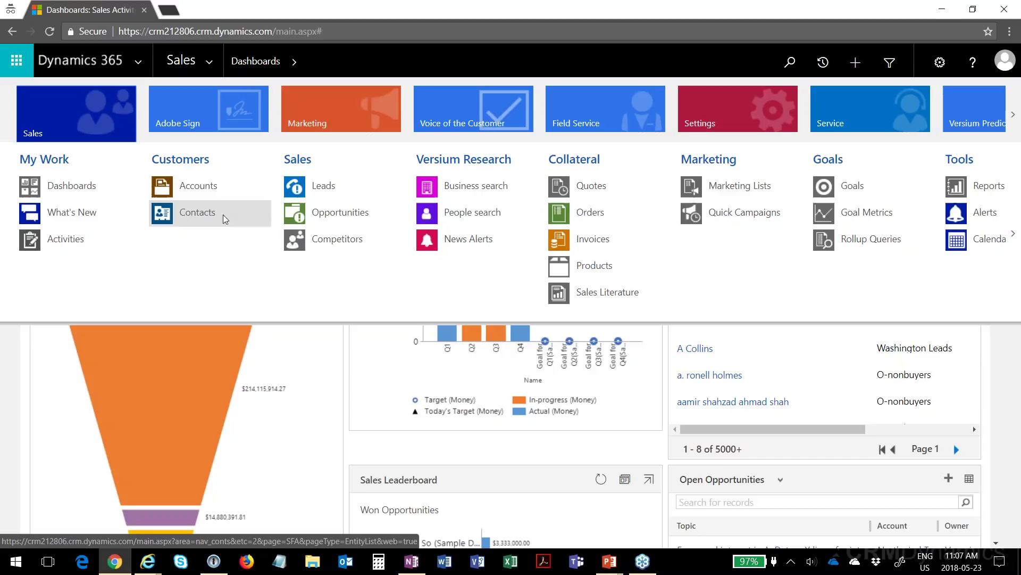
{"action": "left_click", "coordinate": [195, 218]}
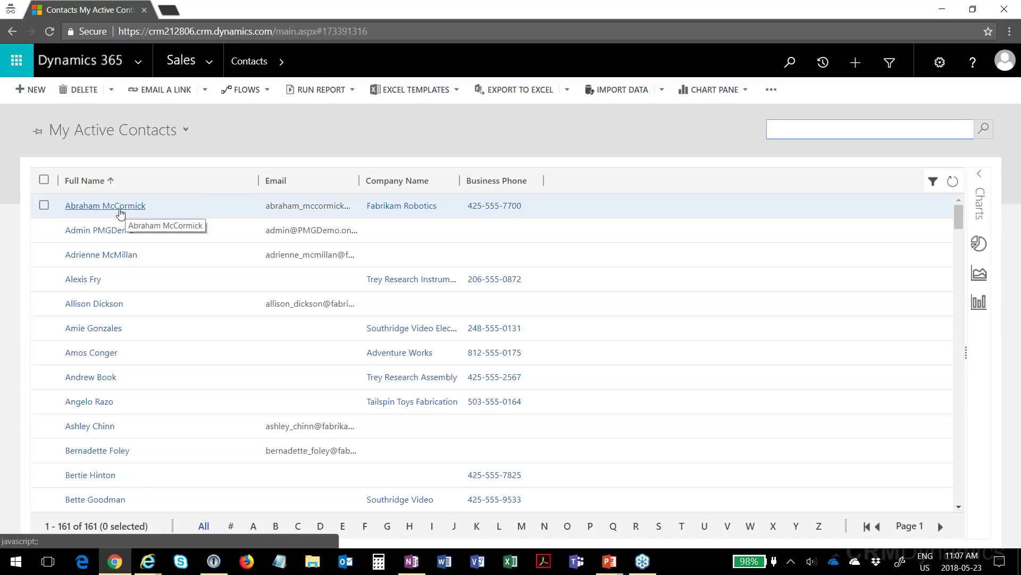
{"action": "left_click", "coordinate": [121, 211]}
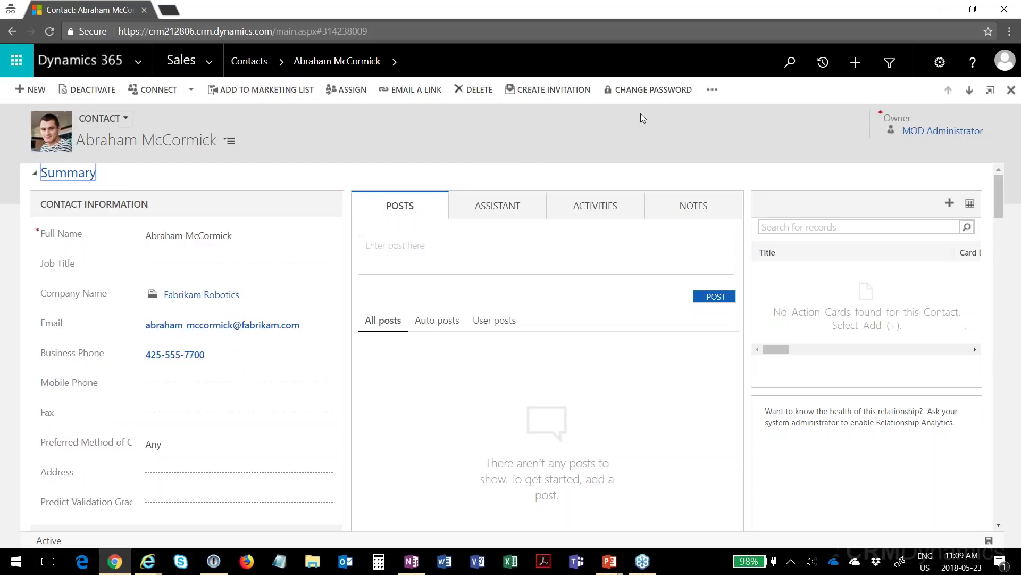
- Open the contact record's form in the form editor and maximize the editor window
{"action": "left_click", "coordinate": [712, 91]}
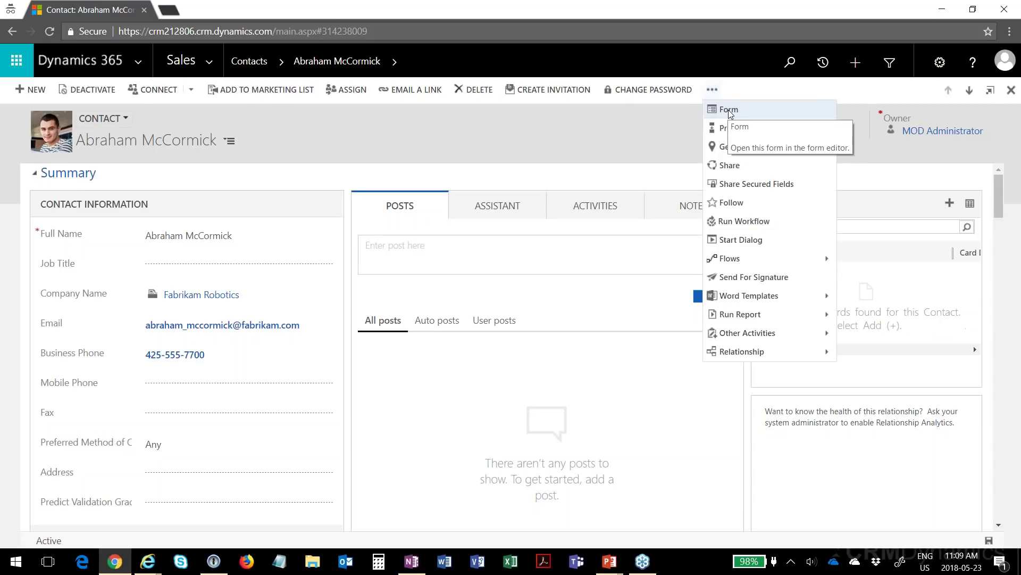
{"action": "left_click", "coordinate": [729, 110]}
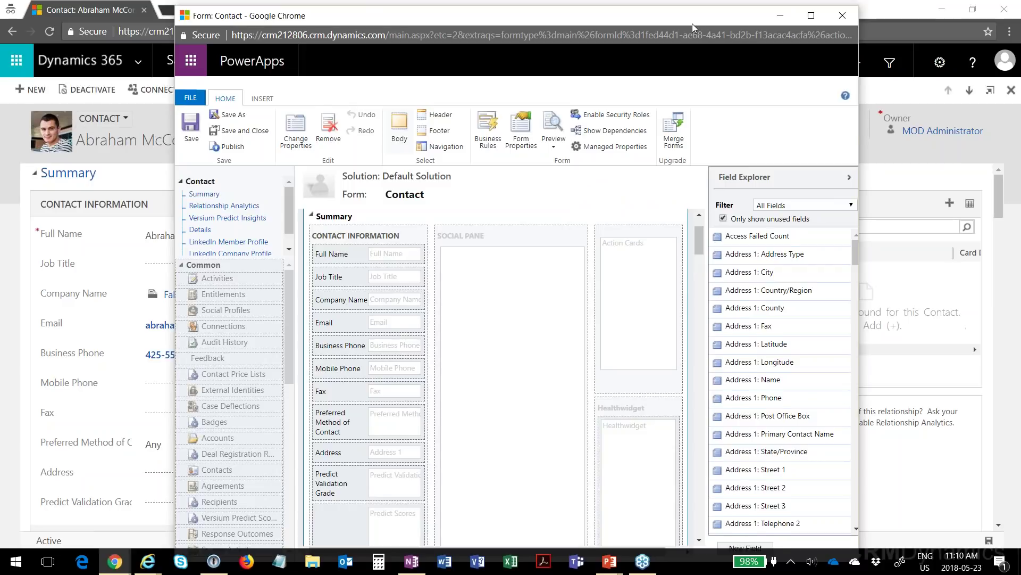
{"action": "left_click_drag", "start_coordinate": [691, 23], "coordinate": [682, 120]}
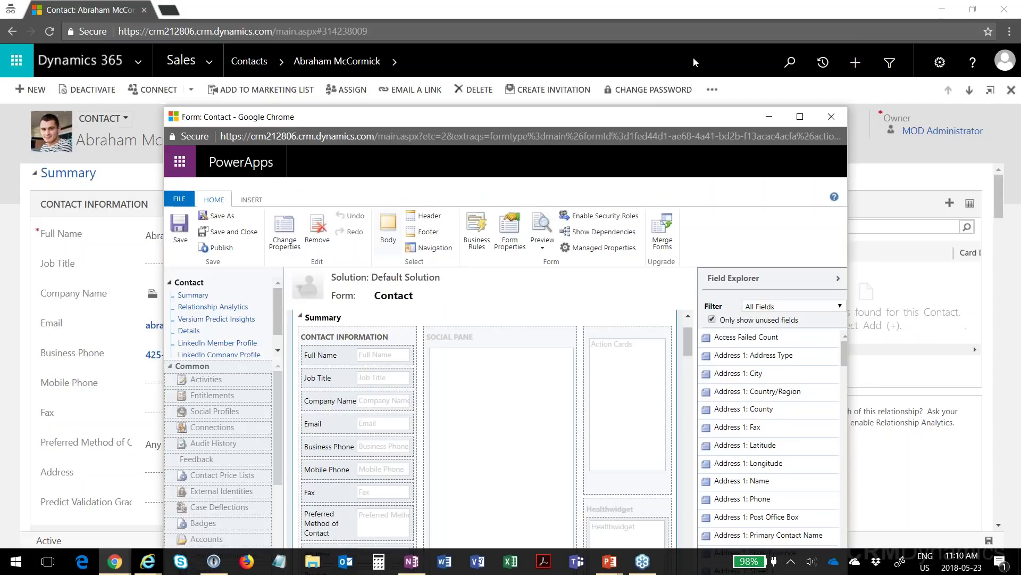
{"action": "left_click", "coordinate": [713, 91]}
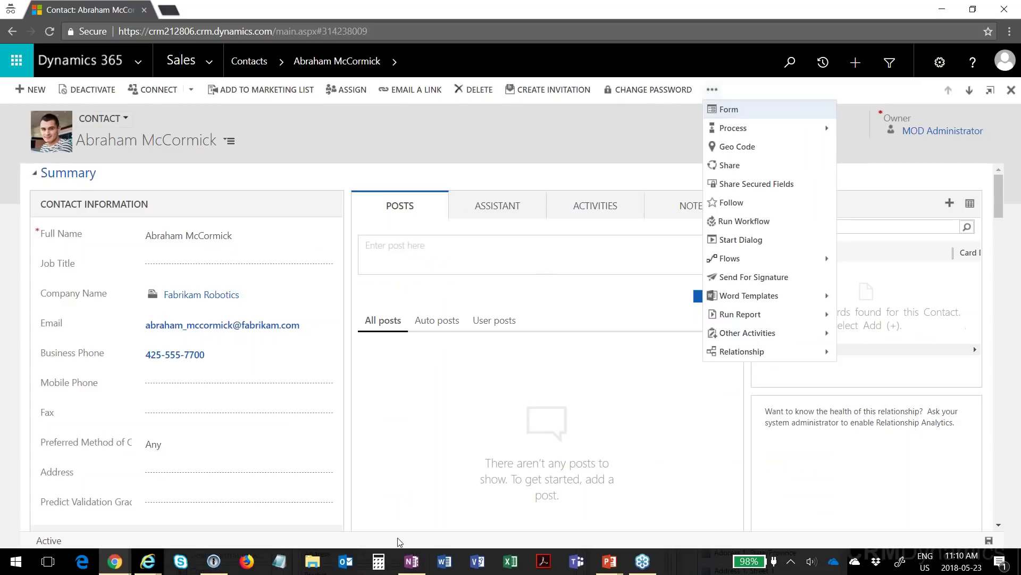
{"action": "mouse_move", "coordinate": [115, 562]}
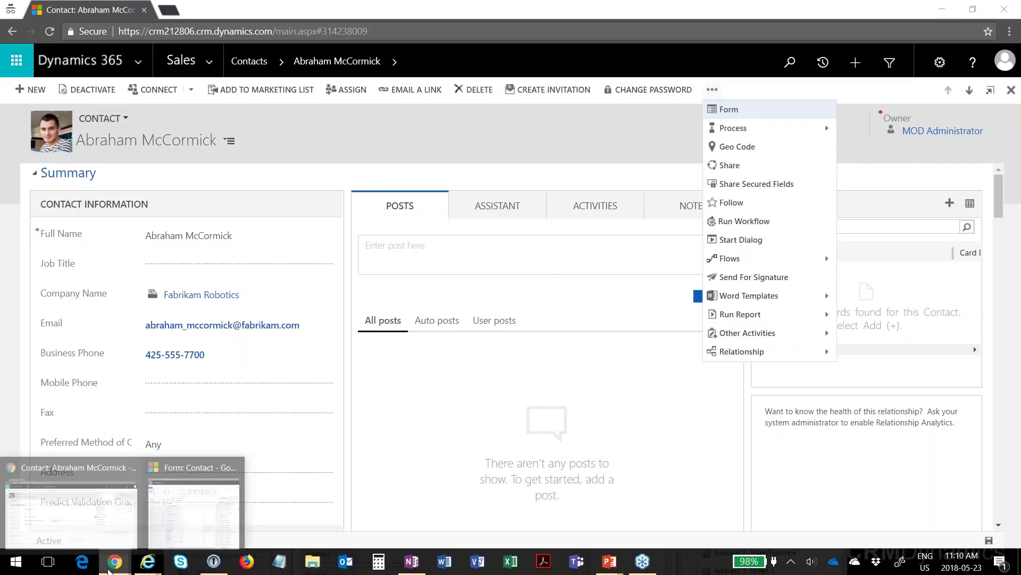
{"action": "left_click", "coordinate": [187, 530]}
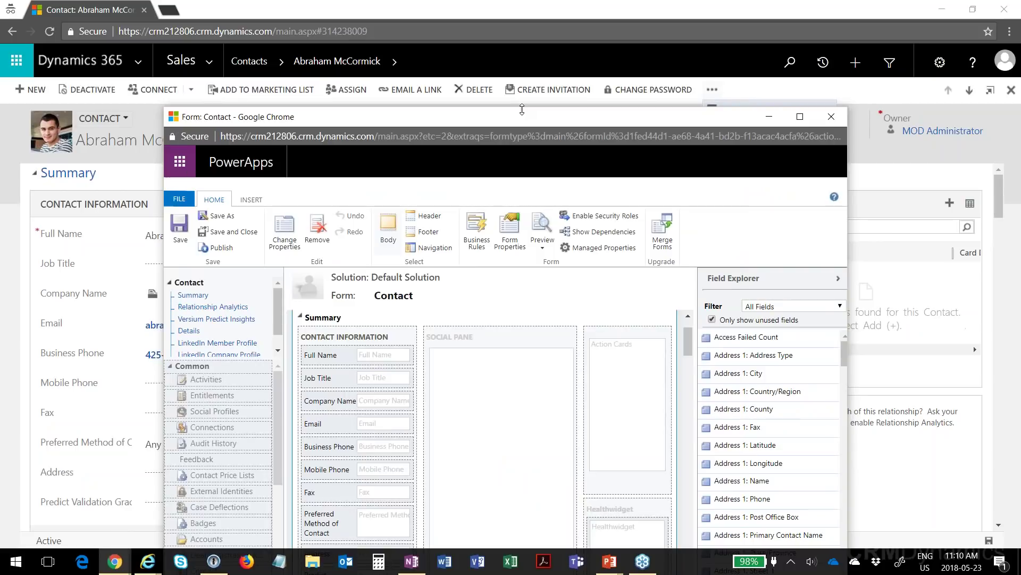
{"action": "left_click_drag", "start_coordinate": [524, 120], "coordinate": [627, 1]}
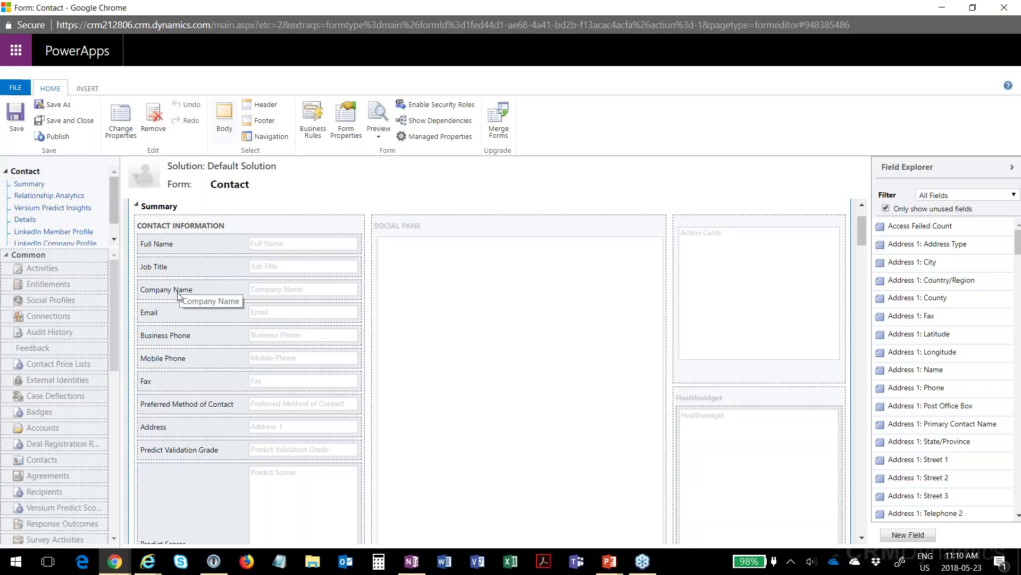
- Move the Business Phone field directly above Company Name in the Contact Information section
{"action": "left_click", "coordinate": [180, 344]}
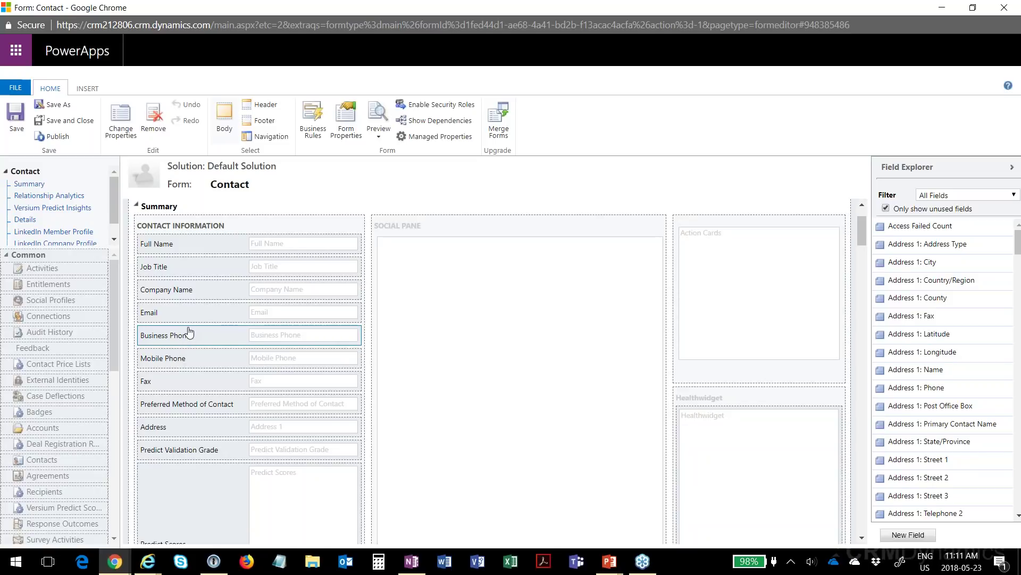
{"action": "left_click_drag", "start_coordinate": [190, 332], "coordinate": [193, 302]}
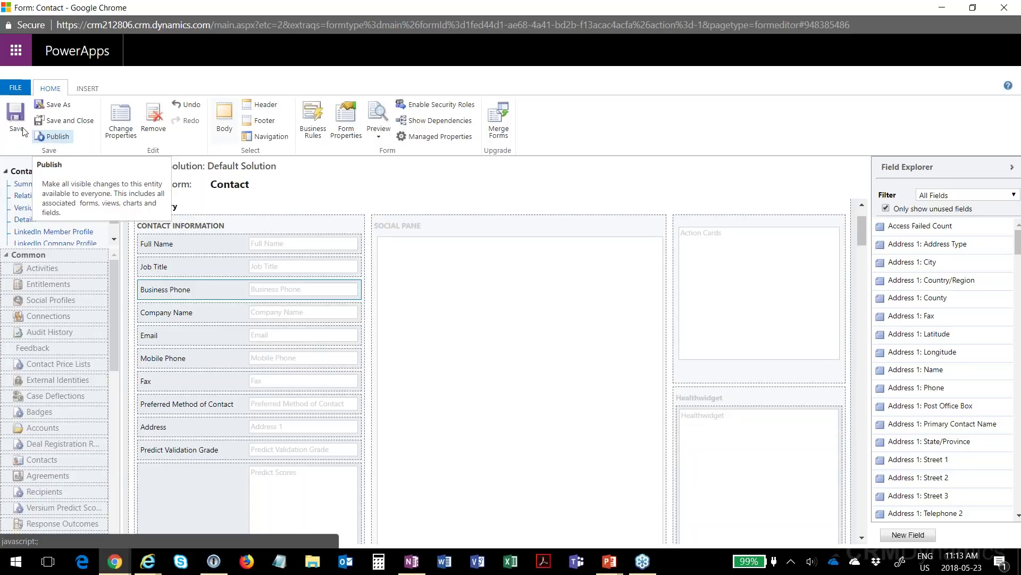
- Save the Contact form and publish its changes, waiting for the unresponsive pages instead of exiting them
{"action": "left_click", "coordinate": [53, 137]}
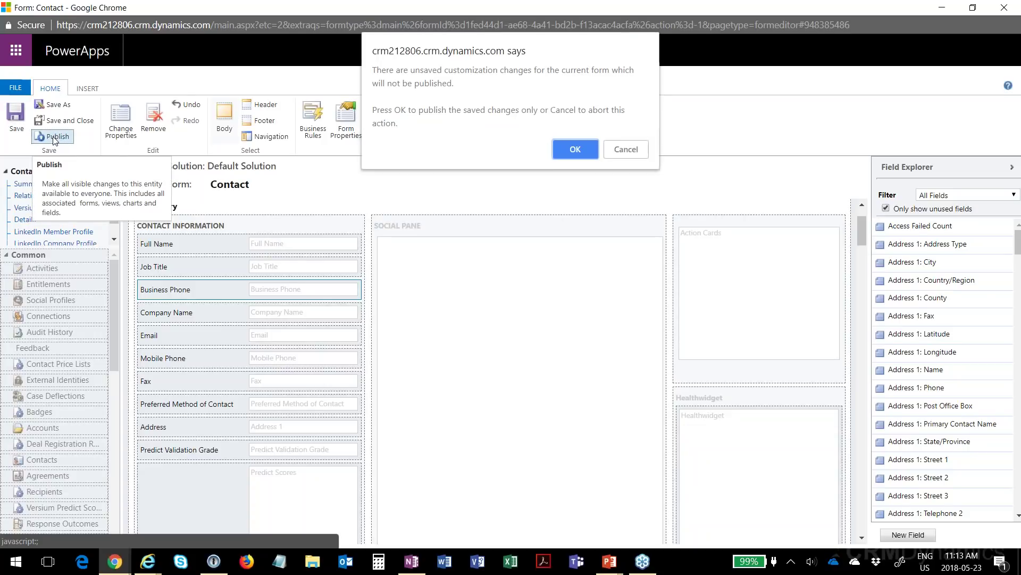
{"action": "left_click", "coordinate": [625, 149]}
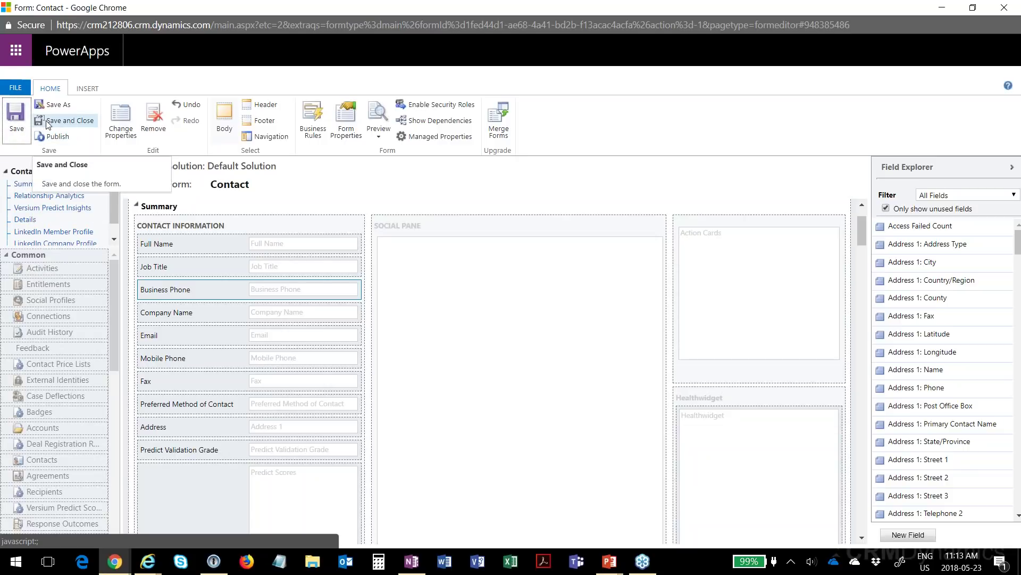
{"action": "left_click", "coordinate": [62, 137]}
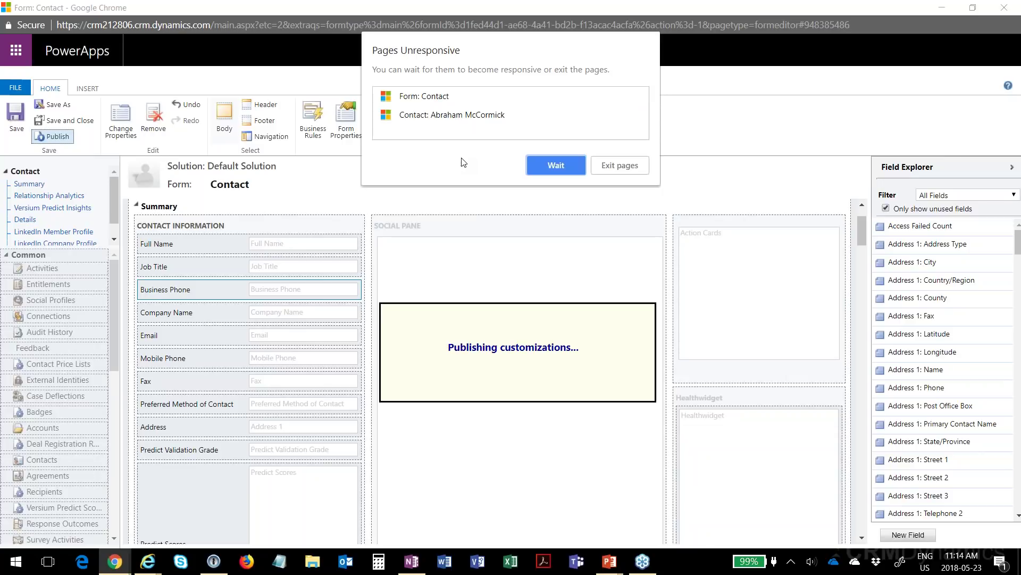
{"action": "left_click", "coordinate": [545, 169]}
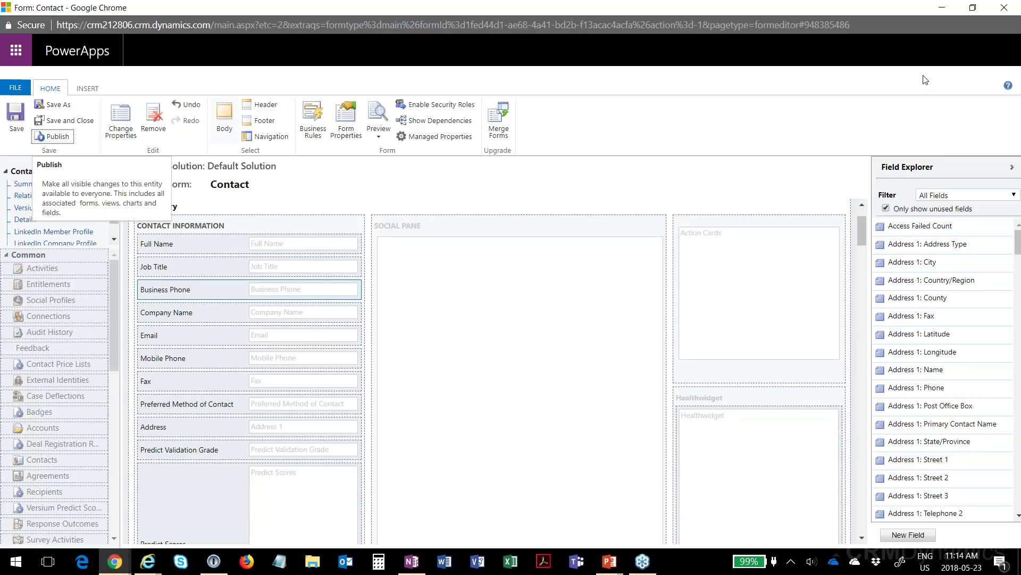
- Return to the contact record and reload it to check the field order in the Contact Information section
{"action": "left_click", "coordinate": [942, 9]}
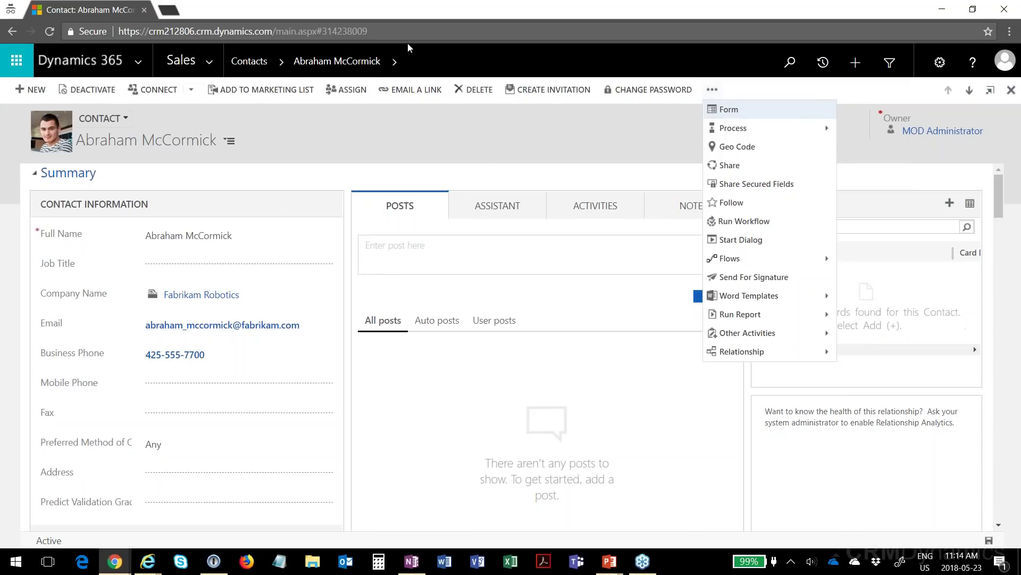
{"action": "left_click", "coordinate": [336, 139]}
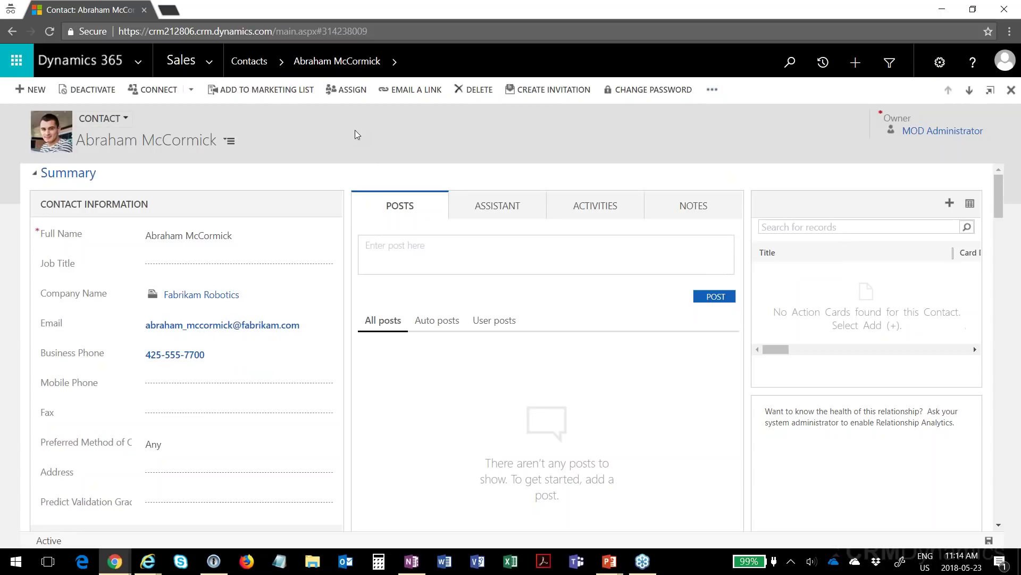
{"action": "key", "text": "F5"}
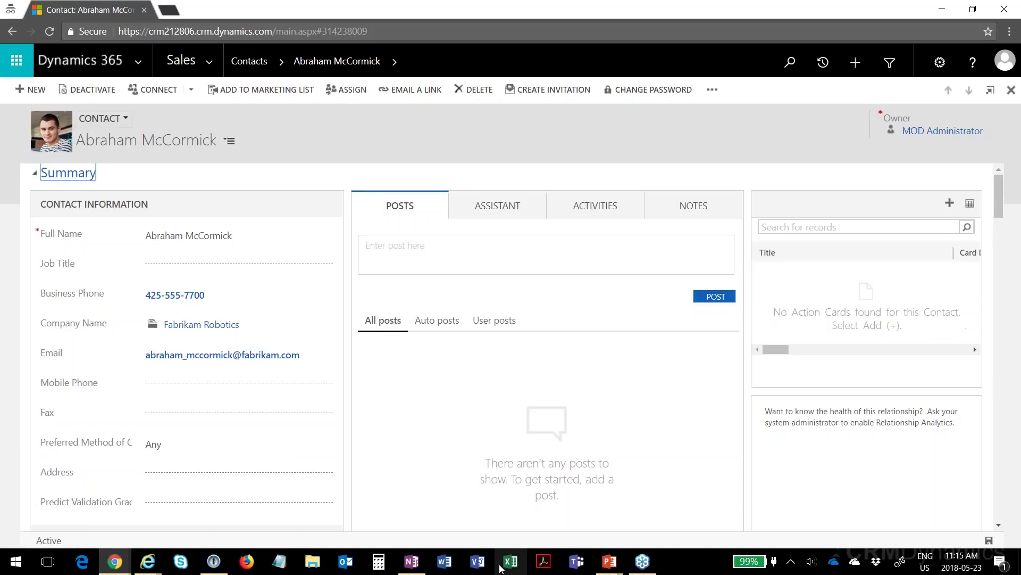
- Switch back to the Contact form editor window
{"action": "left_click", "coordinate": [423, 566]}
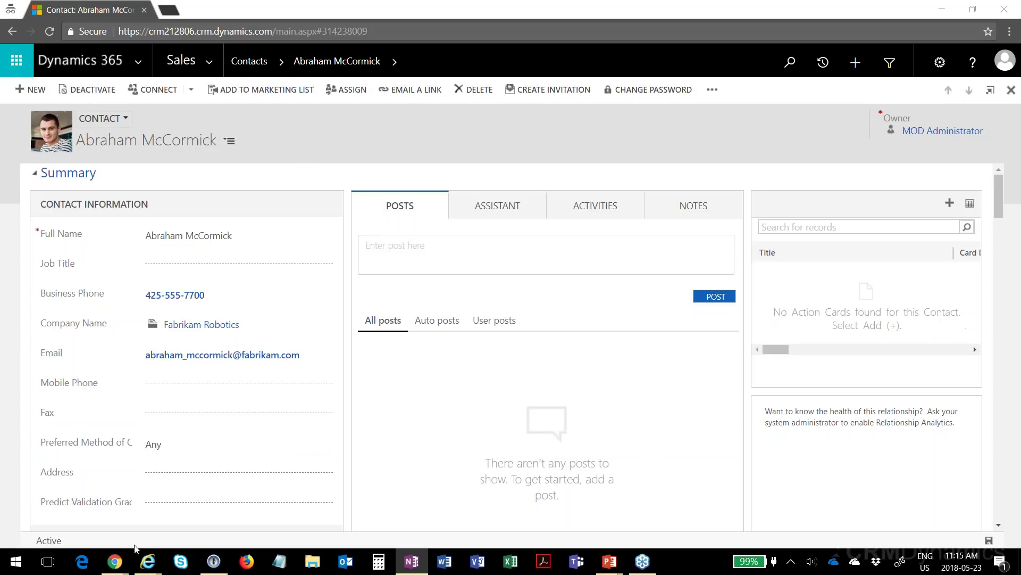
{"action": "mouse_move", "coordinate": [124, 559]}
{"action": "left_click", "coordinate": [213, 492]}
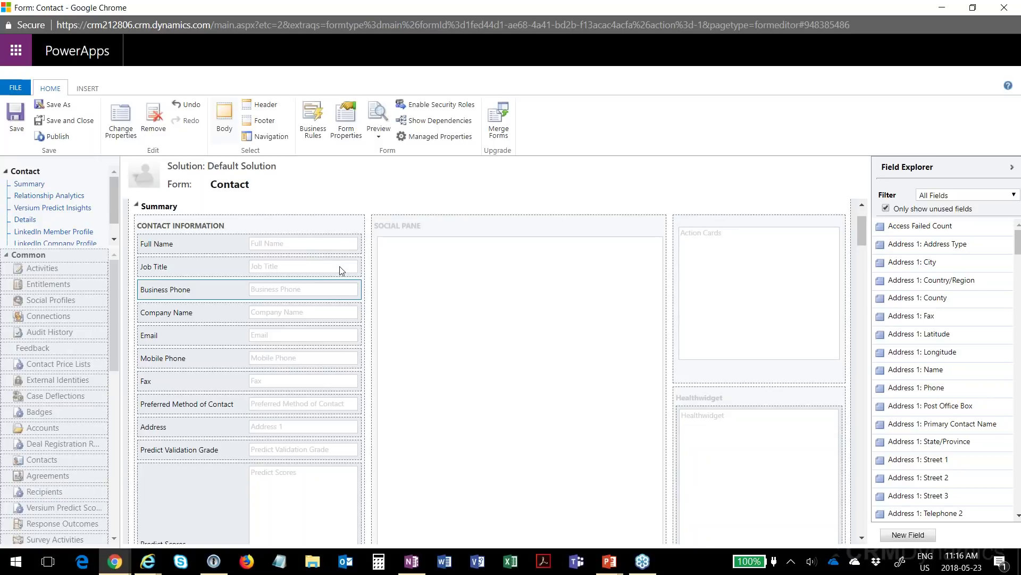
- Try moving the whole Contact Information section to the third column of the Summary tab, and undo the move
{"action": "left_click", "coordinate": [263, 224]}
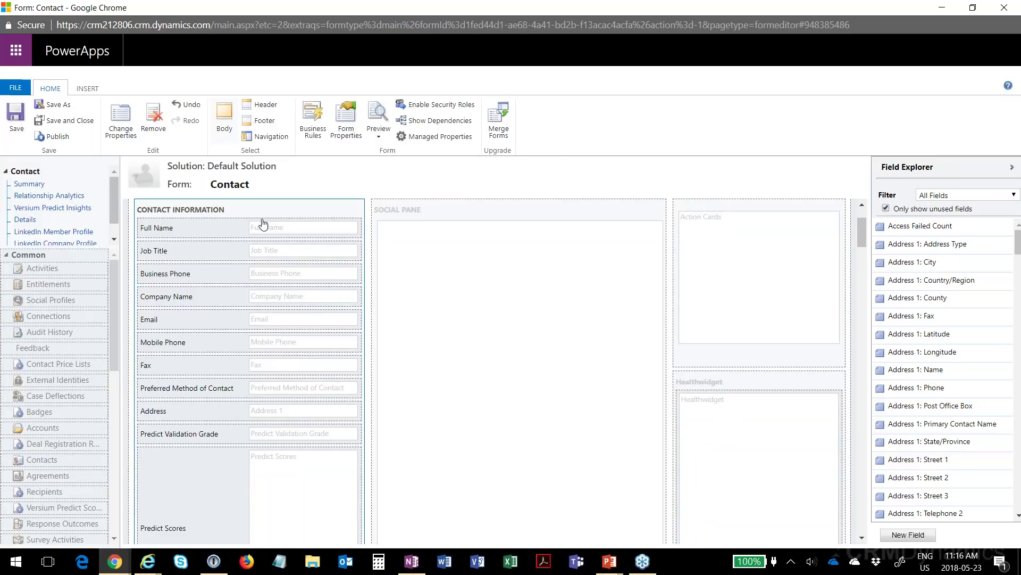
{"action": "scroll", "coordinate": [359, 232], "scroll_direction": "up", "scroll_amount": 1}
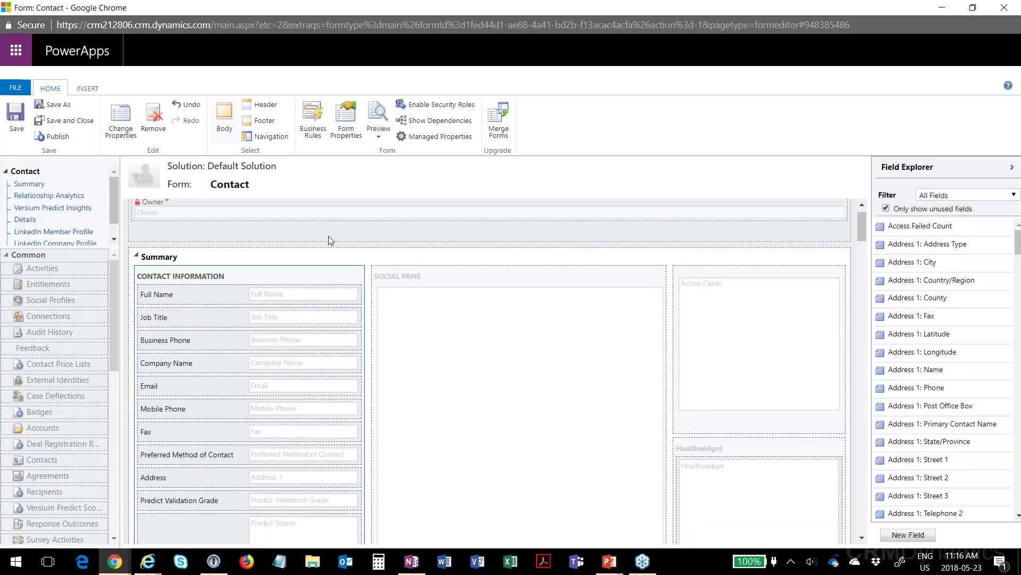
{"action": "left_click", "coordinate": [722, 278]}
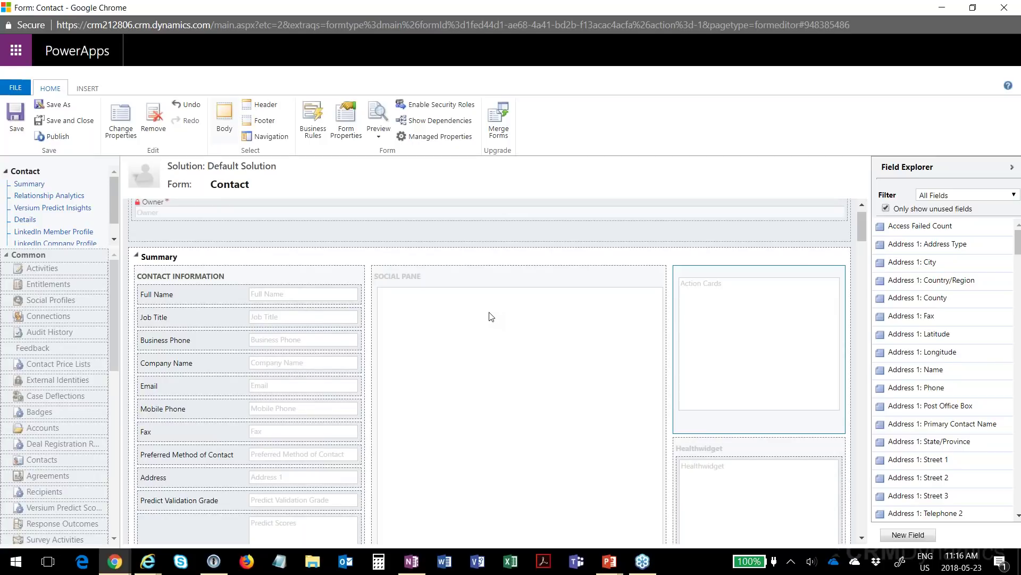
{"action": "left_click", "coordinate": [260, 278]}
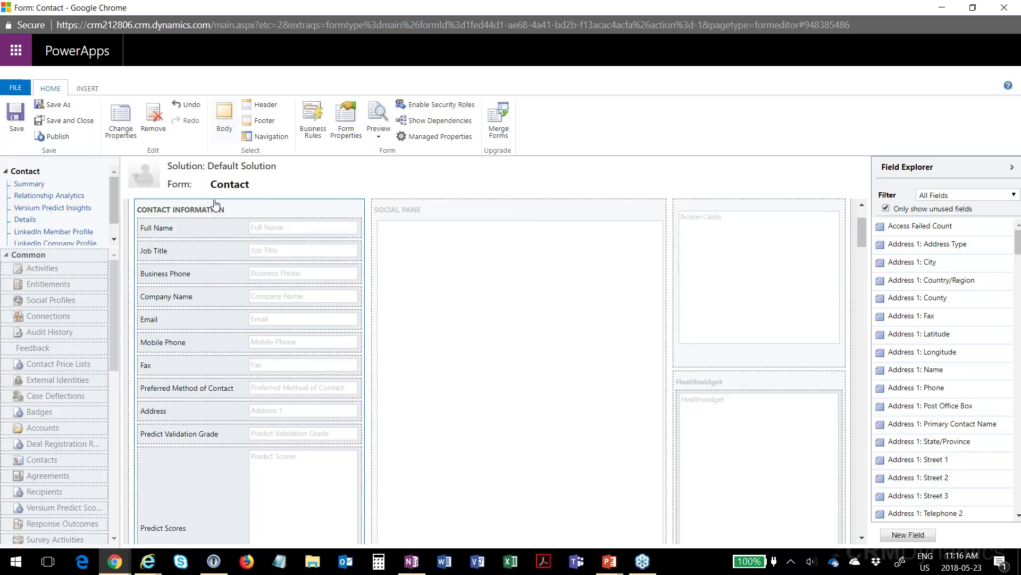
{"action": "left_click_drag", "start_coordinate": [215, 206], "coordinate": [248, 212]}
{"action": "left_click_drag", "start_coordinate": [412, 233], "coordinate": [707, 306]}
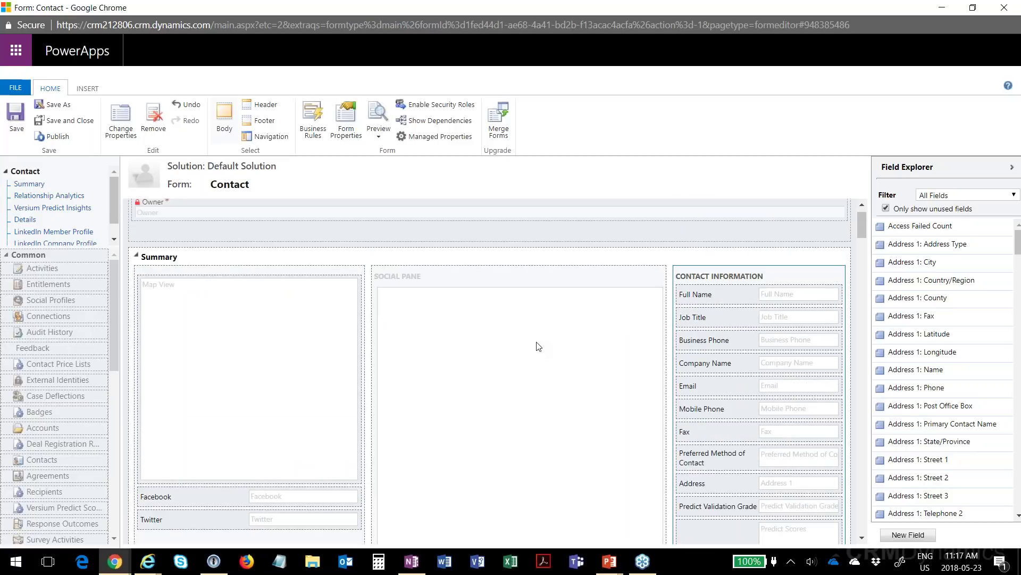
{"action": "scroll", "coordinate": [539, 346], "scroll_direction": "down", "scroll_amount": 2}
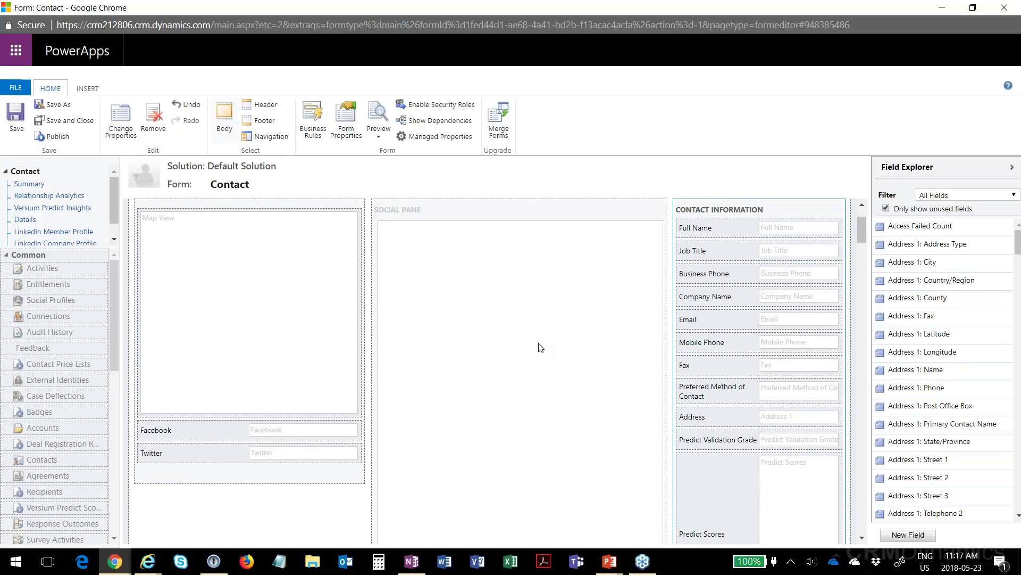
{"action": "scroll", "coordinate": [541, 347], "scroll_direction": "up", "scroll_amount": 2}
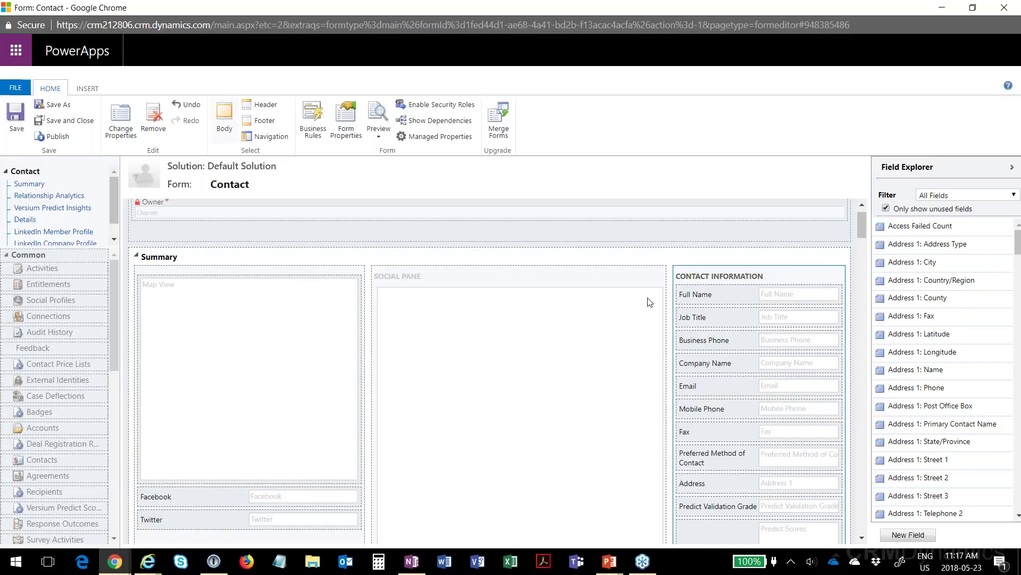
{"action": "left_click", "coordinate": [190, 109]}
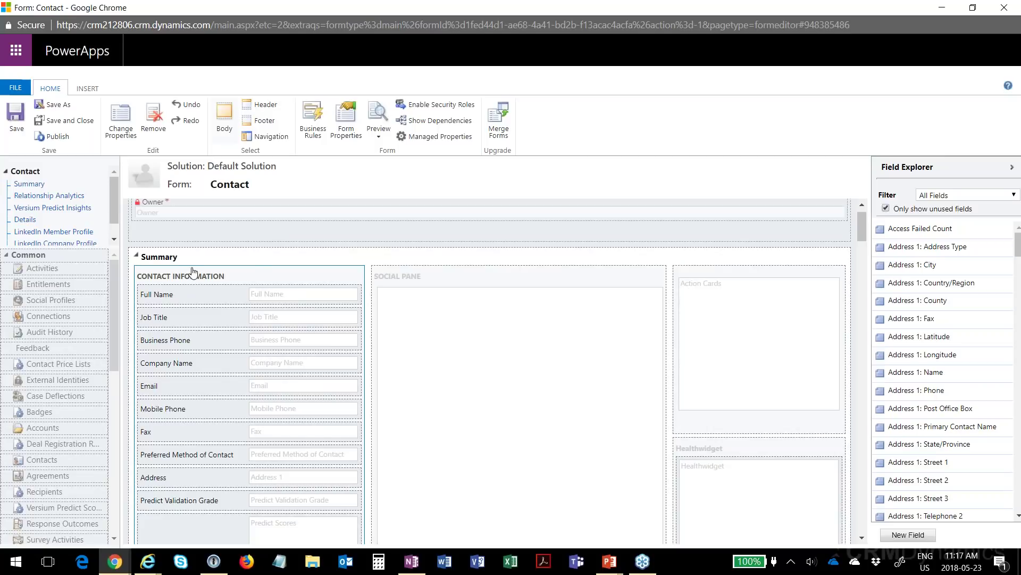
- Remove the section containing Action Cards from the Summary tab of the form and confirm the removal
{"action": "left_click", "coordinate": [727, 274]}
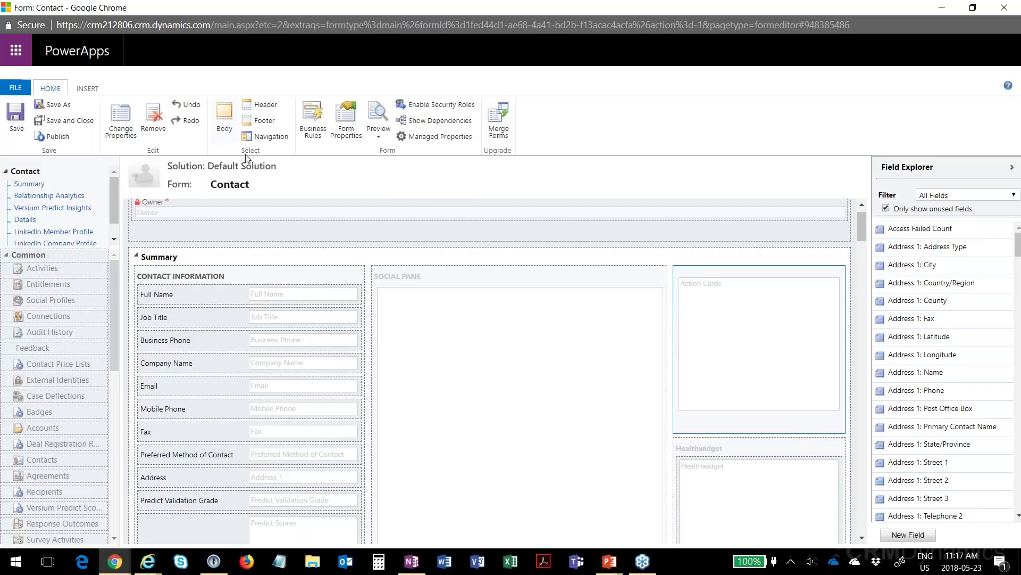
{"action": "left_click", "coordinate": [156, 127]}
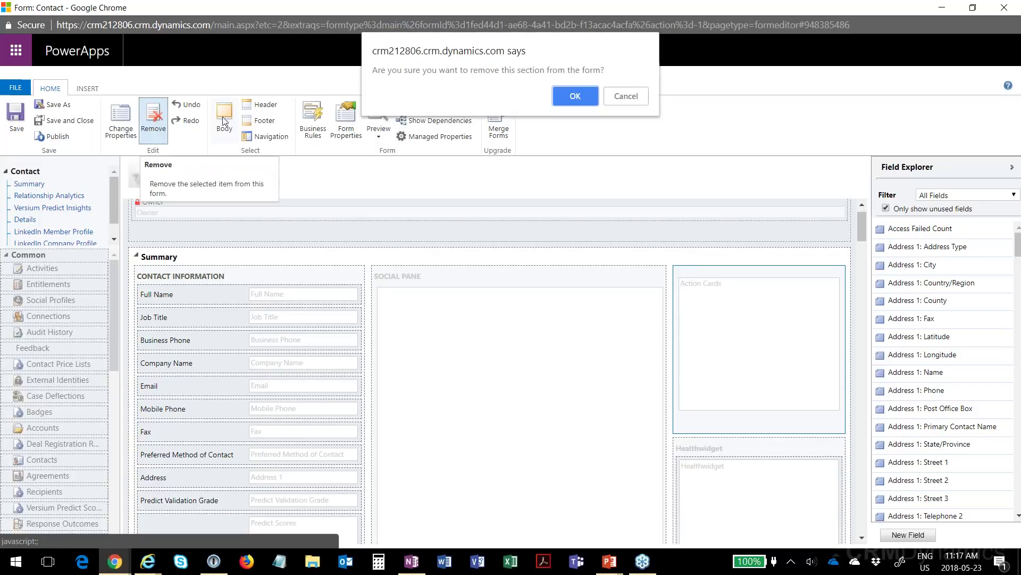
{"action": "left_click", "coordinate": [576, 94]}
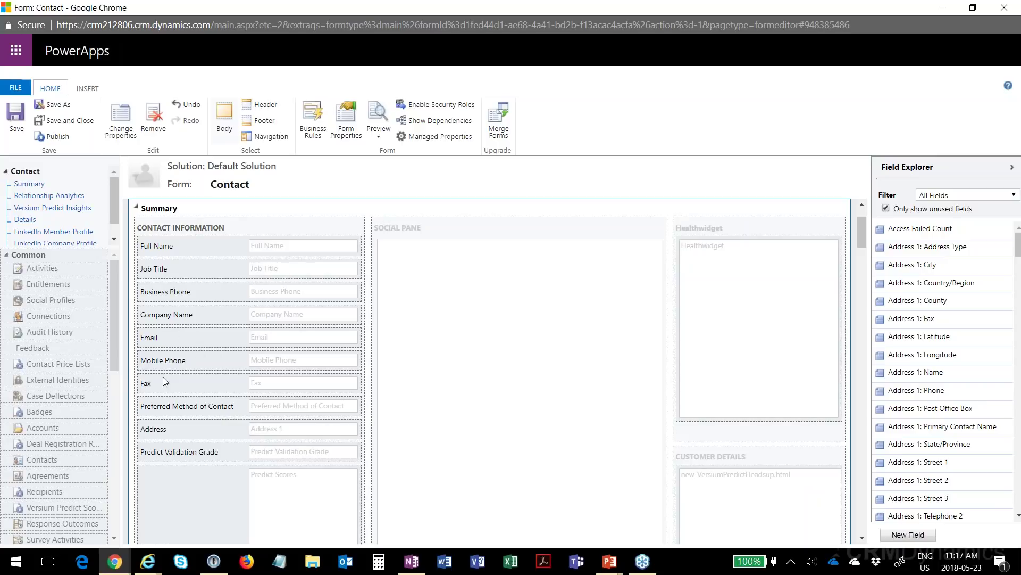
- Remove the Fax field from the Contact Information section
{"action": "left_click", "coordinate": [181, 385]}
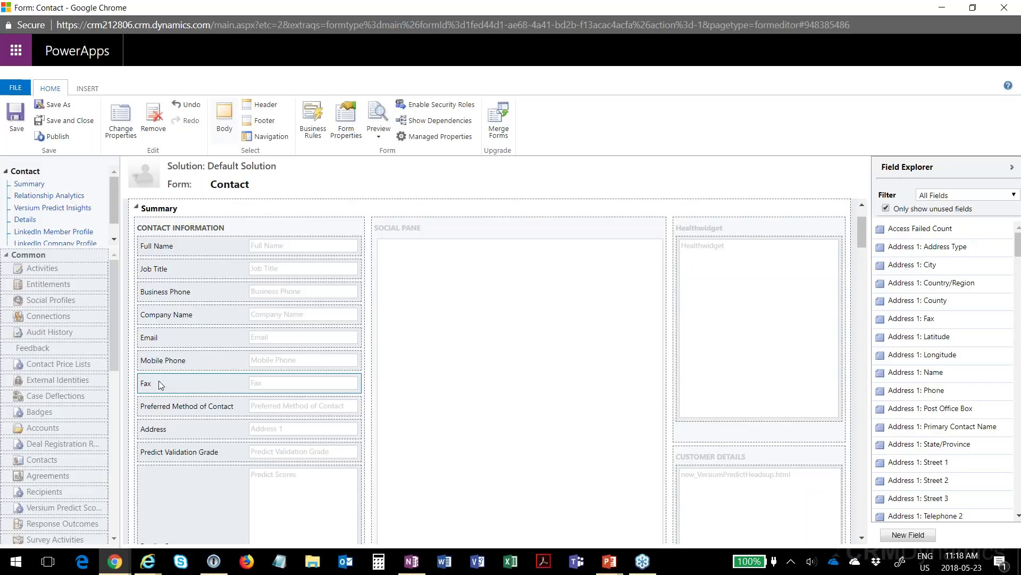
{"action": "left_click", "coordinate": [152, 121]}
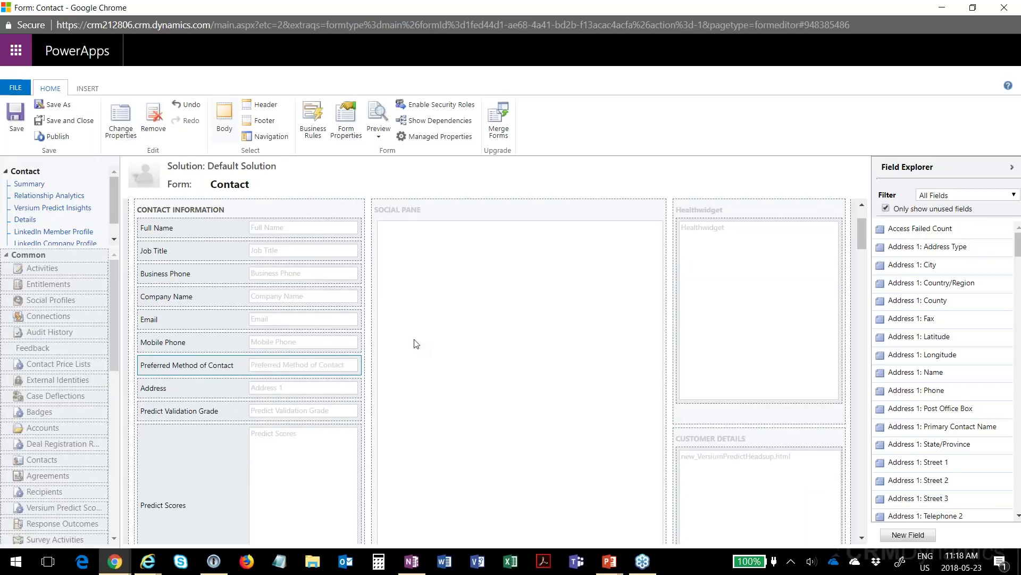
{"action": "scroll", "coordinate": [422, 344], "scroll_direction": "up", "scroll_amount": 3}
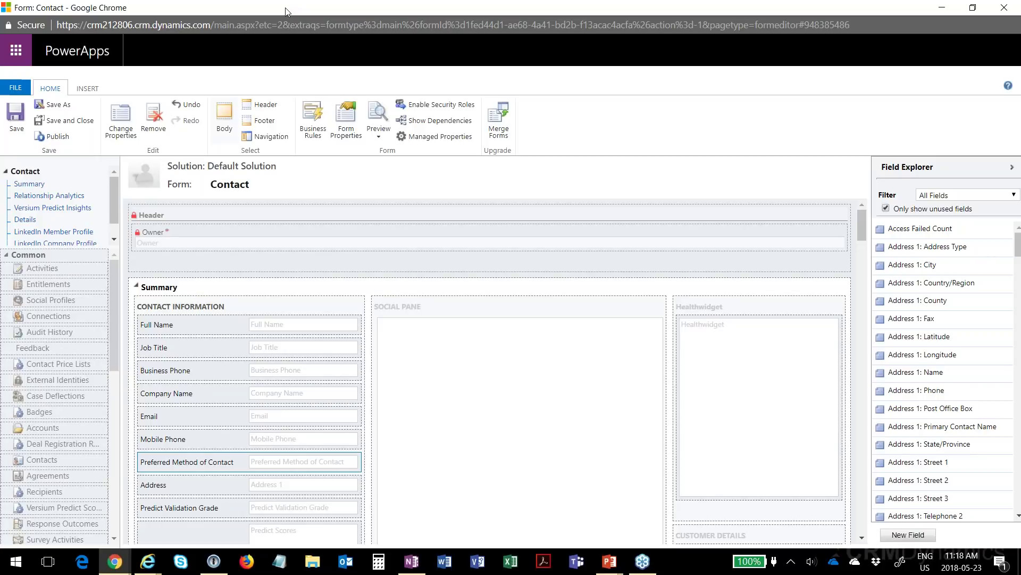
- Save a copy of the customized form under the name Contact May 23
{"action": "left_click", "coordinate": [60, 106]}
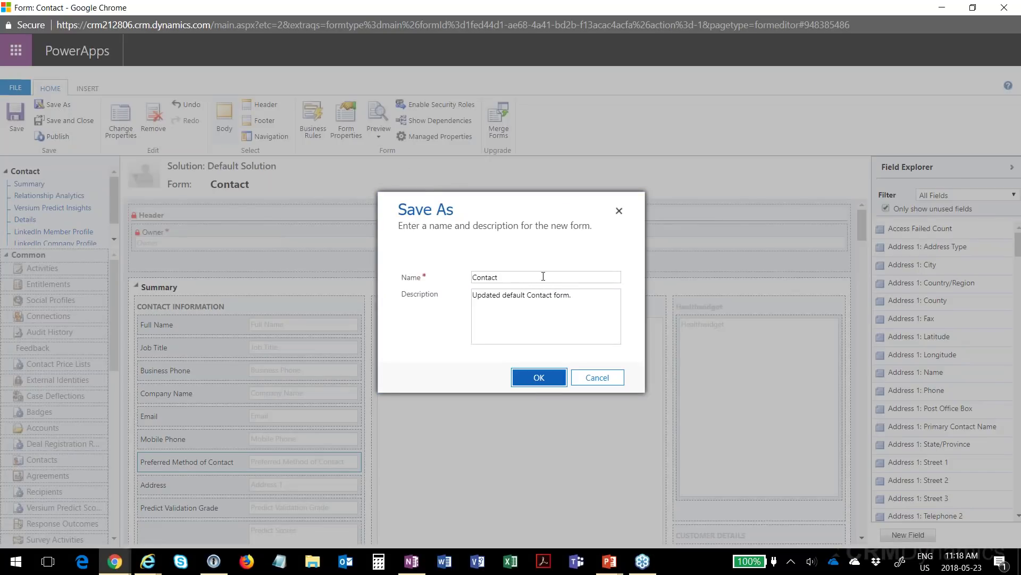
{"action": "left_click", "coordinate": [541, 277]}
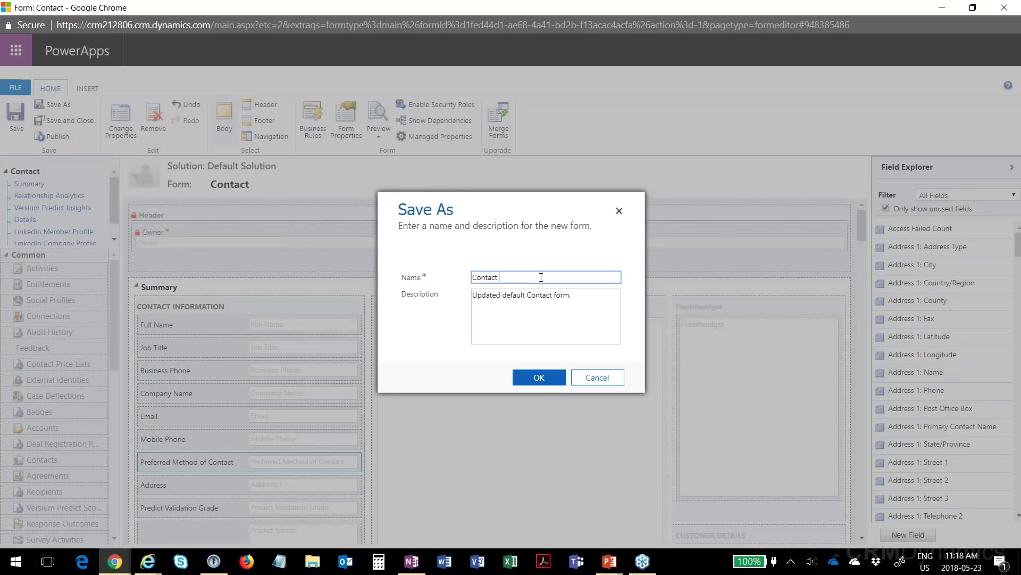
{"action": "type", "text": "May 23"}
{"action": "left_click", "coordinate": [534, 380]}
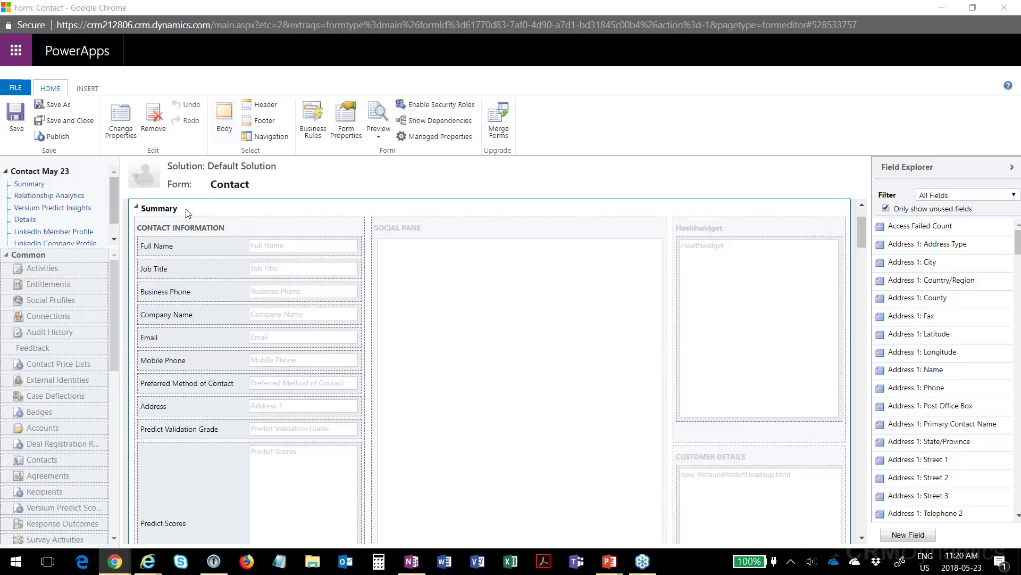
- Switch to the contact record window and check how the Summary tab collapses and expands
{"action": "left_click", "coordinate": [939, 9]}
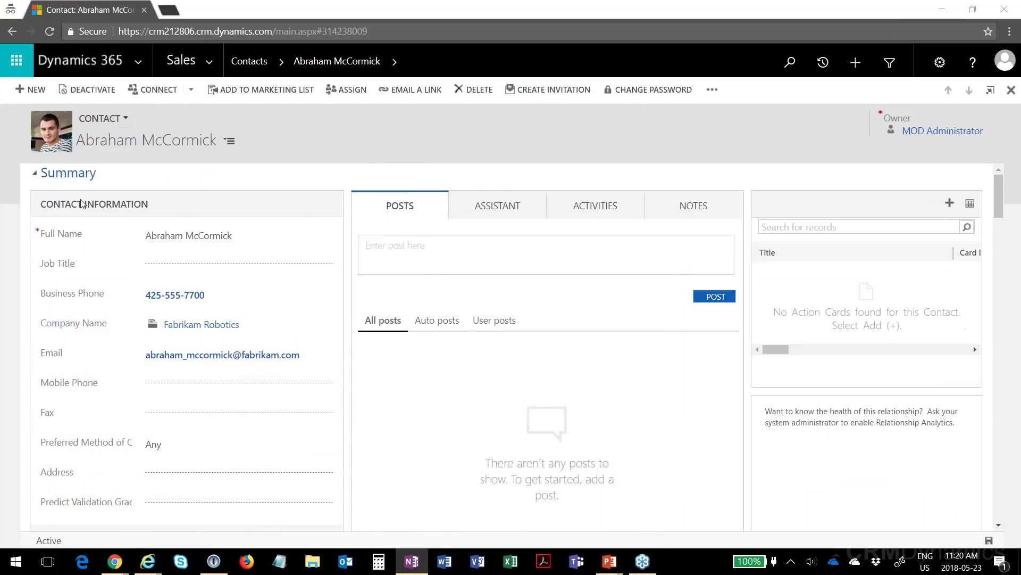
{"action": "left_click", "coordinate": [35, 174]}
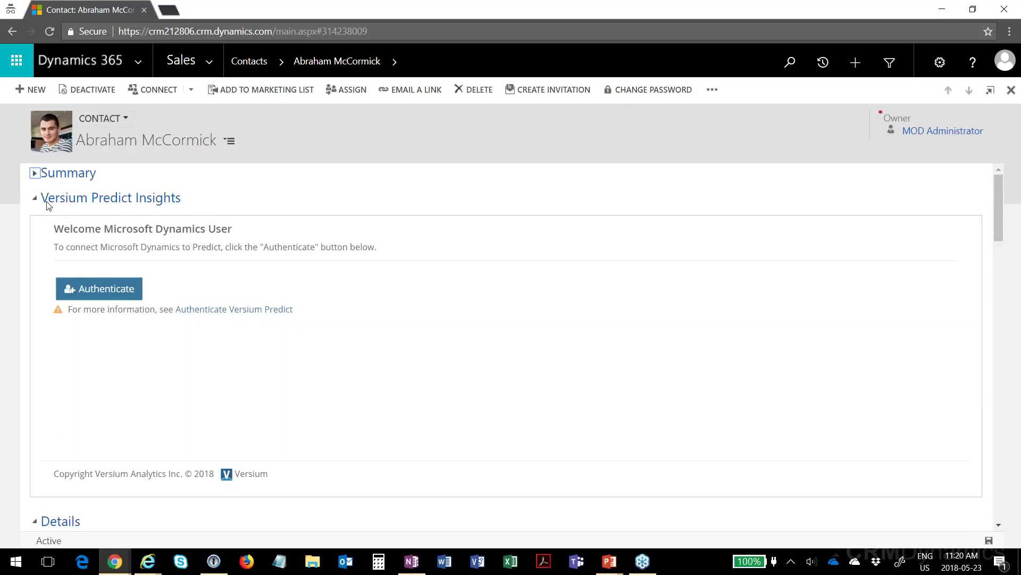
{"action": "left_click", "coordinate": [35, 174]}
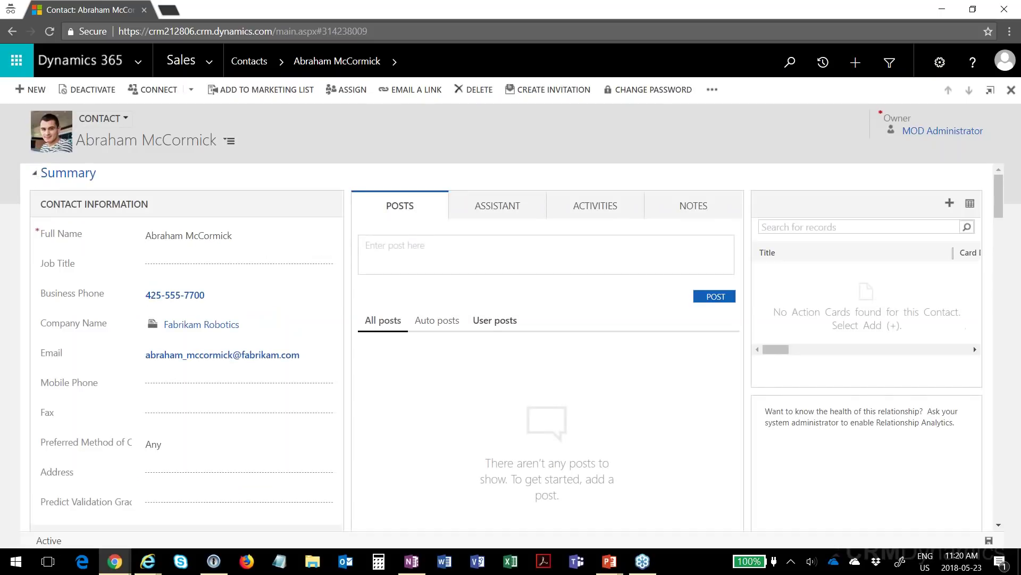
- Examine the whole contact record layout from Summary through Versium Predict Insights and Details to LinkedIn Member Profile, and return to the start
{"action": "left_click", "coordinate": [999, 526]}
{"action": "left_click", "coordinate": [999, 528]}
{"action": "left_click", "coordinate": [999, 527]}
{"action": "left_click", "coordinate": [999, 527]}
{"action": "left_click", "coordinate": [998, 527]}
{"action": "left_click", "coordinate": [999, 527]}
{"action": "left_click", "coordinate": [999, 527]}
{"action": "left_click", "coordinate": [999, 527]}
{"action": "left_click", "coordinate": [999, 527]}
{"action": "left_click", "coordinate": [999, 527]}
{"action": "left_click", "coordinate": [999, 528]}
{"action": "left_click", "coordinate": [998, 527]}
{"action": "left_click", "coordinate": [998, 528]}
{"action": "left_click", "coordinate": [998, 527]}
{"action": "left_click", "coordinate": [998, 528]}
{"action": "left_click", "coordinate": [998, 527]}
{"action": "left_click", "coordinate": [999, 527]}
{"action": "left_click", "coordinate": [998, 528]}
{"action": "left_click", "coordinate": [999, 528]}
{"action": "left_click", "coordinate": [998, 527]}
{"action": "left_click", "coordinate": [999, 527]}
{"action": "left_click", "coordinate": [998, 527]}
{"action": "left_click", "coordinate": [998, 527]}
{"action": "left_click", "coordinate": [999, 527]}
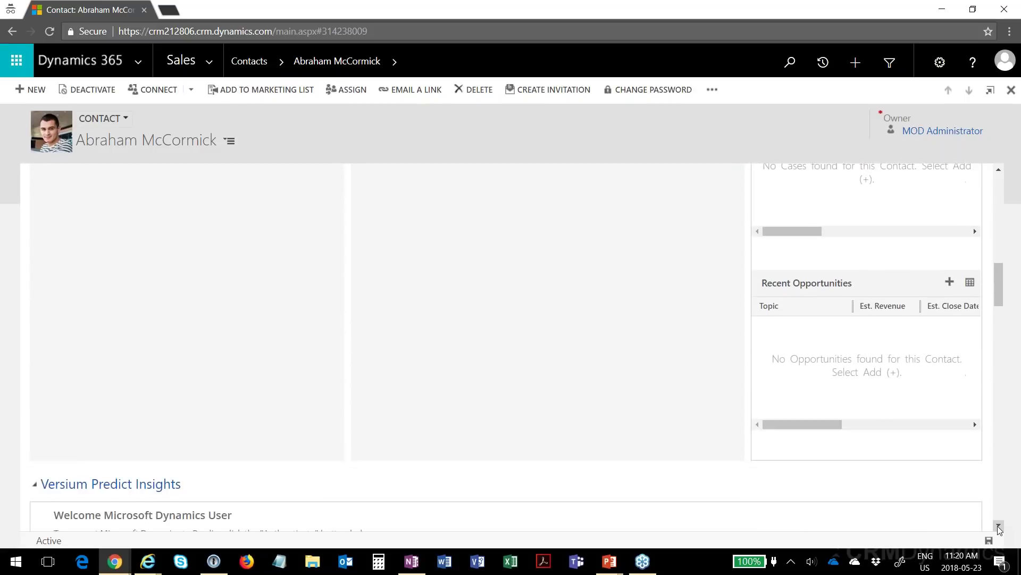
{"action": "left_click", "coordinate": [999, 527]}
{"action": "left_click", "coordinate": [998, 528]}
{"action": "left_click", "coordinate": [999, 527]}
{"action": "left_click", "coordinate": [998, 527]}
{"action": "left_click", "coordinate": [999, 527]}
{"action": "left_click", "coordinate": [998, 527]}
{"action": "left_click", "coordinate": [999, 527]}
{"action": "left_click", "coordinate": [999, 528]}
{"action": "left_click", "coordinate": [998, 527]}
{"action": "left_click", "coordinate": [999, 527]}
{"action": "left_click", "coordinate": [999, 527]}
{"action": "left_click", "coordinate": [999, 527]}
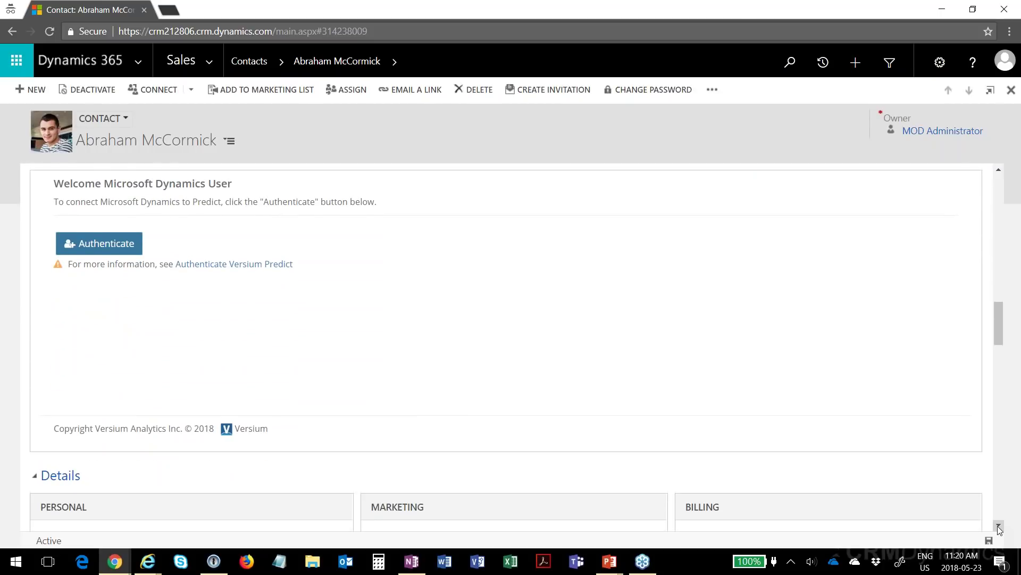
{"action": "left_click", "coordinate": [998, 527]}
{"action": "left_click", "coordinate": [999, 527]}
{"action": "left_click", "coordinate": [999, 527]}
{"action": "left_click", "coordinate": [999, 527]}
{"action": "left_click", "coordinate": [998, 527]}
{"action": "left_click", "coordinate": [999, 527]}
{"action": "left_click", "coordinate": [999, 528]}
{"action": "left_click", "coordinate": [998, 528]}
{"action": "left_click", "coordinate": [998, 527]}
{"action": "left_click", "coordinate": [999, 527]}
{"action": "left_click", "coordinate": [998, 527]}
{"action": "left_click", "coordinate": [999, 527]}
{"action": "left_click", "coordinate": [998, 527]}
{"action": "left_click", "coordinate": [998, 527]}
{"action": "left_click", "coordinate": [999, 528]}
{"action": "left_click", "coordinate": [999, 527]}
{"action": "left_click", "coordinate": [999, 527]}
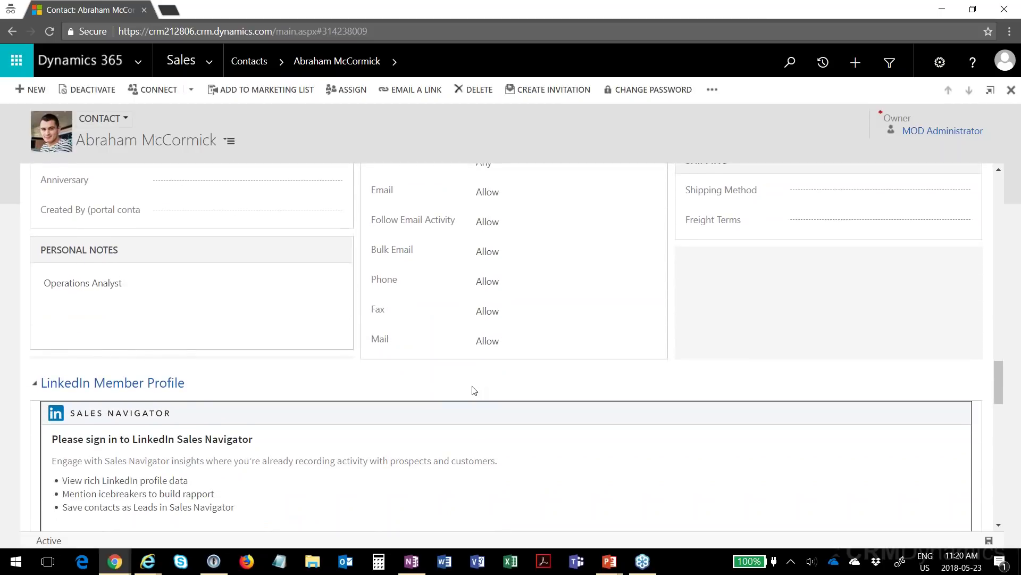
{"action": "scroll", "coordinate": [471, 392], "scroll_direction": "down", "scroll_amount": 2}
{"action": "scroll", "coordinate": [464, 392], "scroll_direction": "up", "scroll_amount": 6}
{"action": "scroll", "coordinate": [351, 396], "scroll_direction": "up", "scroll_amount": 5}
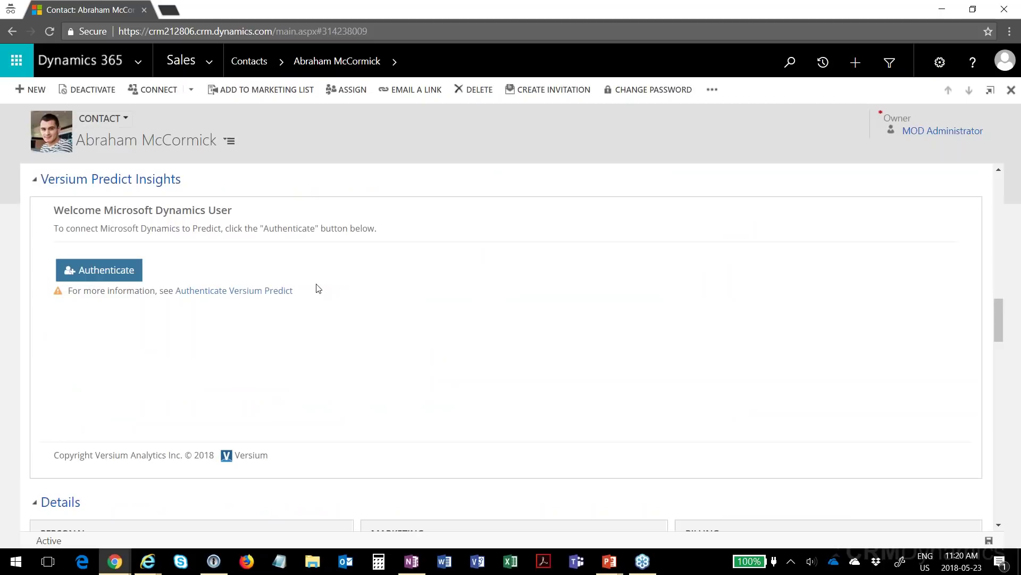
{"action": "scroll", "coordinate": [380, 332], "scroll_direction": "up", "scroll_amount": 1}
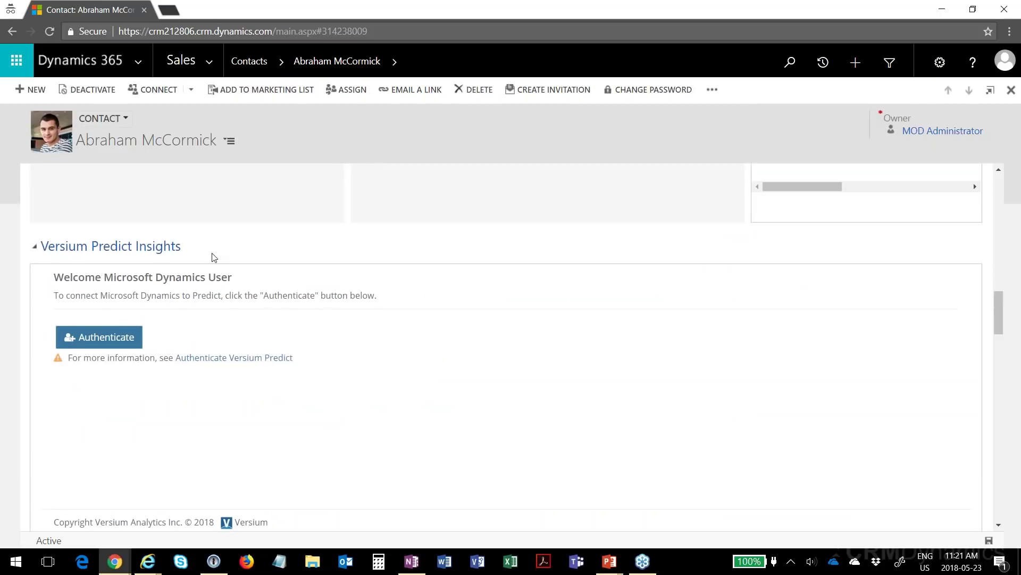
{"action": "scroll", "coordinate": [212, 255], "scroll_direction": "up", "scroll_amount": 5}
{"action": "scroll", "coordinate": [285, 283], "scroll_direction": "up", "scroll_amount": 3}
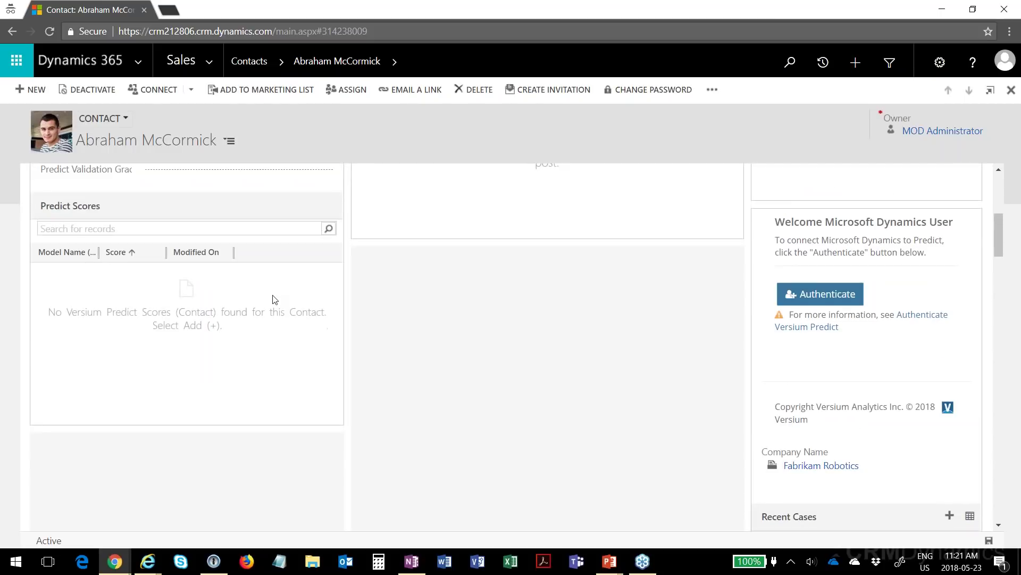
{"action": "scroll", "coordinate": [274, 299], "scroll_direction": "up", "scroll_amount": 5}
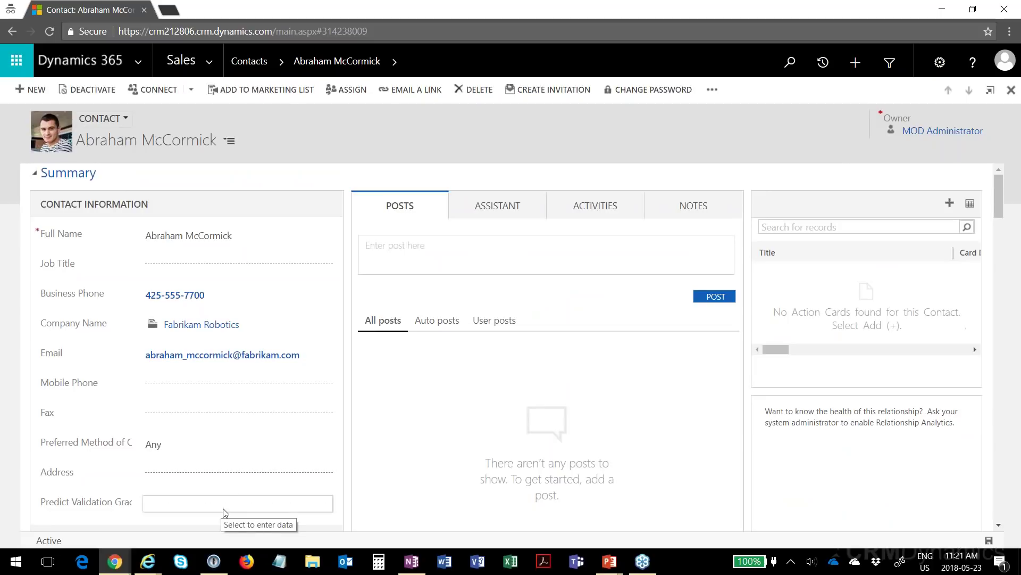
- Switch back to the Contact May 23 form editor window and collapse the Versium Predict Insights tab
{"action": "mouse_move", "coordinate": [123, 571]}
{"action": "left_click", "coordinate": [197, 512]}
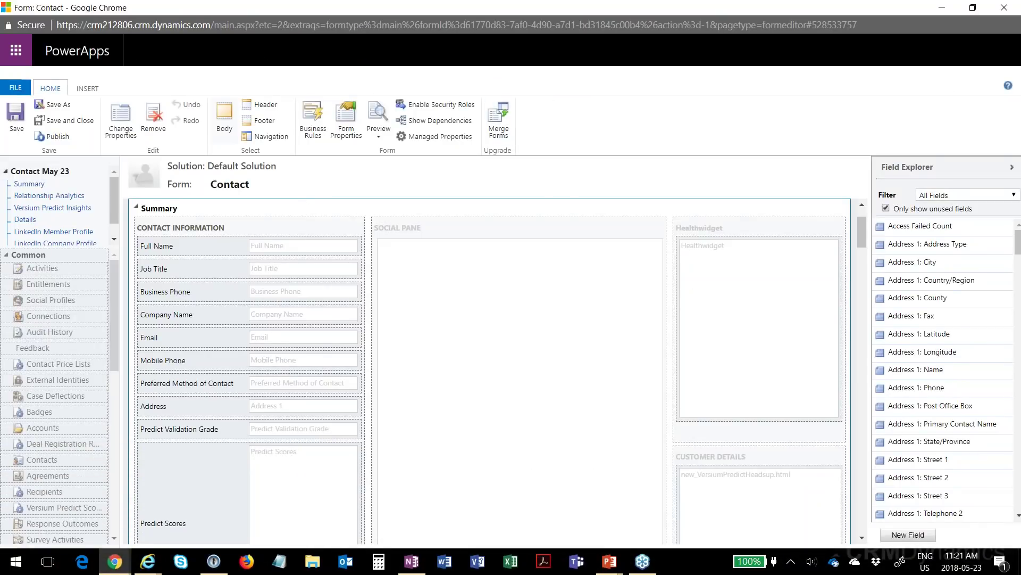
{"action": "scroll", "coordinate": [244, 356], "scroll_direction": "down", "scroll_amount": 3}
{"action": "scroll", "coordinate": [244, 356], "scroll_direction": "down", "scroll_amount": 6}
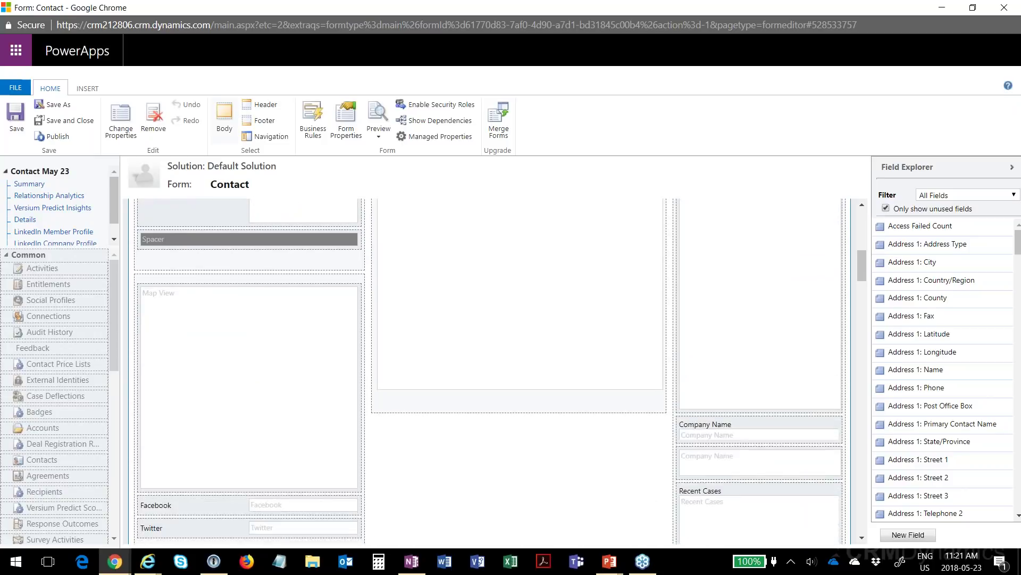
{"action": "scroll", "coordinate": [249, 356], "scroll_direction": "down", "scroll_amount": 5}
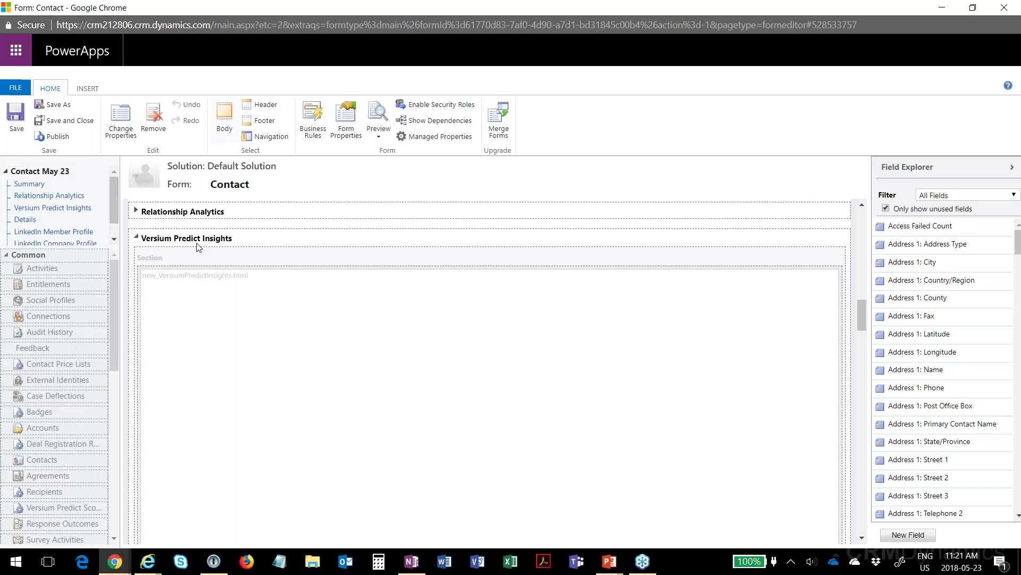
{"action": "left_click", "coordinate": [138, 240]}
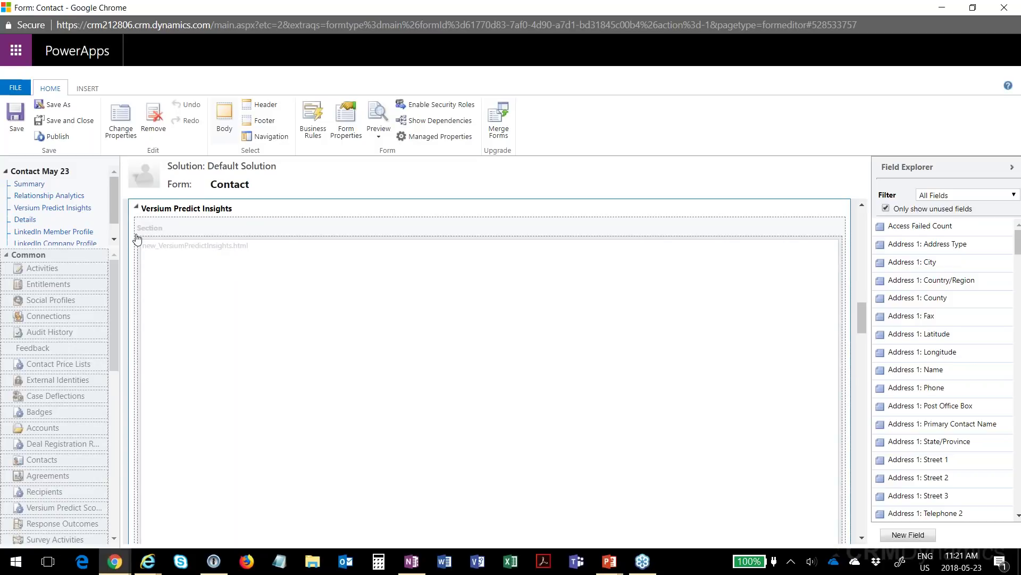
{"action": "left_click", "coordinate": [136, 208]}
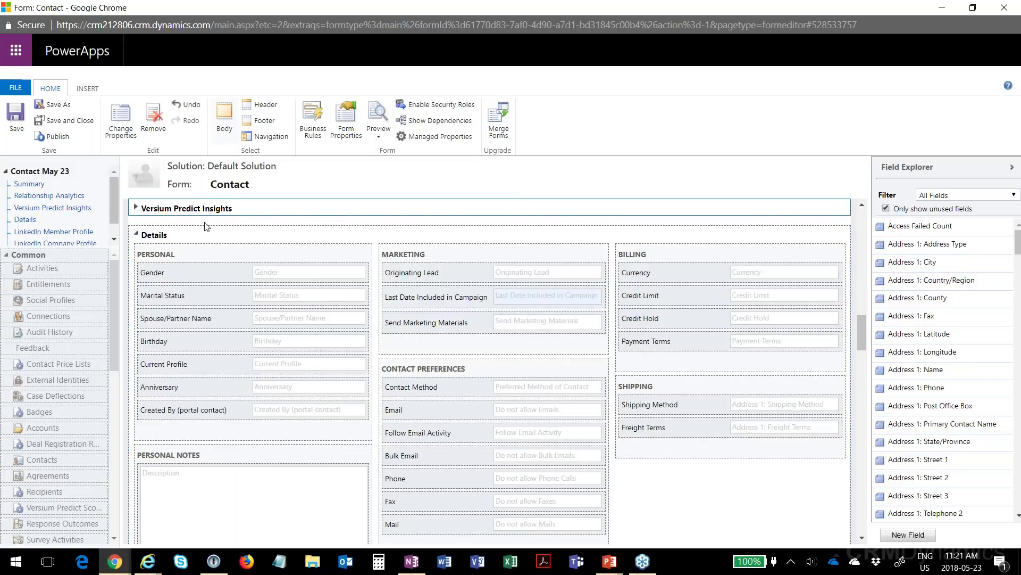
- Save and publish the form changes, and reload the contact record in its own window
{"action": "scroll", "coordinate": [206, 226], "scroll_direction": "up", "scroll_amount": 1}
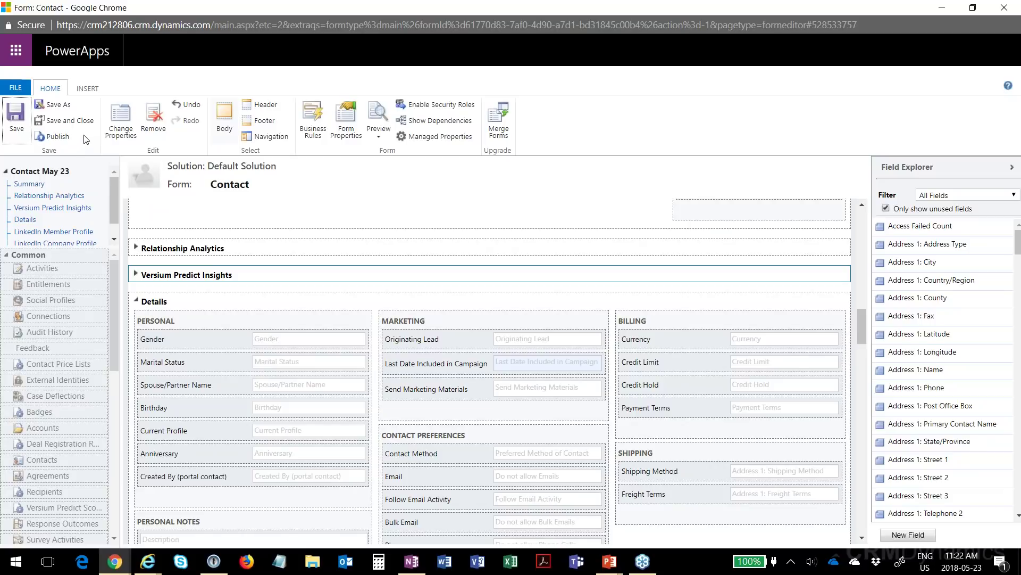
{"action": "left_click", "coordinate": [59, 136]}
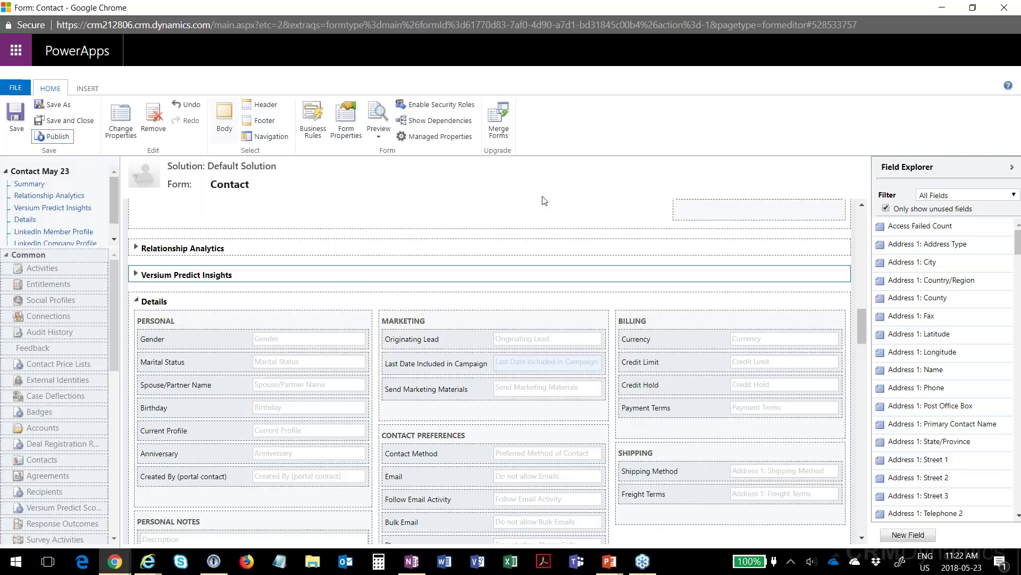
{"action": "left_click", "coordinate": [941, 9]}
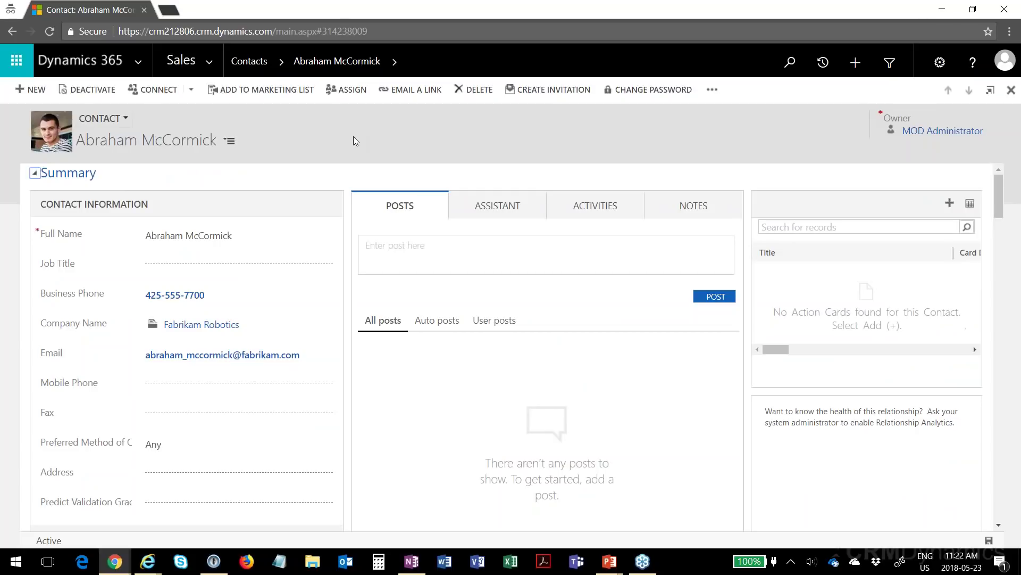
{"action": "key", "text": "F5"}
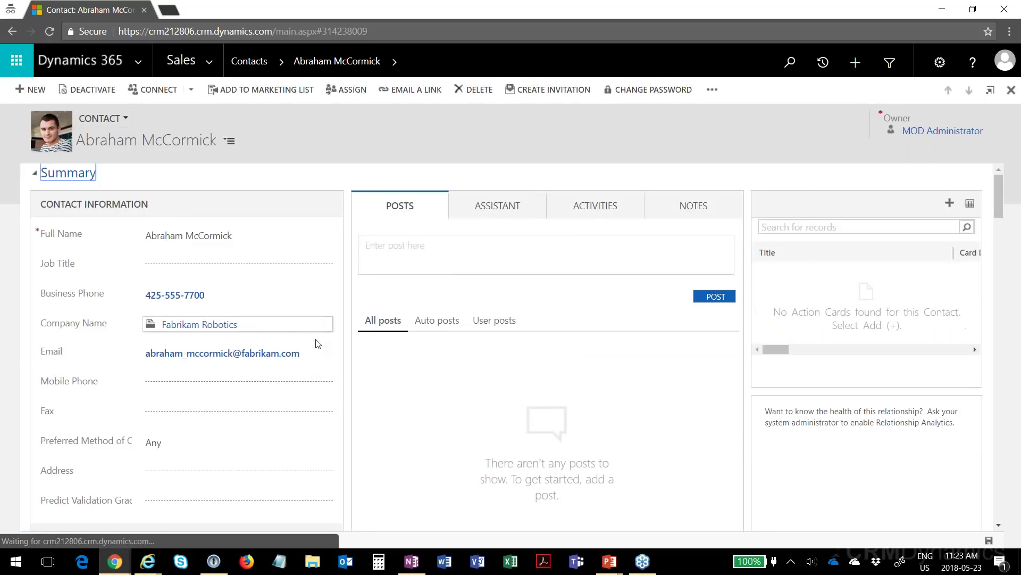
- Collapse the Versium Predict Insights tab on the contact record, toggling it open and closed once more
{"action": "scroll", "coordinate": [315, 347], "scroll_direction": "down", "scroll_amount": 1}
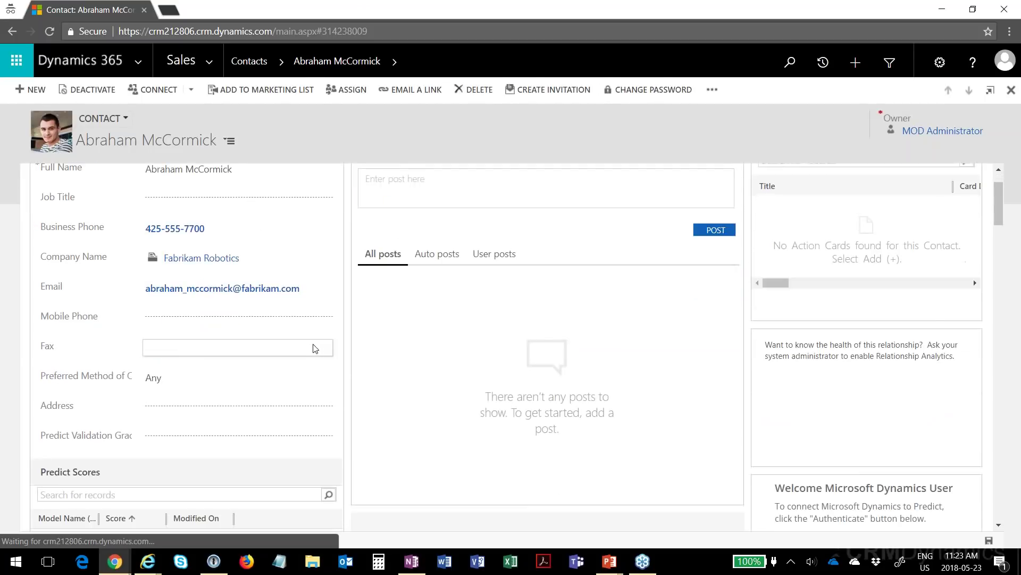
{"action": "scroll", "coordinate": [315, 346], "scroll_direction": "down", "scroll_amount": 8}
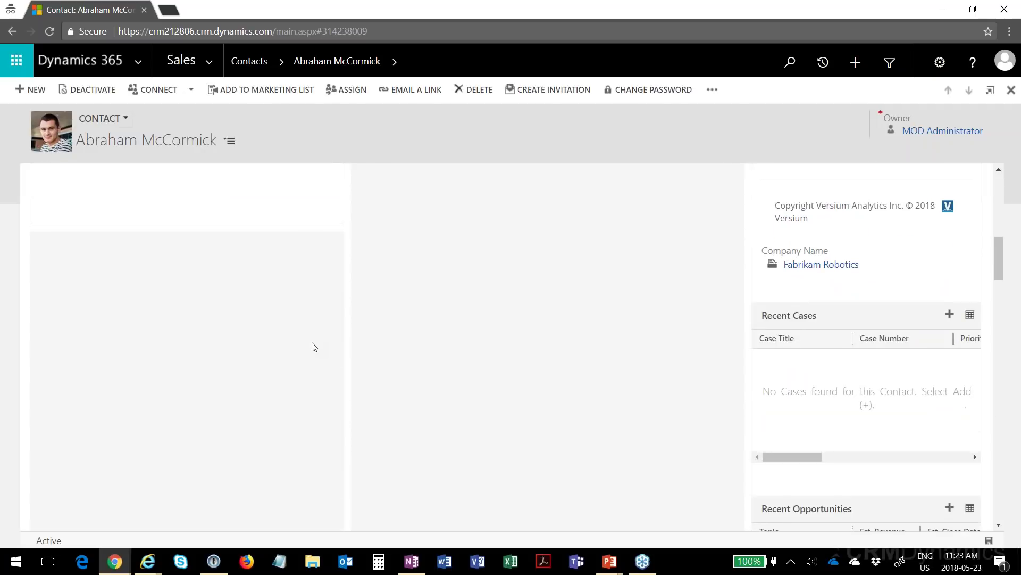
{"action": "scroll", "coordinate": [314, 347], "scroll_direction": "down", "scroll_amount": 7}
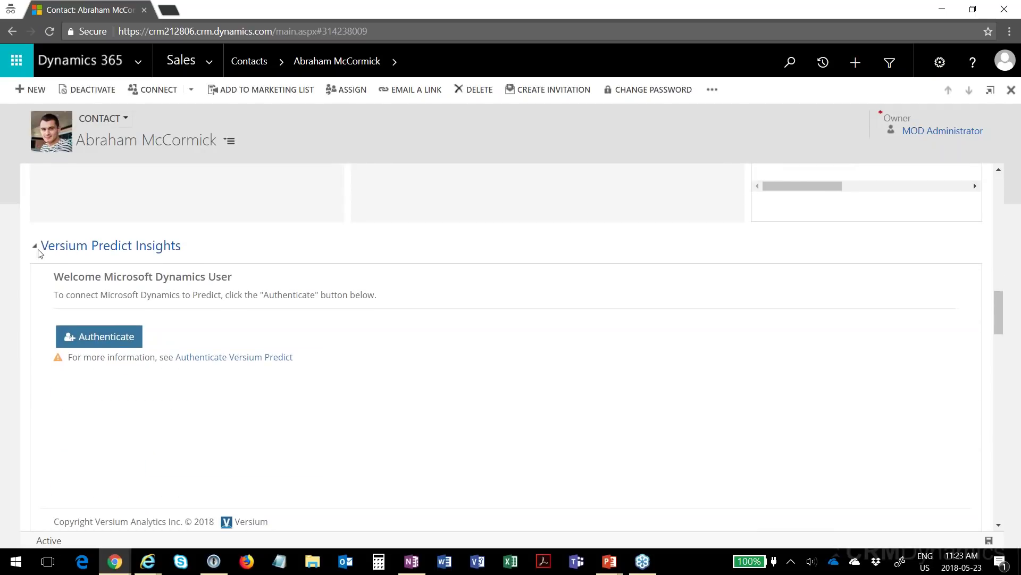
{"action": "left_click", "coordinate": [35, 247]}
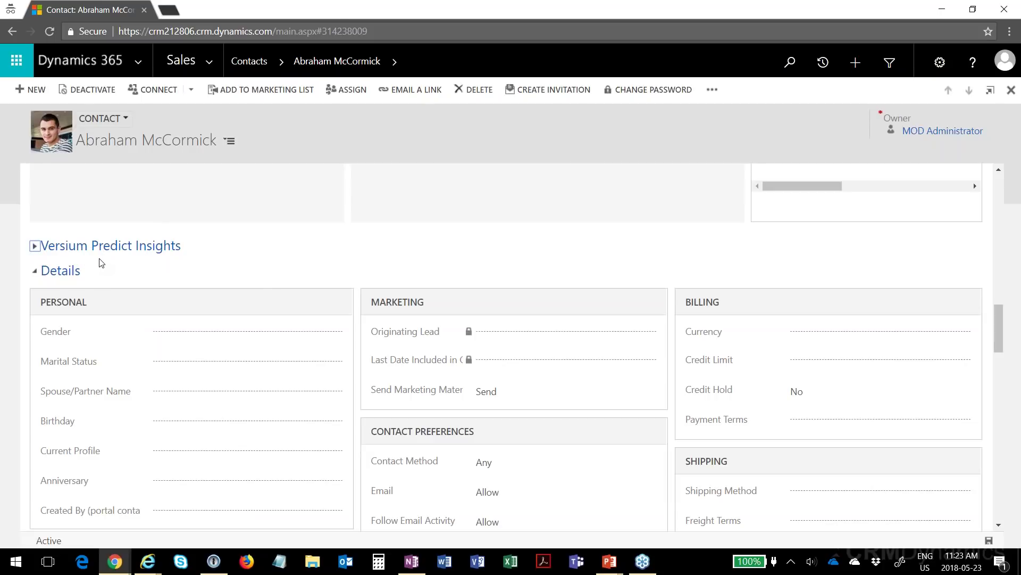
{"action": "scroll", "coordinate": [101, 259], "scroll_direction": "down", "scroll_amount": 2}
{"action": "left_click", "coordinate": [34, 180]}
{"action": "left_click", "coordinate": [35, 180]}
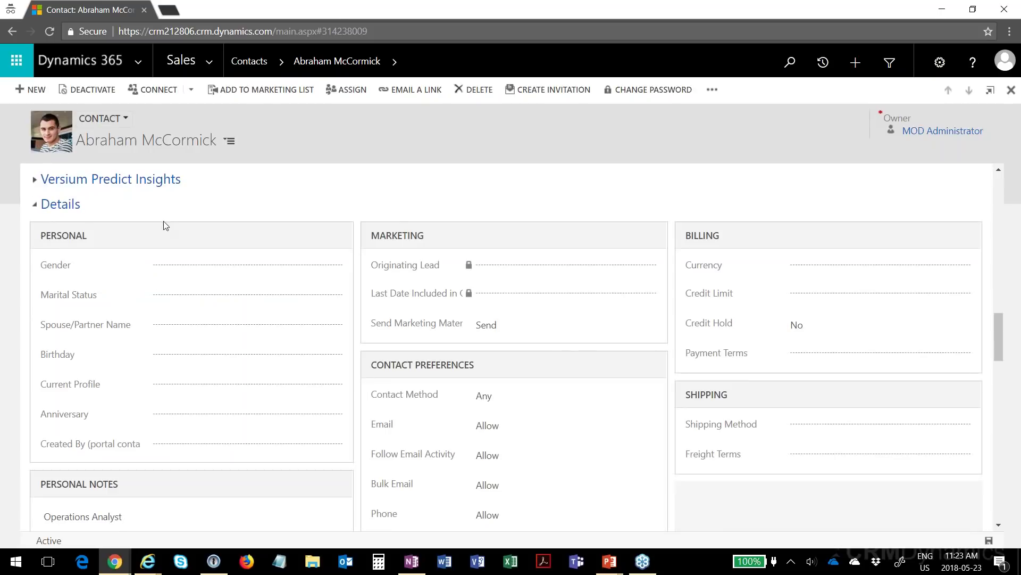
- Examine the Details, LinkedIn Member Profile and Summary areas of the contact record, including Contact Information and Predict Scores
{"action": "scroll", "coordinate": [207, 396], "scroll_direction": "down", "scroll_amount": 1}
{"action": "scroll", "coordinate": [212, 403], "scroll_direction": "down", "scroll_amount": 3}
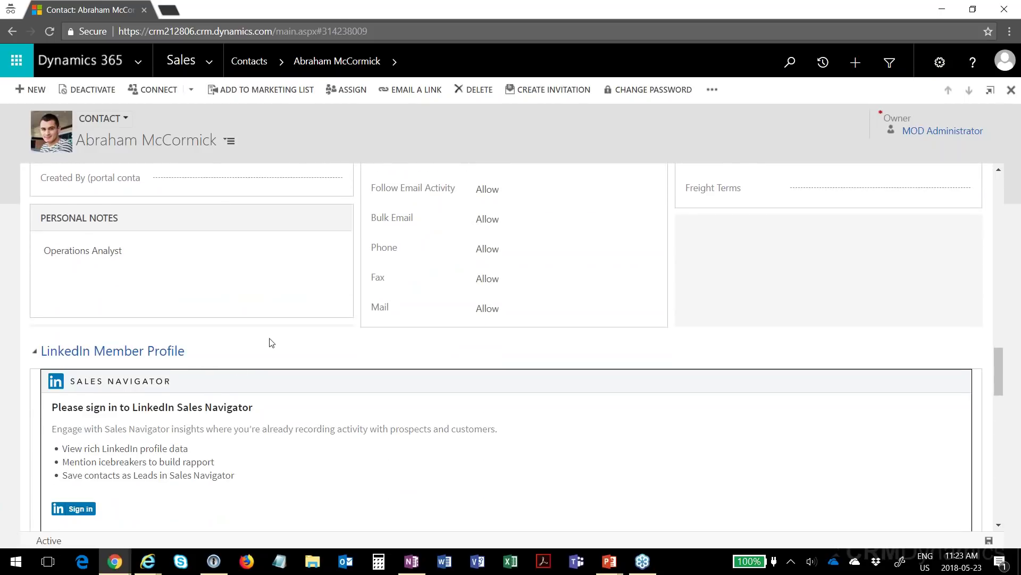
{"action": "scroll", "coordinate": [269, 342], "scroll_direction": "up", "scroll_amount": 15}
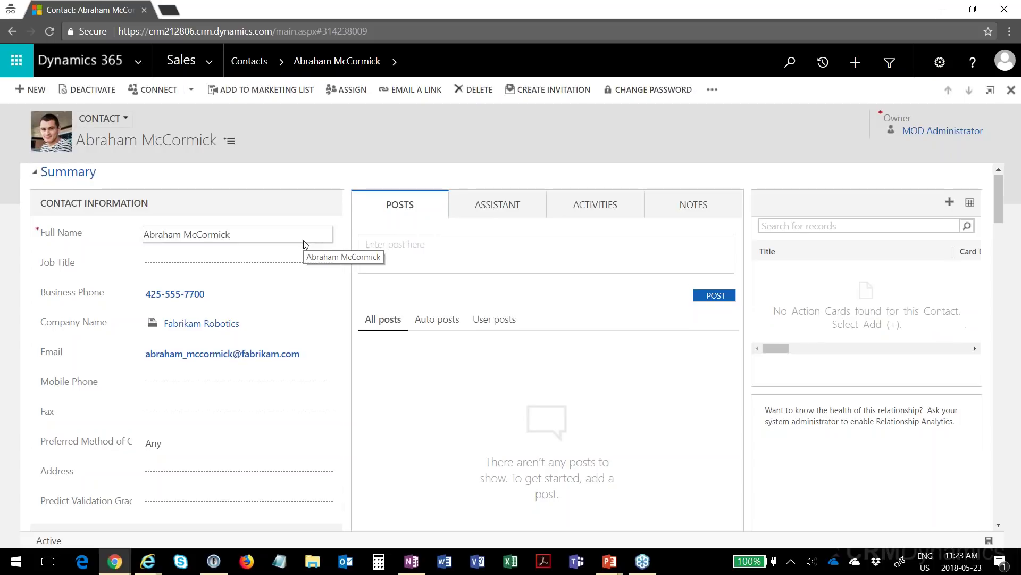
{"action": "scroll", "coordinate": [303, 242], "scroll_direction": "down", "scroll_amount": 3}
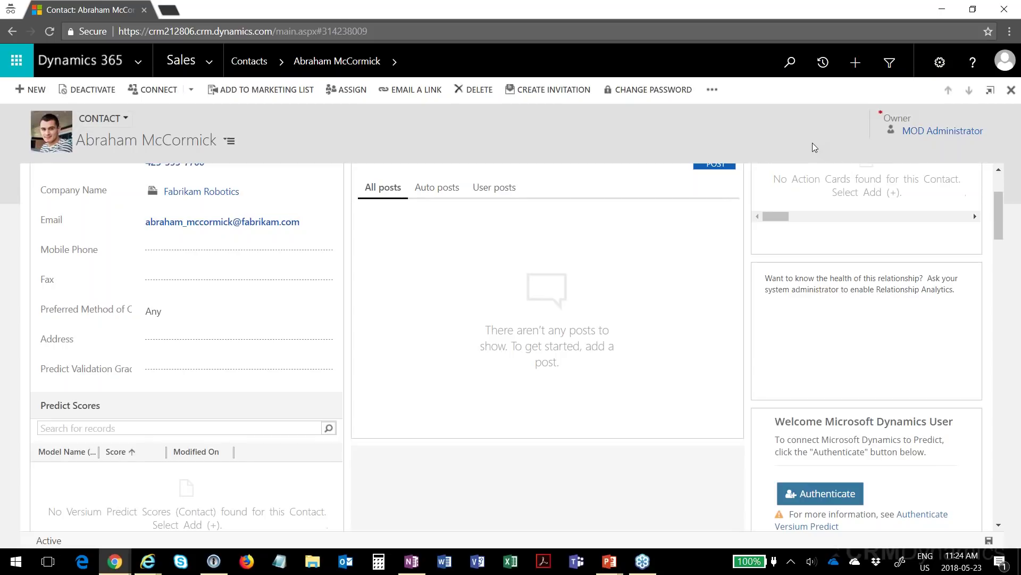
{"action": "scroll", "coordinate": [718, 253], "scroll_direction": "down", "scroll_amount": 2}
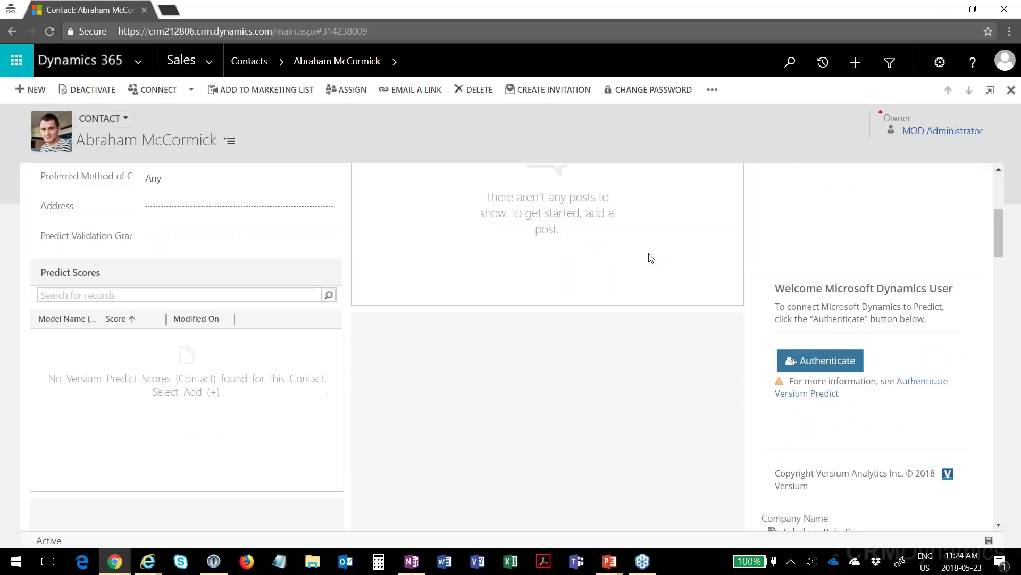
{"action": "scroll", "coordinate": [646, 266], "scroll_direction": "up", "scroll_amount": 5}
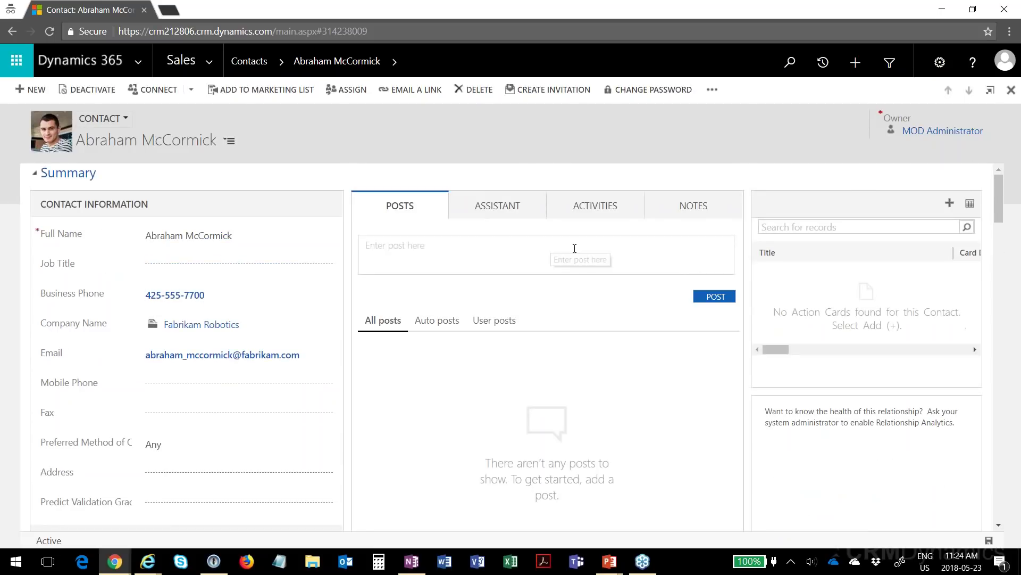
{"action": "scroll", "coordinate": [600, 263], "scroll_direction": "down", "scroll_amount": 1}
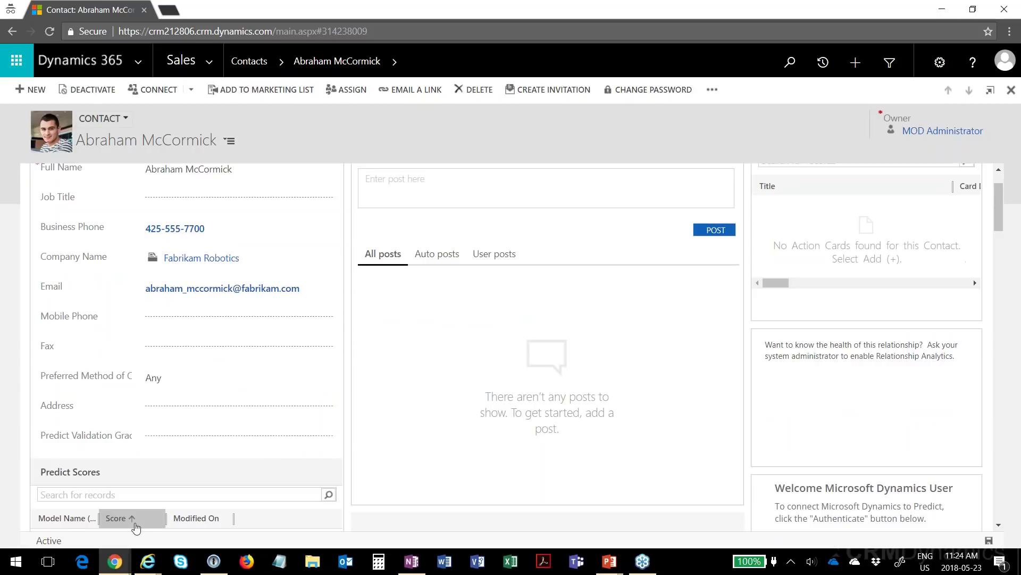
{"action": "scroll", "coordinate": [150, 512], "scroll_direction": "down", "scroll_amount": 1}
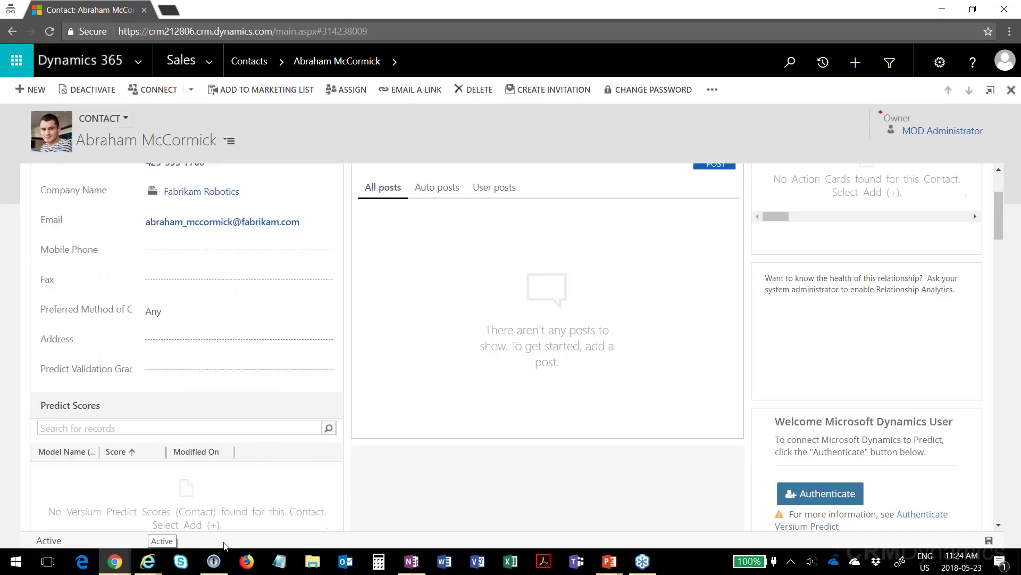
{"action": "scroll", "coordinate": [398, 513], "scroll_direction": "down", "scroll_amount": 1}
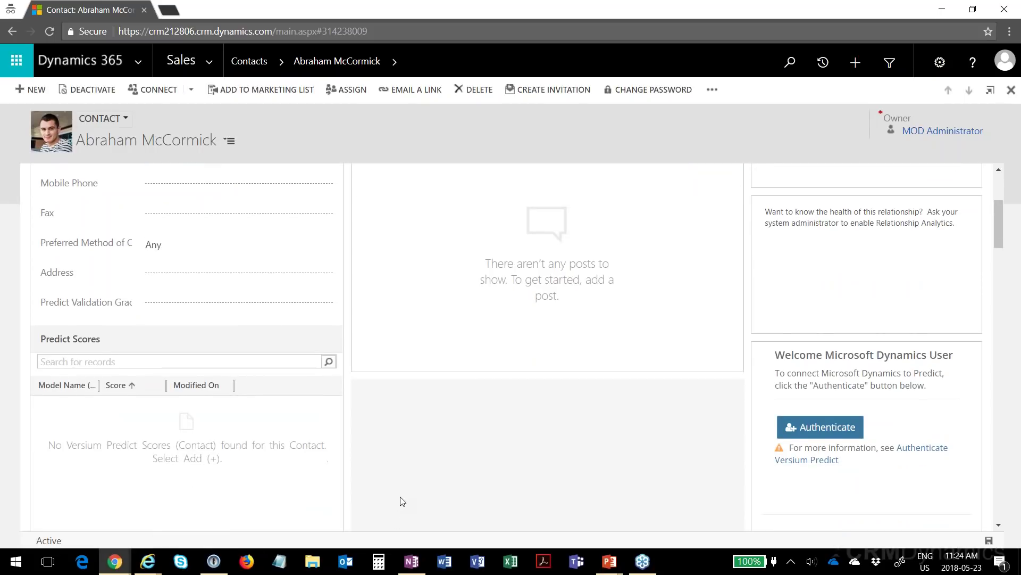
- Switch back to the Contact May 23 form editor window and make the form's header the active area for editing
{"action": "scroll", "coordinate": [399, 505], "scroll_direction": "down", "scroll_amount": 1}
{"action": "scroll", "coordinate": [364, 484], "scroll_direction": "up", "scroll_amount": 2}
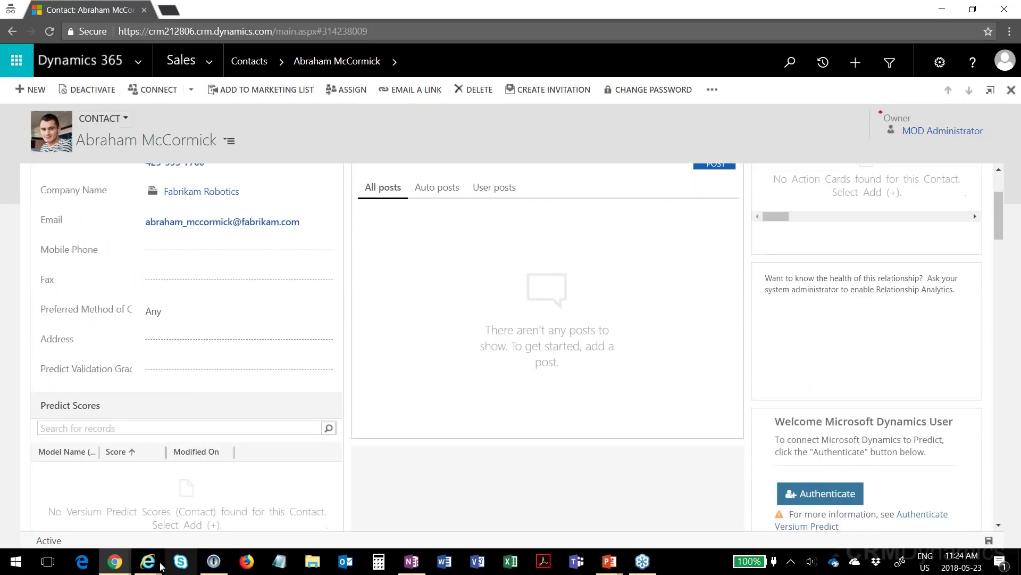
{"action": "mouse_move", "coordinate": [115, 563]}
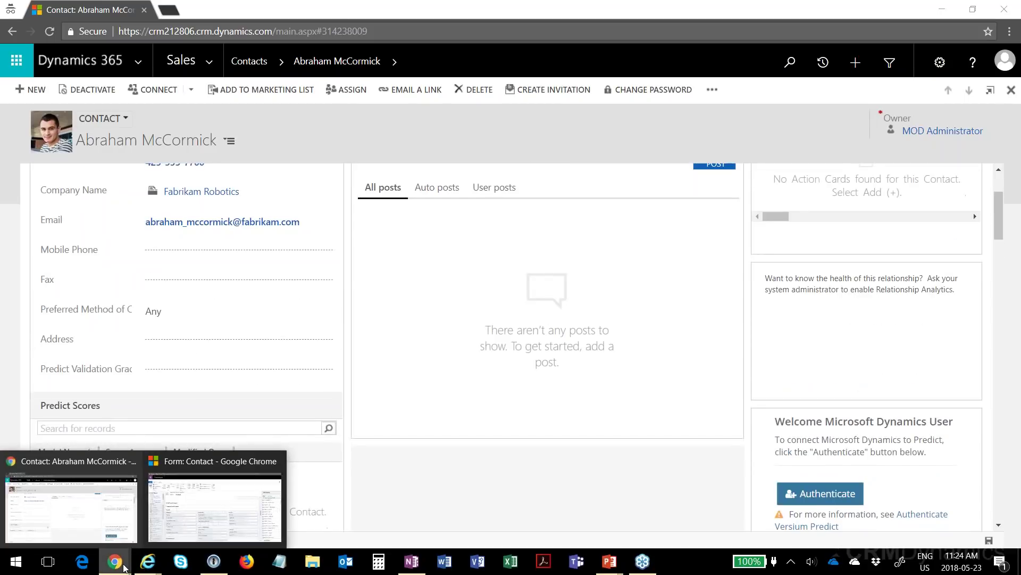
{"action": "left_click", "coordinate": [218, 492]}
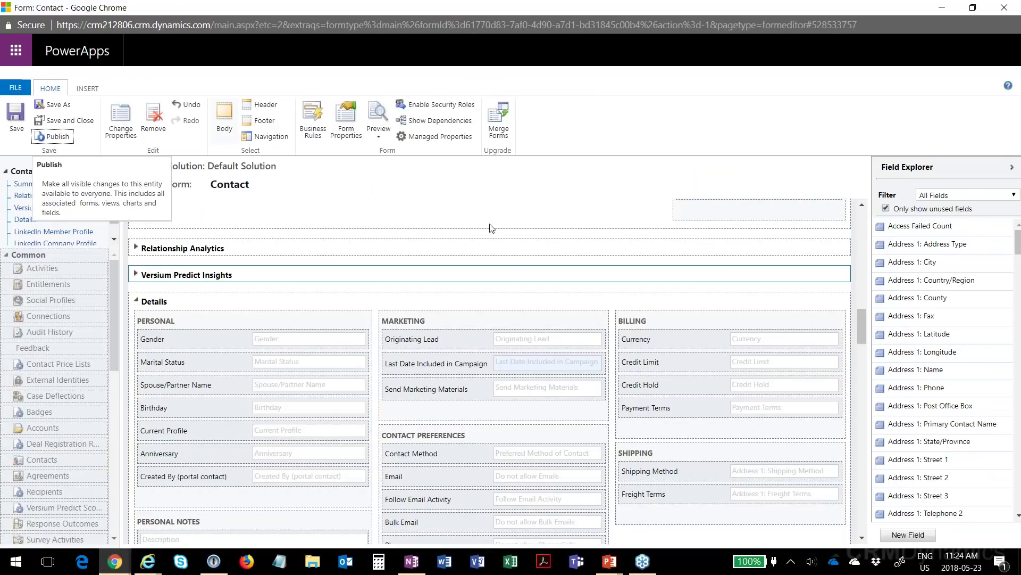
{"action": "scroll", "coordinate": [381, 216], "scroll_direction": "up", "scroll_amount": 5}
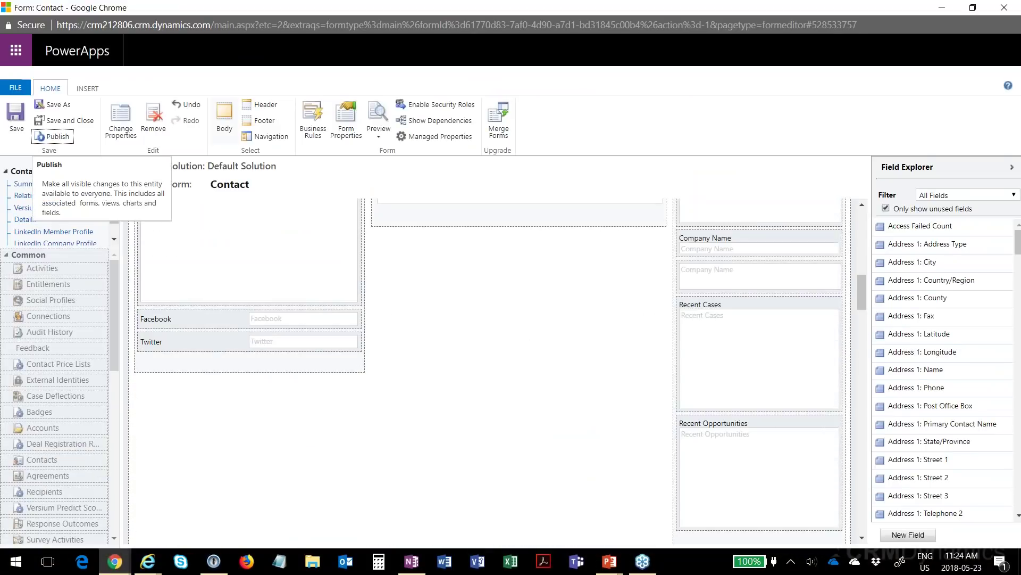
{"action": "scroll", "coordinate": [420, 223], "scroll_direction": "up", "scroll_amount": 6}
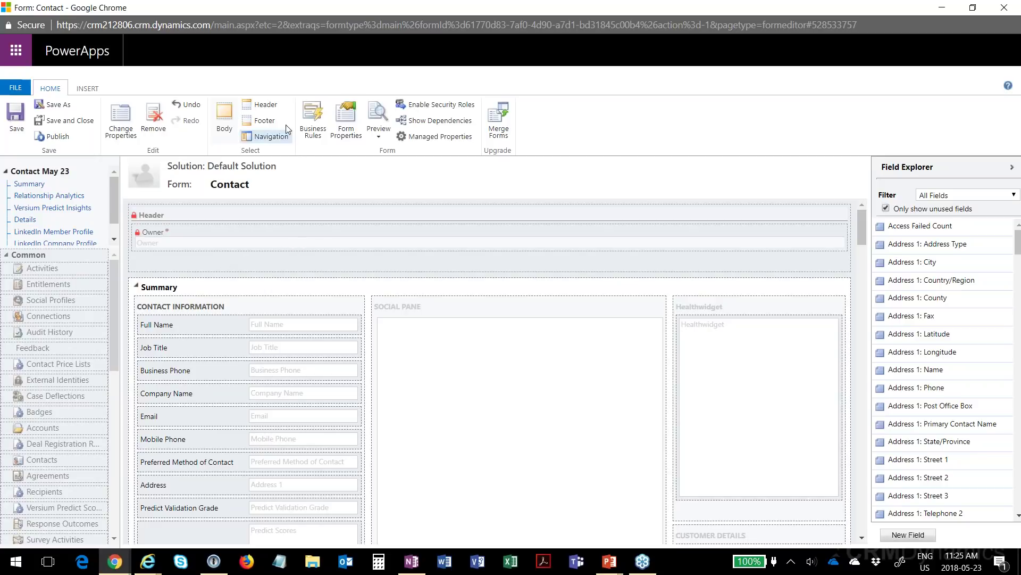
{"action": "left_click", "coordinate": [262, 107]}
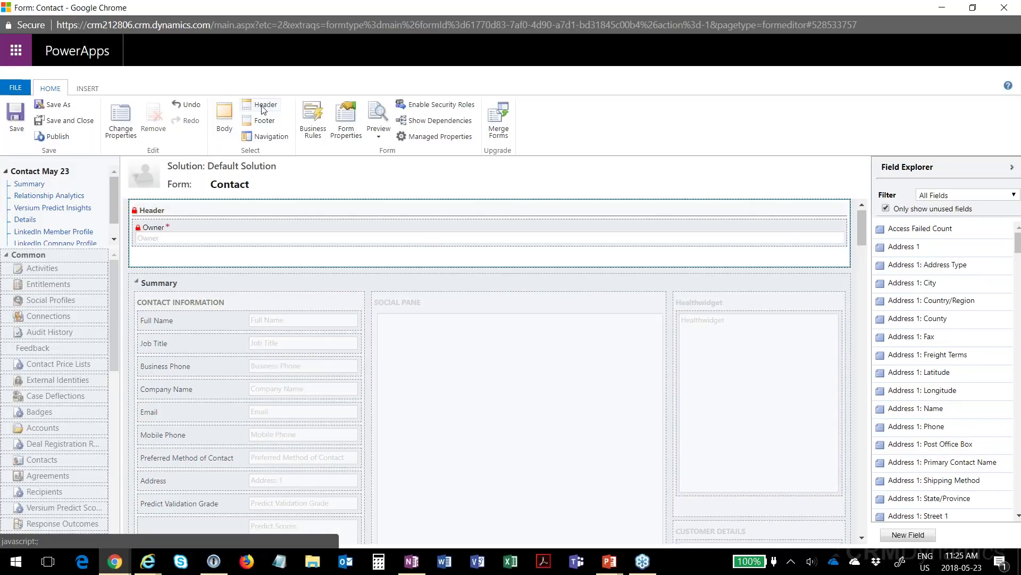
{"action": "left_click", "coordinate": [225, 129]}
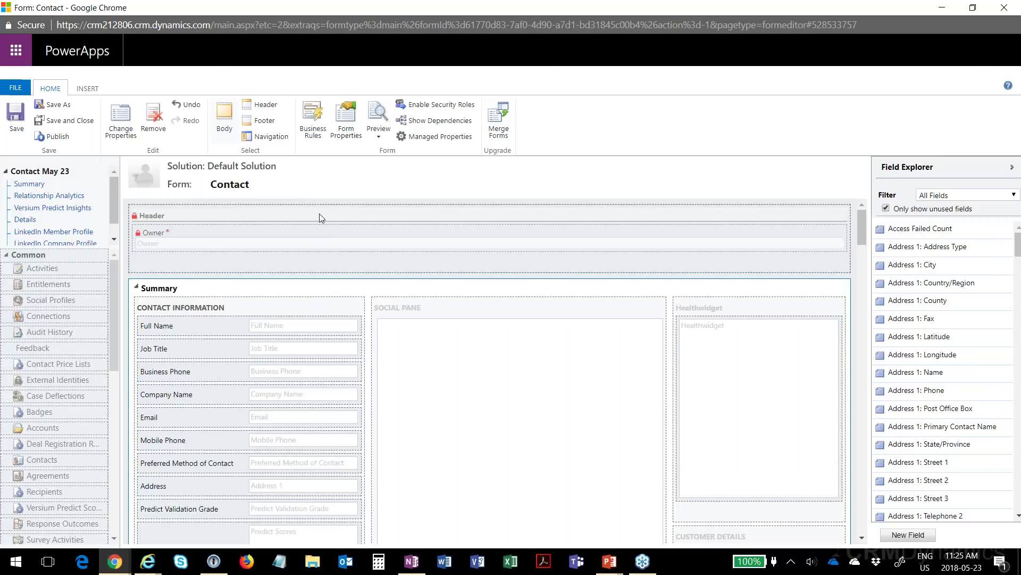
{"action": "left_click", "coordinate": [319, 217]}
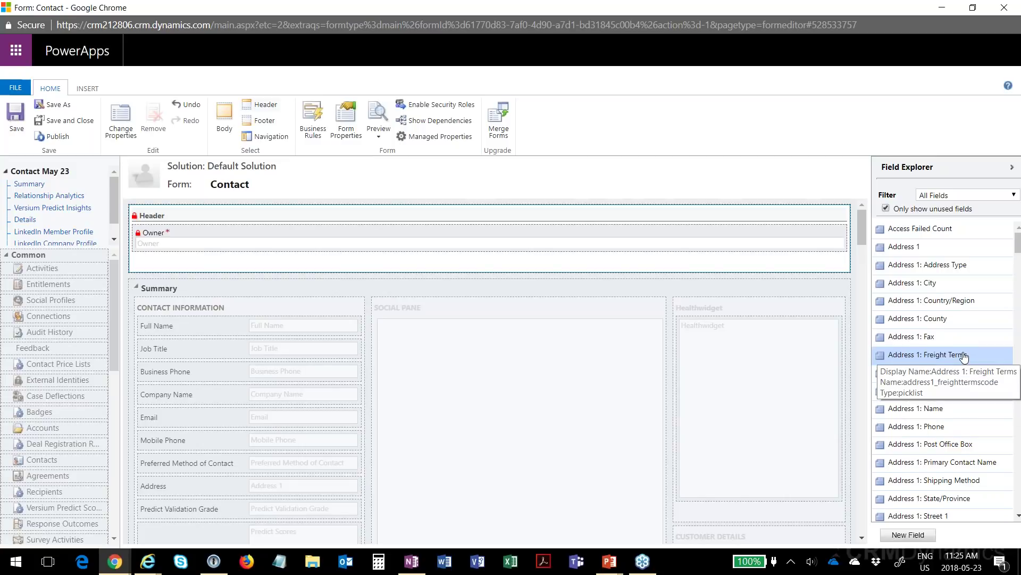
- List already used fields as well as unused ones, and add the Business Phone field to the header below Owner
{"action": "scroll", "coordinate": [964, 358], "scroll_direction": "down", "scroll_amount": 2}
{"action": "scroll", "coordinate": [965, 358], "scroll_direction": "down", "scroll_amount": 4}
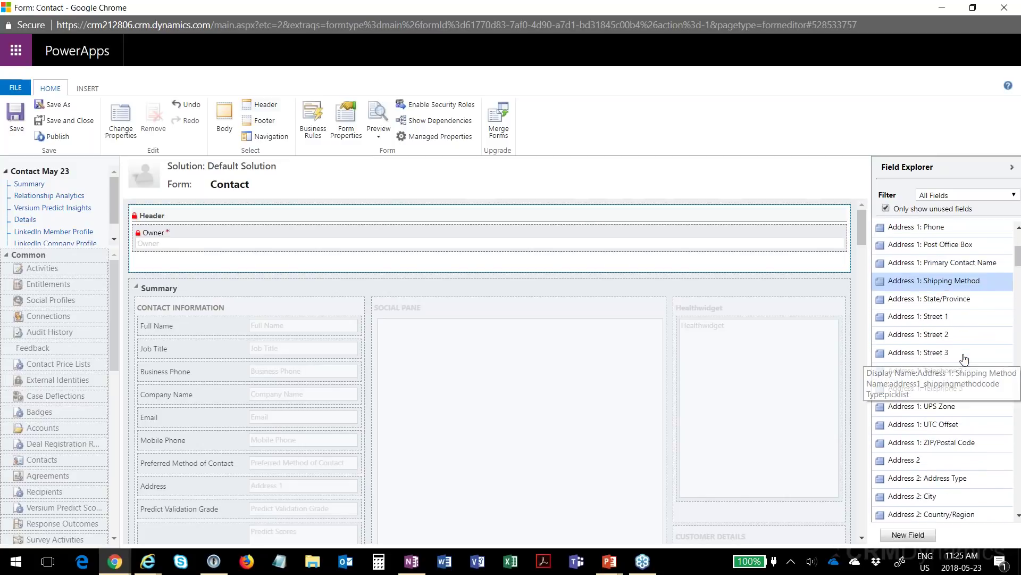
{"action": "scroll", "coordinate": [960, 362], "scroll_direction": "down", "scroll_amount": 1}
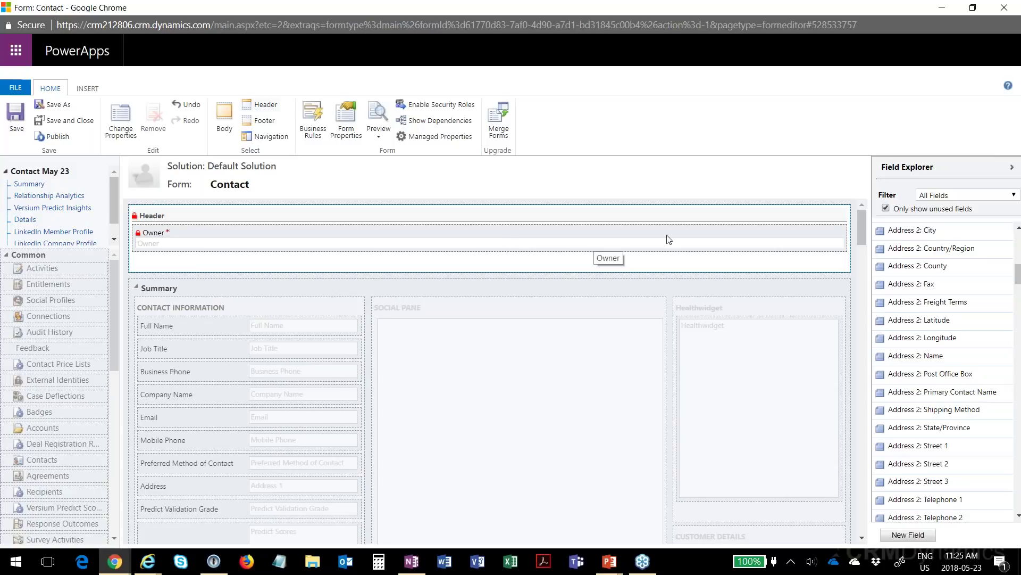
{"action": "left_click", "coordinate": [922, 211]}
{"action": "scroll", "coordinate": [952, 338], "scroll_direction": "down", "scroll_amount": 10}
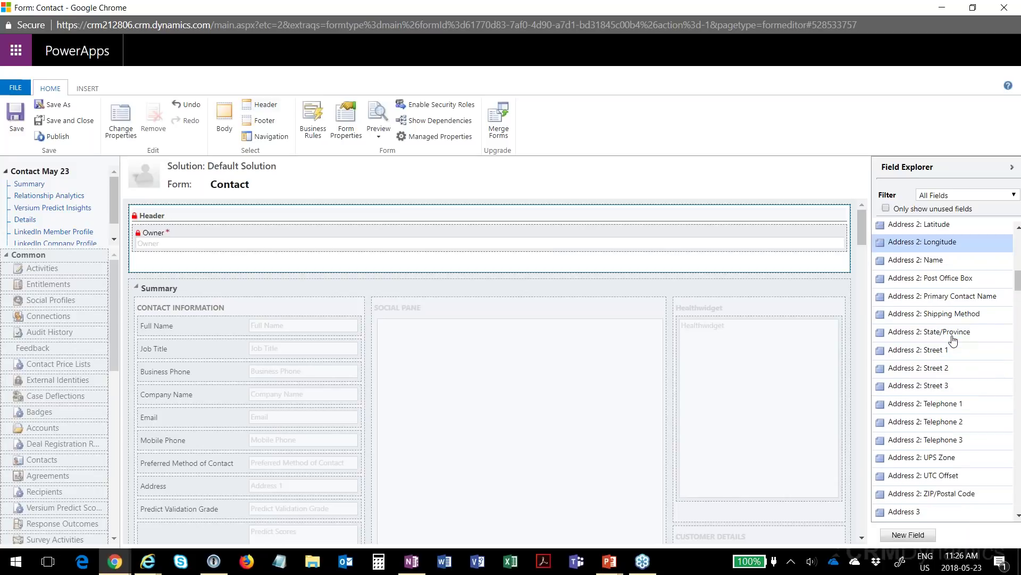
{"action": "scroll", "coordinate": [956, 339], "scroll_direction": "down", "scroll_amount": 4}
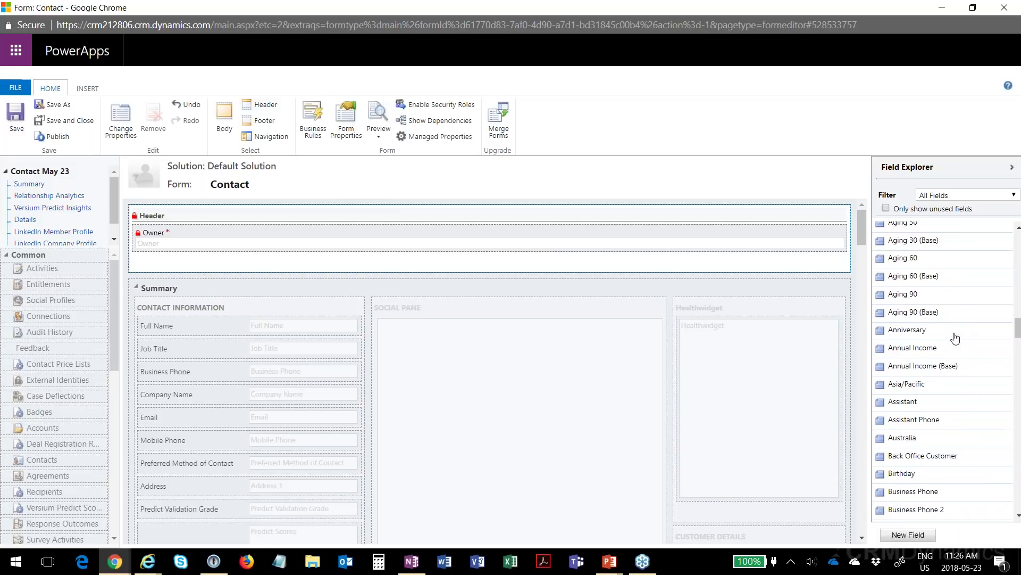
{"action": "scroll", "coordinate": [956, 338], "scroll_direction": "down", "scroll_amount": 2}
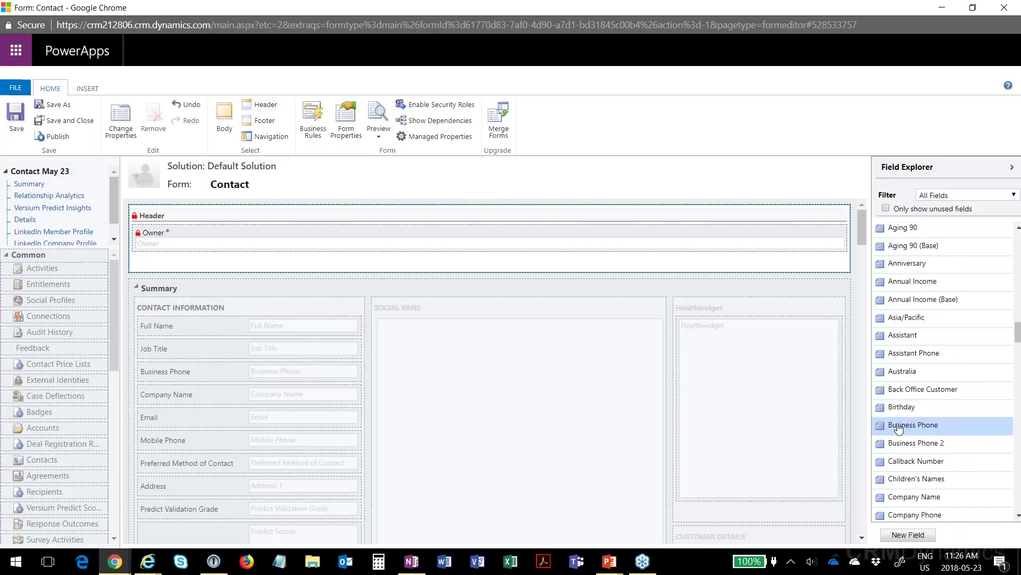
{"action": "left_click", "coordinate": [899, 428]}
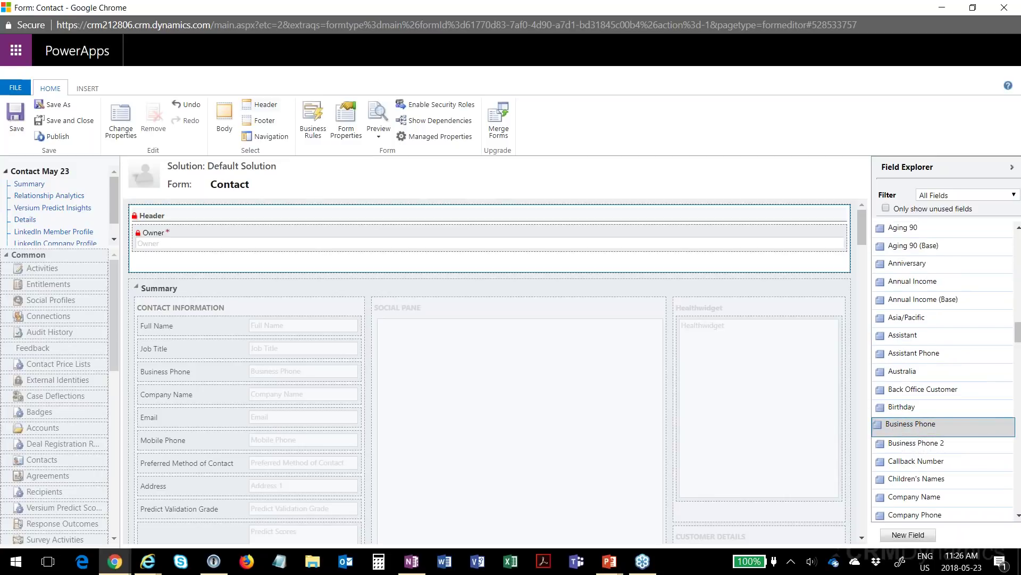
{"action": "left_click_drag", "start_coordinate": [899, 428], "coordinate": [375, 248]}
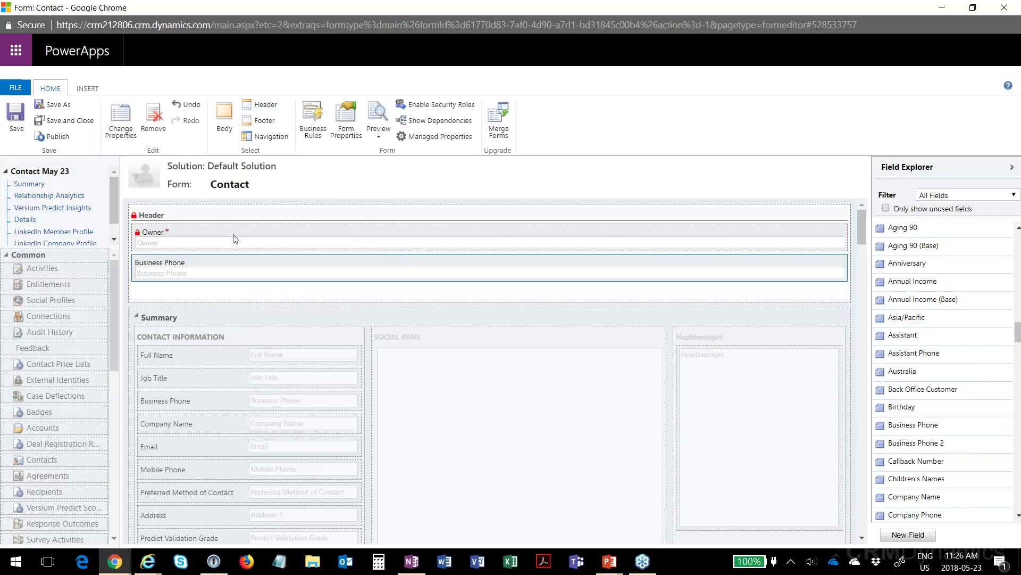
- Review the display and formatting properties of the header's Business Phone field, and close them without making changes
{"action": "left_click", "coordinate": [247, 264]}
{"action": "double_click", "coordinate": [270, 265]}
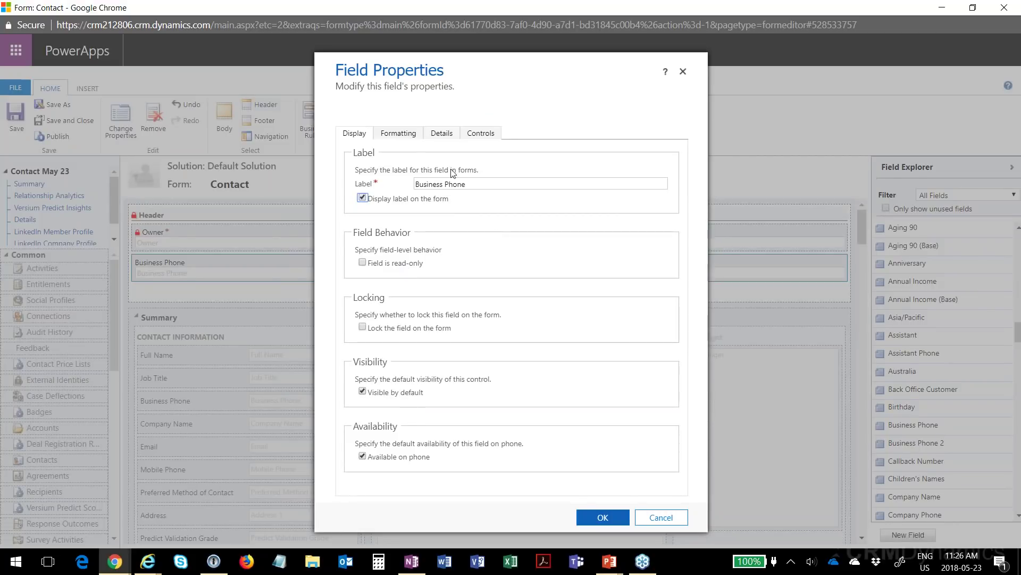
{"action": "left_click", "coordinate": [399, 133]}
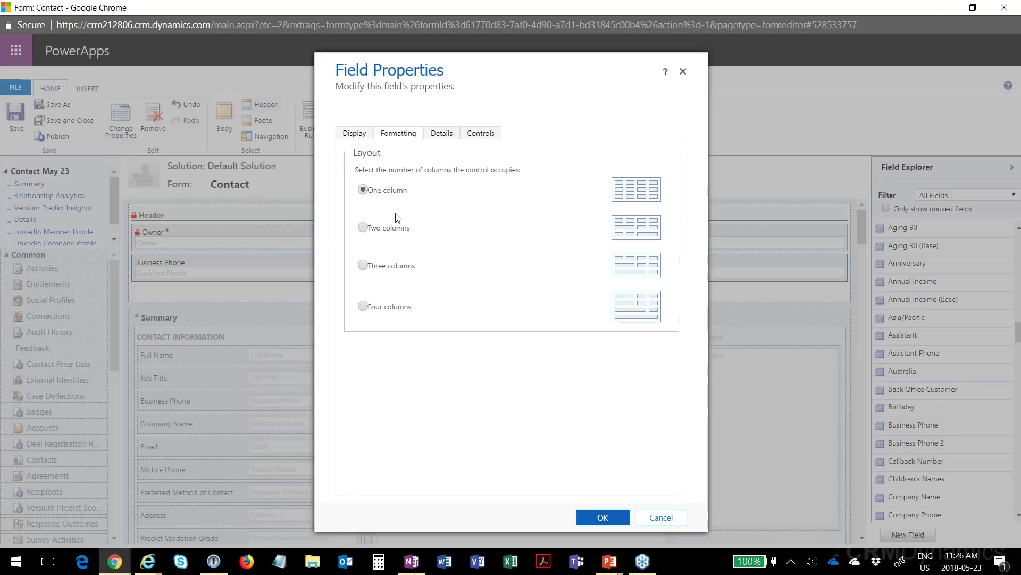
{"action": "left_click", "coordinate": [657, 523]}
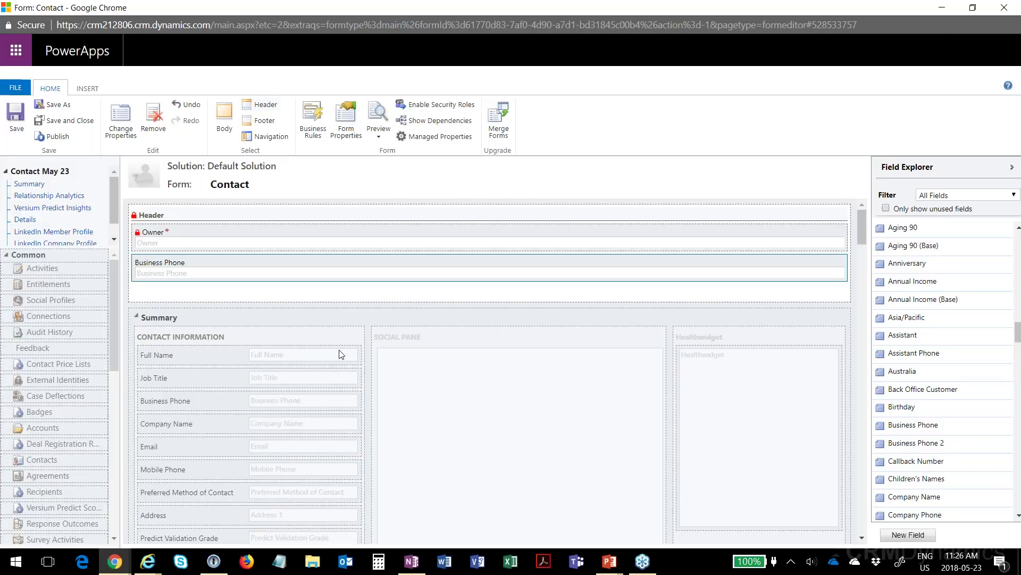
- Make the form body editable again and collapse the LinkedIn Member Profile and LinkedIn Company Profile tabs
{"action": "scroll", "coordinate": [290, 354], "scroll_direction": "down", "scroll_amount": 10}
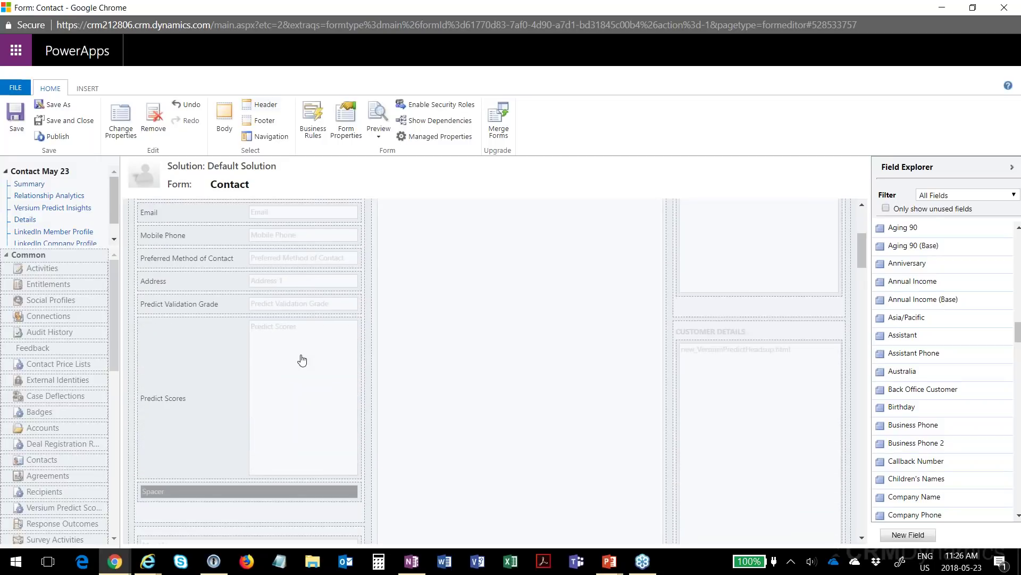
{"action": "scroll", "coordinate": [307, 356], "scroll_direction": "down", "scroll_amount": 10}
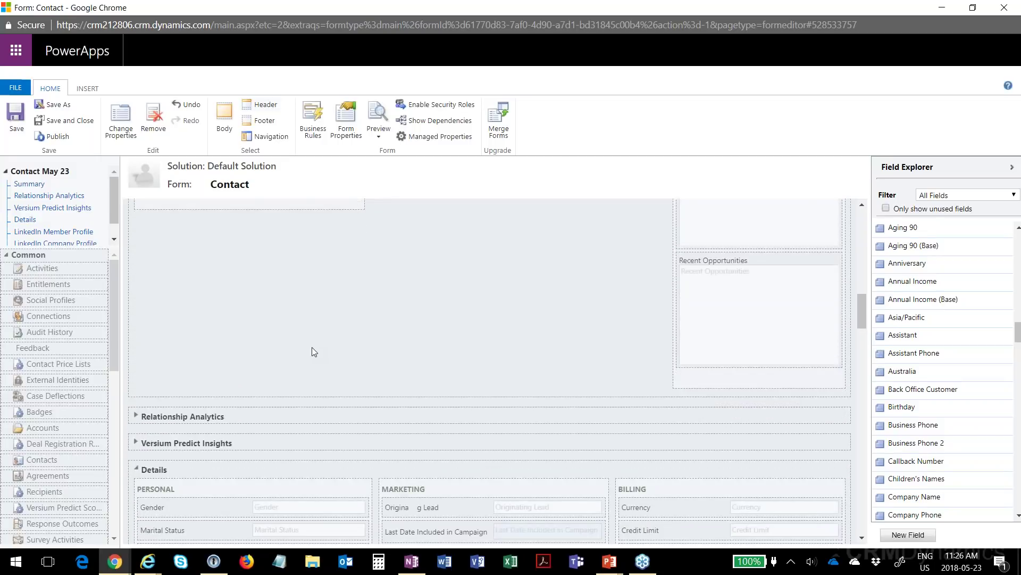
{"action": "scroll", "coordinate": [313, 348], "scroll_direction": "down", "scroll_amount": 10}
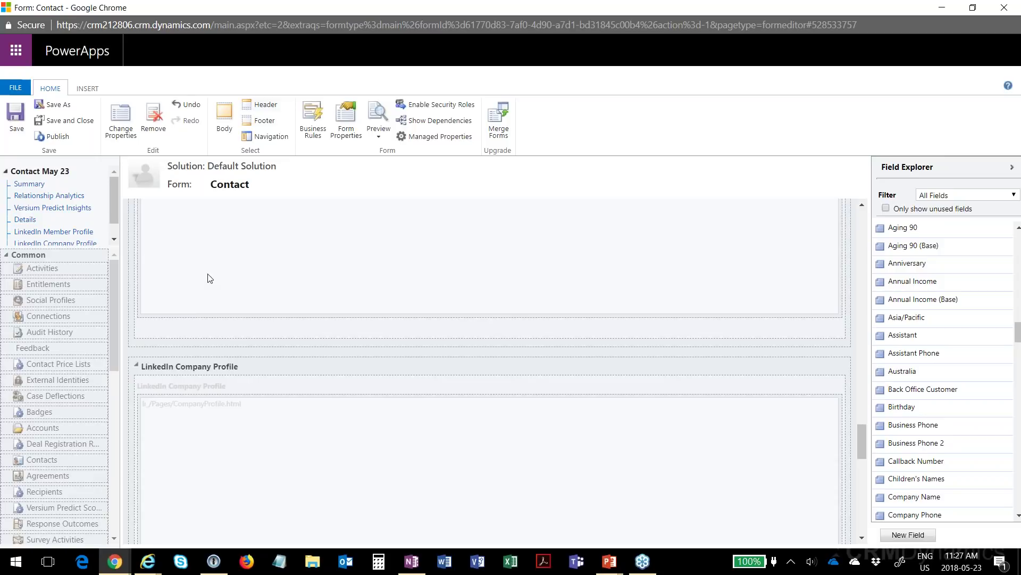
{"action": "left_click", "coordinate": [226, 122]}
{"action": "scroll", "coordinate": [306, 297], "scroll_direction": "down", "scroll_amount": 5}
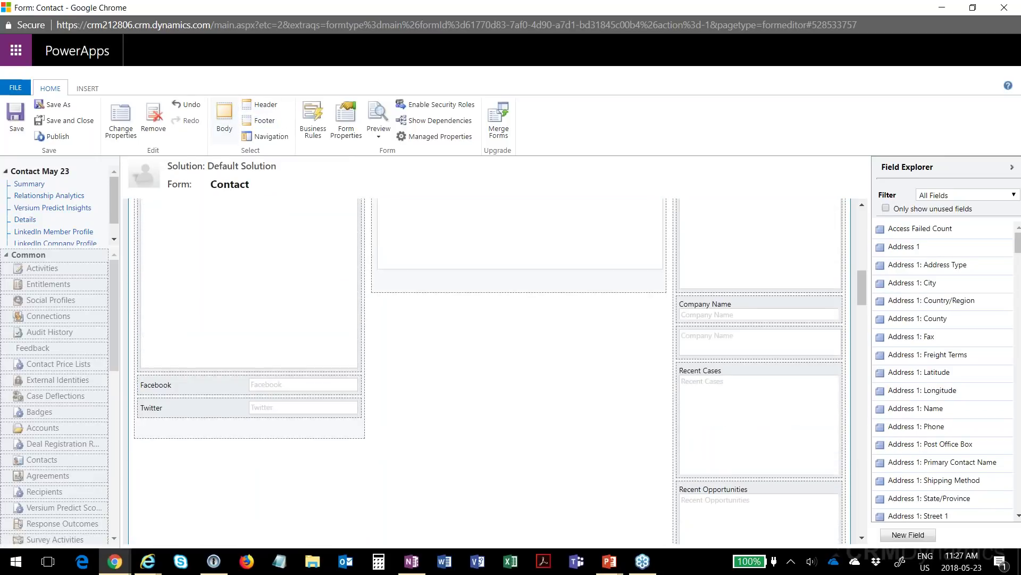
{"action": "scroll", "coordinate": [323, 331], "scroll_direction": "down", "scroll_amount": 10}
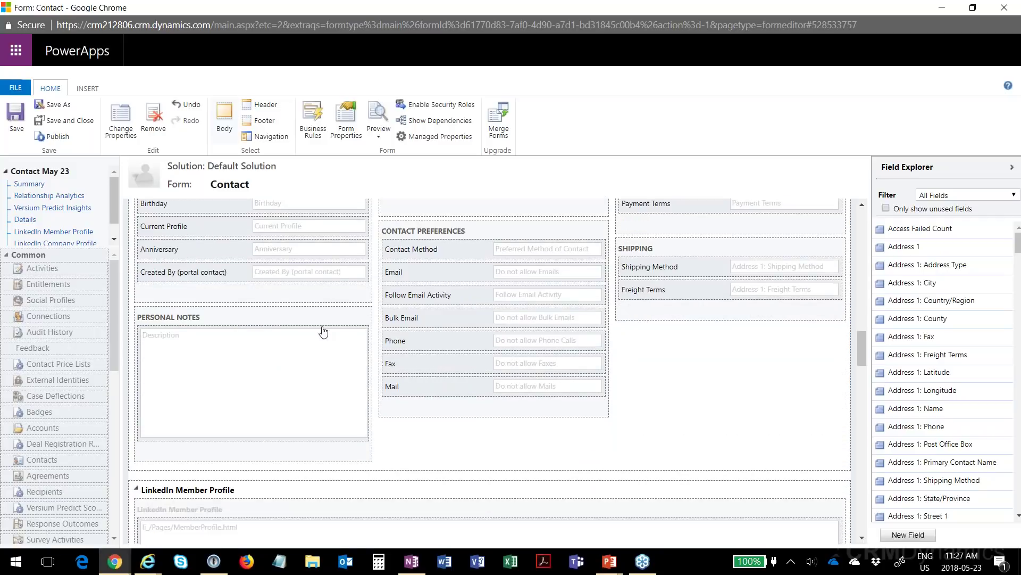
{"action": "scroll", "coordinate": [323, 331], "scroll_direction": "down", "scroll_amount": 3}
{"action": "left_click", "coordinate": [137, 327]}
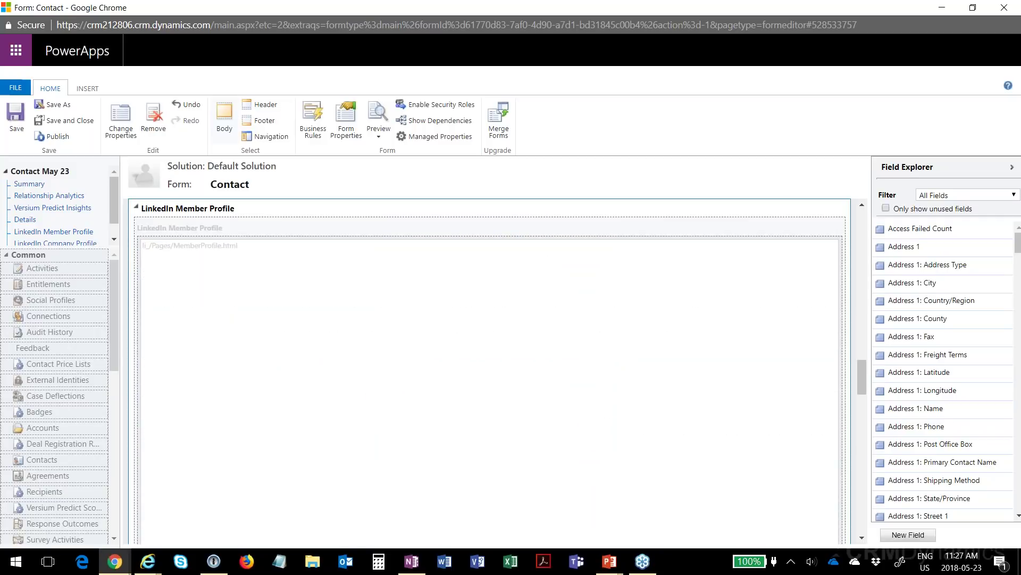
{"action": "left_click", "coordinate": [136, 207]}
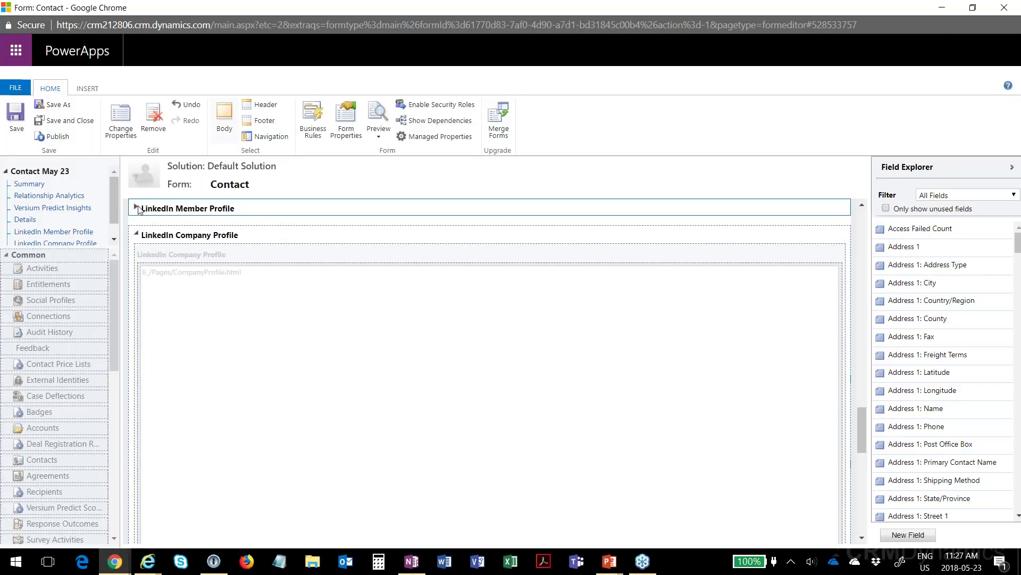
{"action": "left_click", "coordinate": [138, 235]}
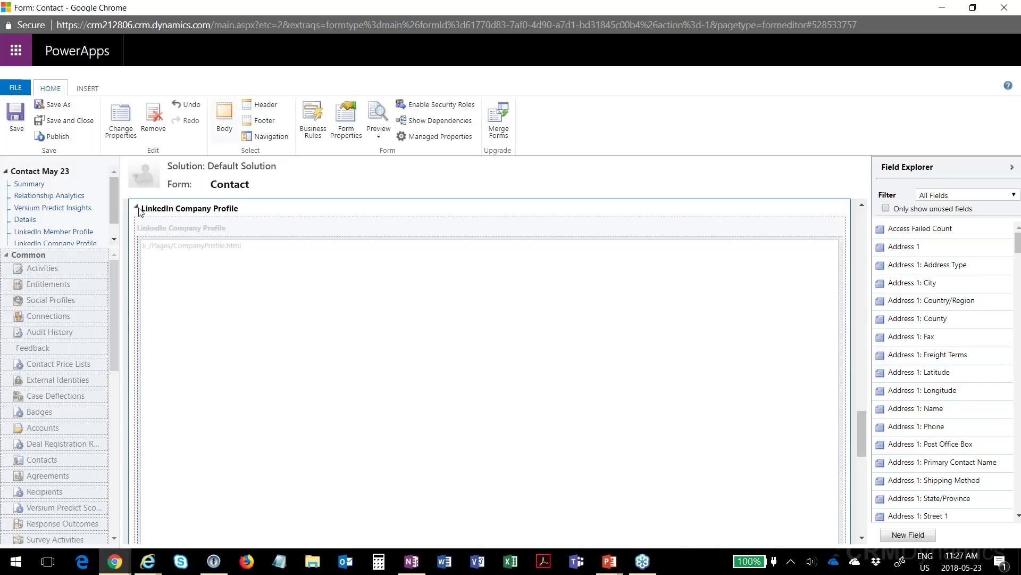
{"action": "left_click", "coordinate": [137, 208]}
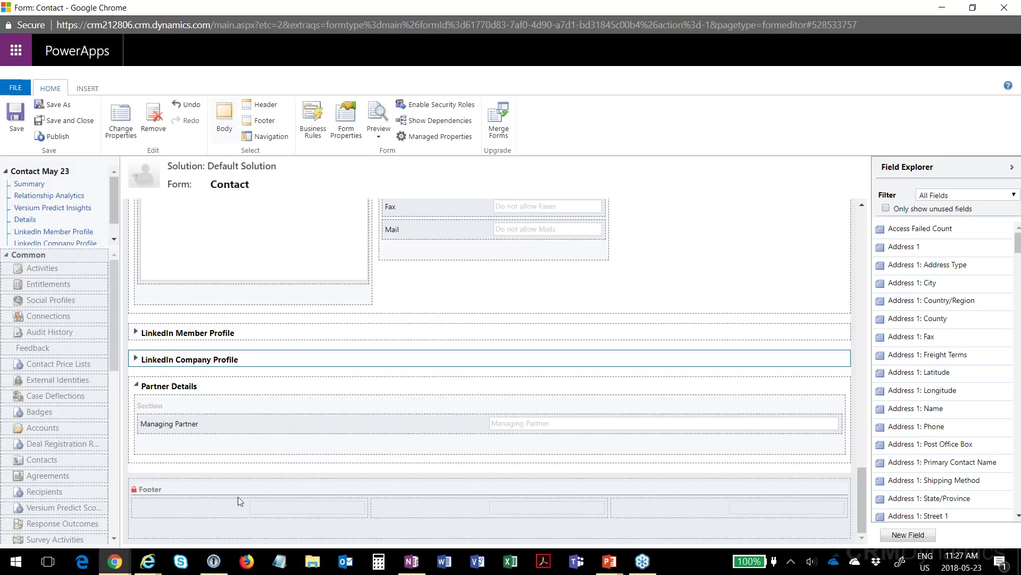
- Make the form's footer editable and add the Modified By field to its first cell
{"action": "left_click", "coordinate": [271, 125]}
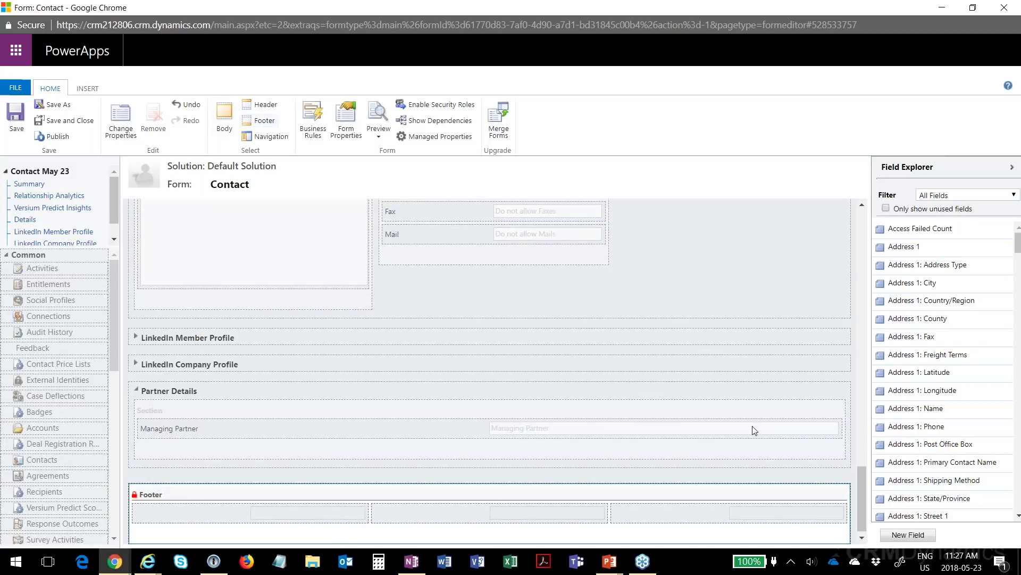
{"action": "scroll", "coordinate": [938, 433], "scroll_direction": "down", "scroll_amount": 15}
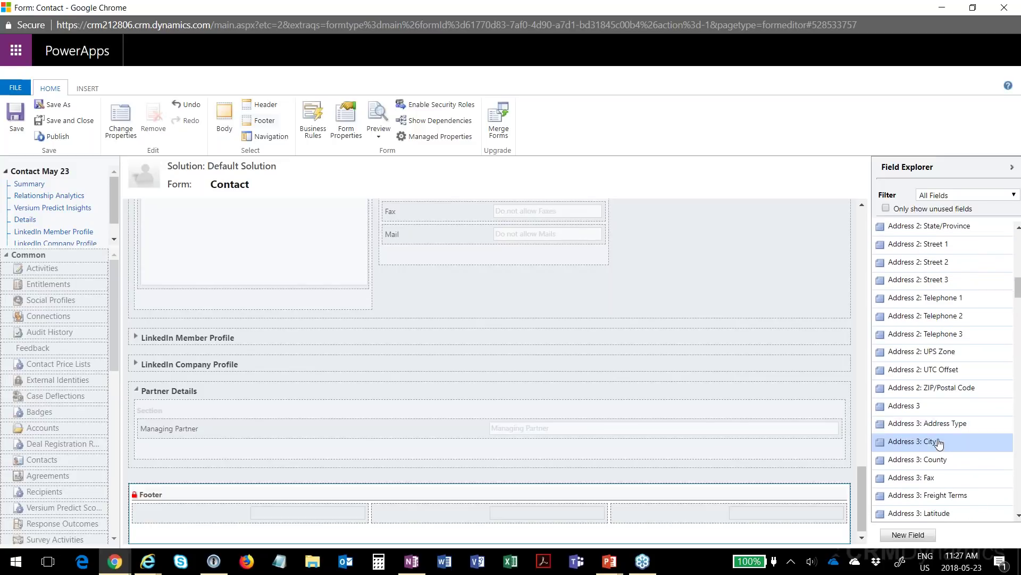
{"action": "scroll", "coordinate": [942, 442], "scroll_direction": "down", "scroll_amount": 12}
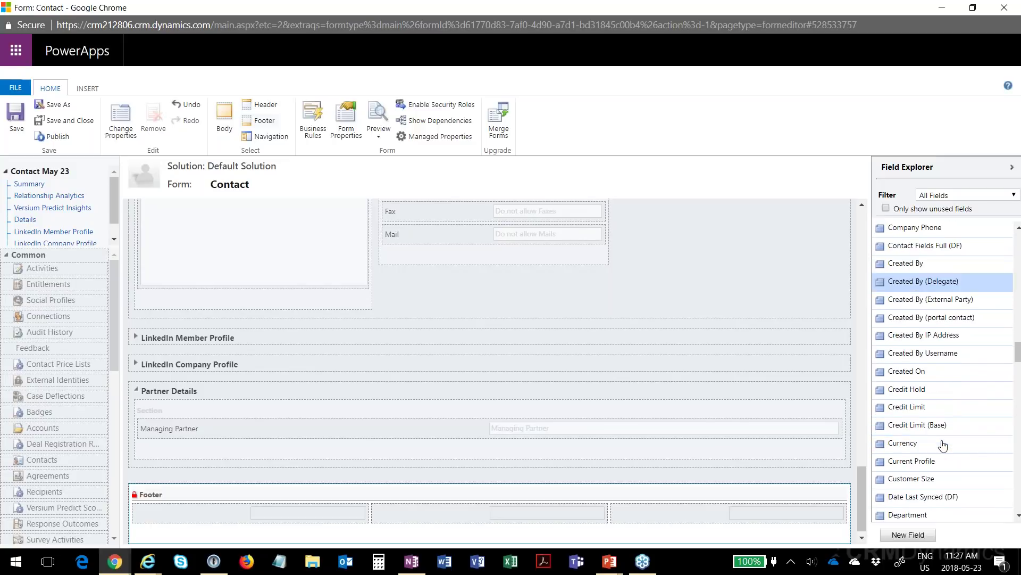
{"action": "scroll", "coordinate": [925, 420], "scroll_direction": "down", "scroll_amount": 10}
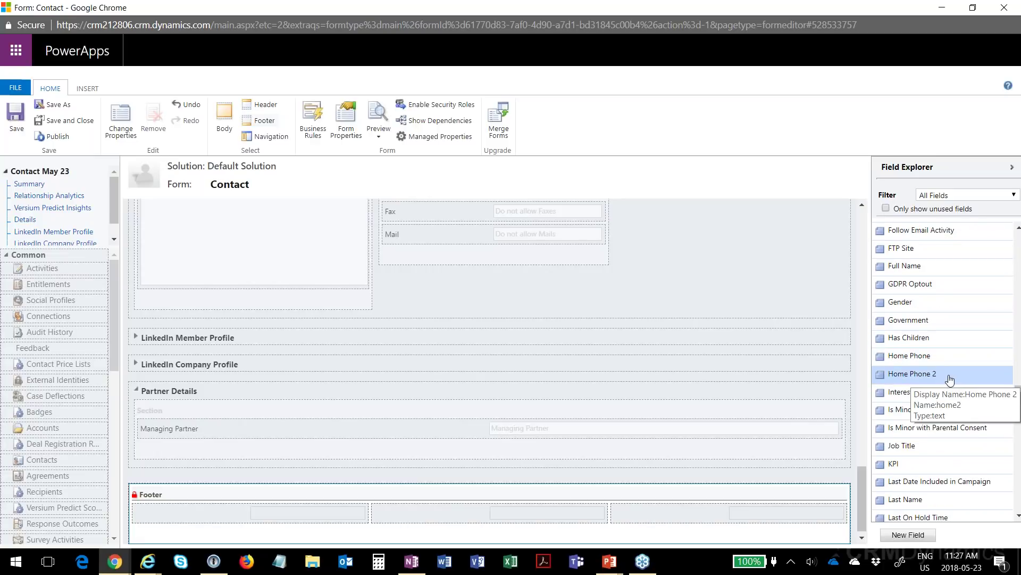
{"action": "scroll", "coordinate": [950, 379], "scroll_direction": "down", "scroll_amount": 5}
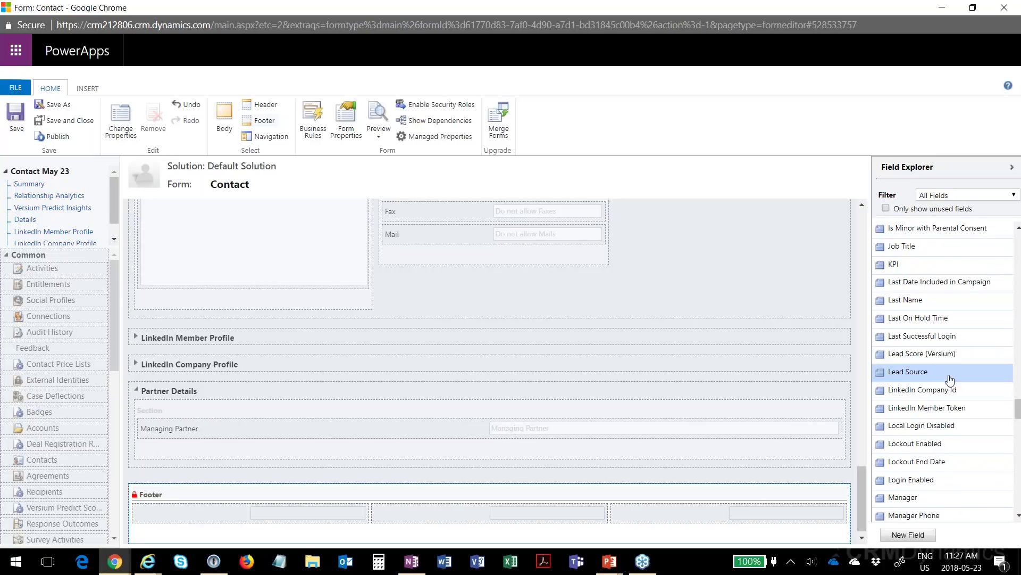
{"action": "scroll", "coordinate": [950, 379], "scroll_direction": "down", "scroll_amount": 3}
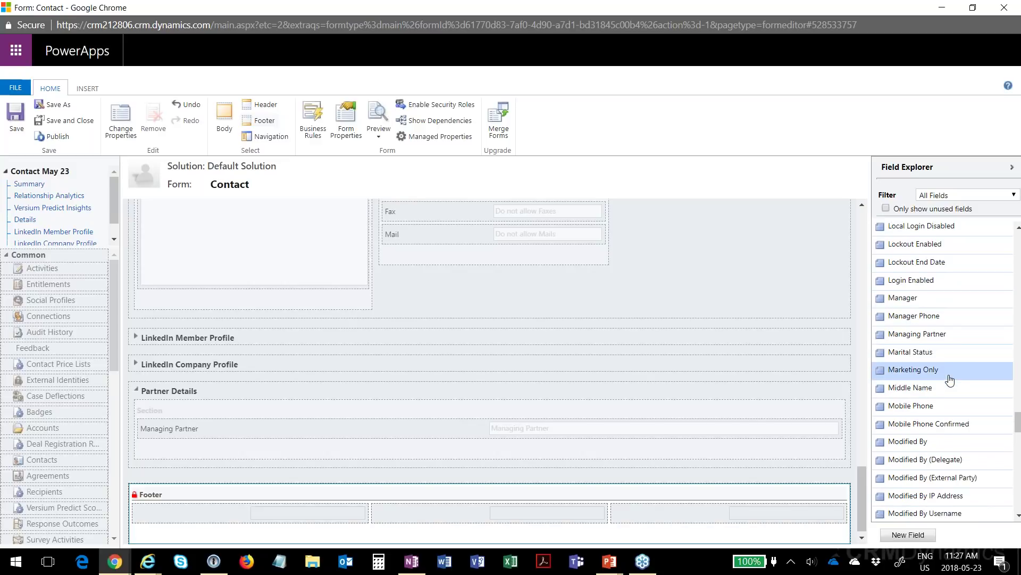
{"action": "scroll", "coordinate": [950, 379], "scroll_direction": "down", "scroll_amount": 2}
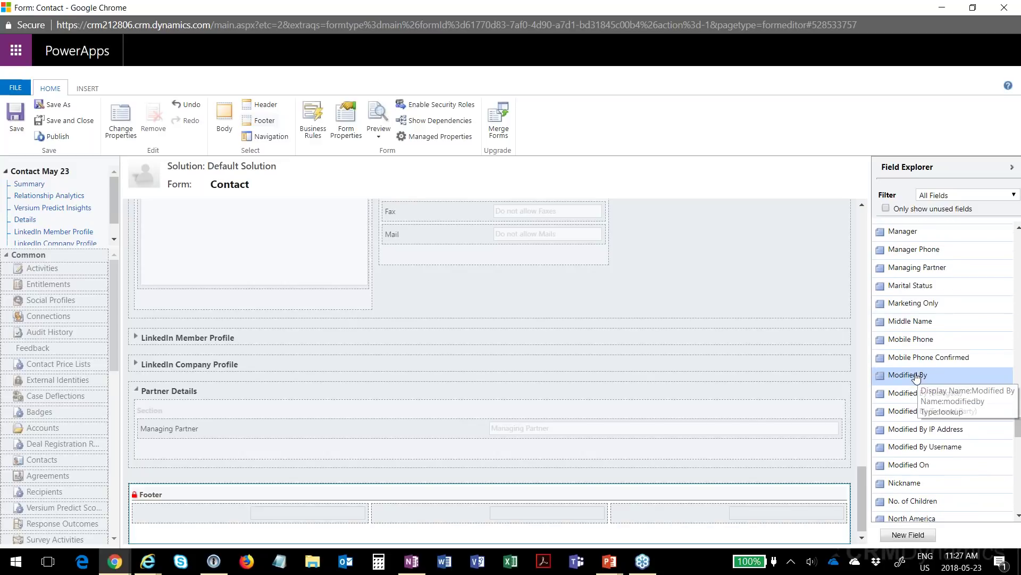
{"action": "left_click_drag", "start_coordinate": [916, 378], "coordinate": [315, 504]}
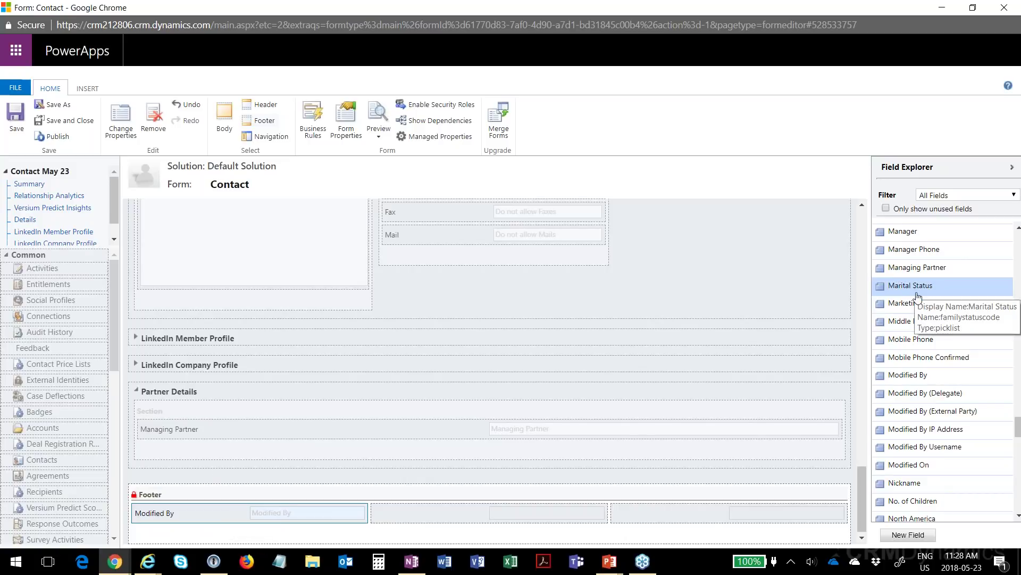
- Add the Modified On field to the footer's second cell, and save and publish the form
{"action": "left_click_drag", "start_coordinate": [913, 469], "coordinate": [456, 504]}
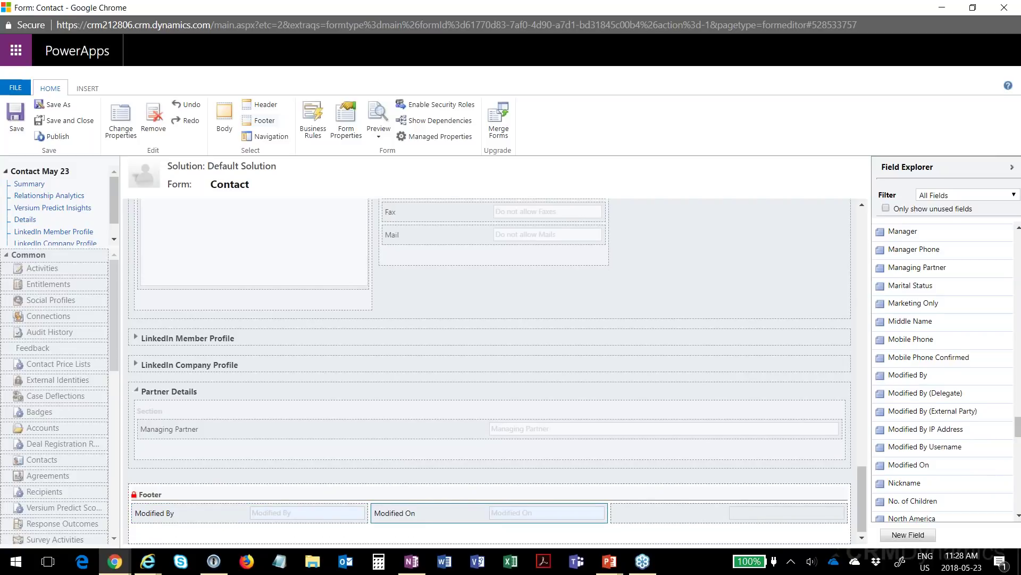
{"action": "left_click", "coordinate": [17, 131]}
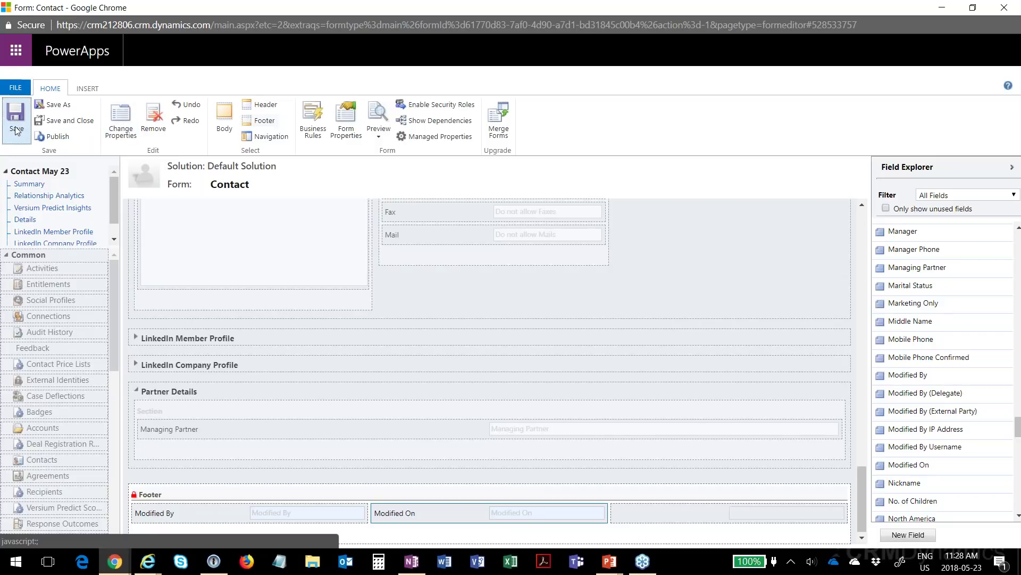
{"action": "left_click", "coordinate": [58, 139]}
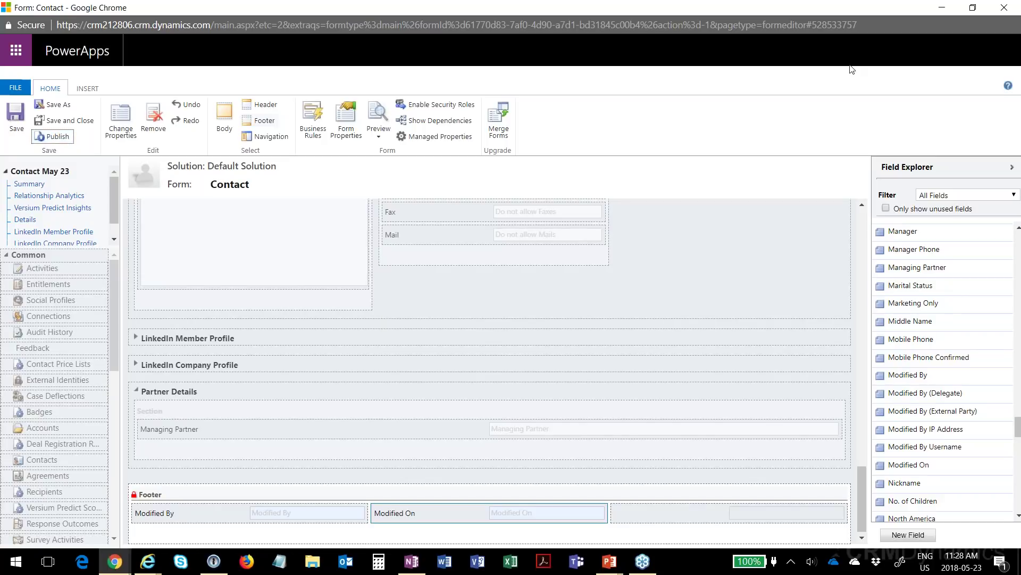
- Return to the open contact record, display it in the Contact May 23 form, and examine its header, footer and sections
{"action": "left_click", "coordinate": [942, 9]}
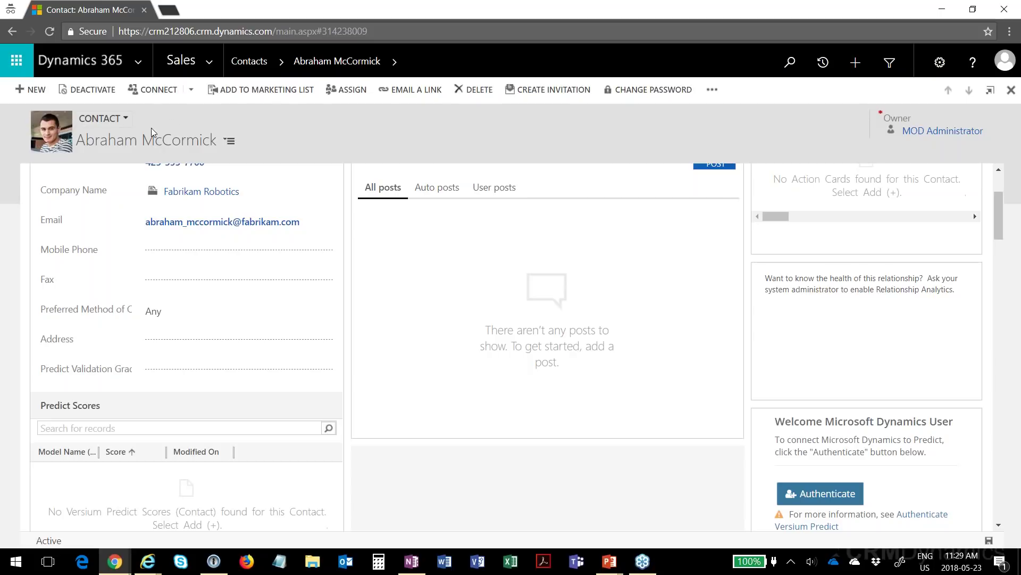
{"action": "left_click", "coordinate": [125, 119]}
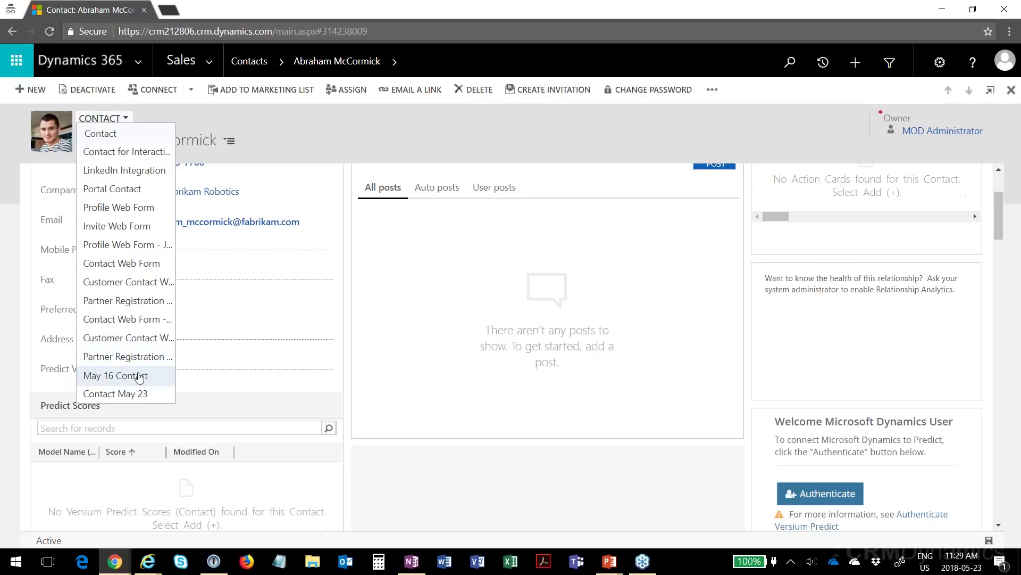
{"action": "left_click", "coordinate": [121, 396]}
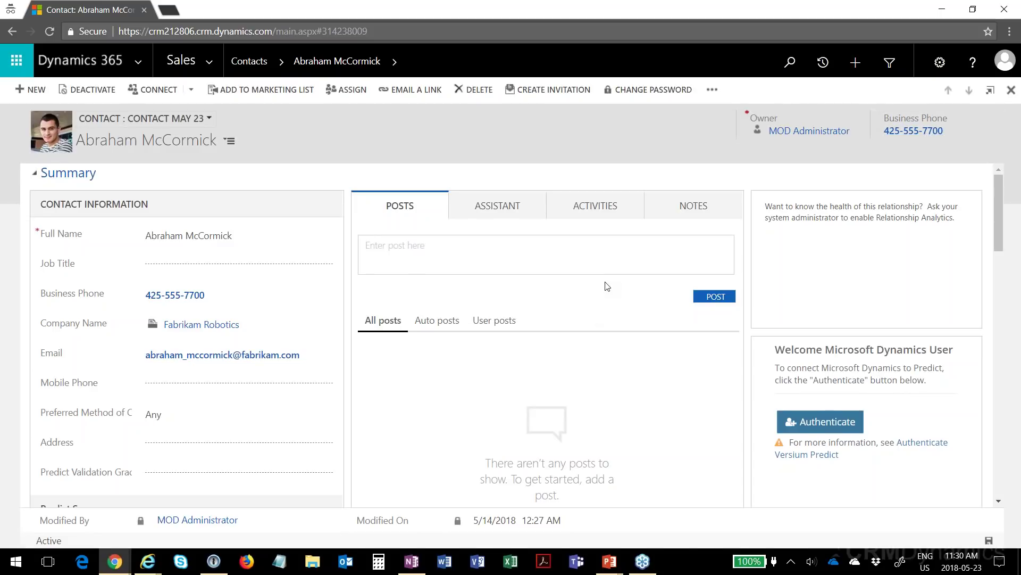
{"action": "scroll", "coordinate": [608, 285], "scroll_direction": "down", "scroll_amount": 1}
{"action": "scroll", "coordinate": [608, 284], "scroll_direction": "down", "scroll_amount": 5}
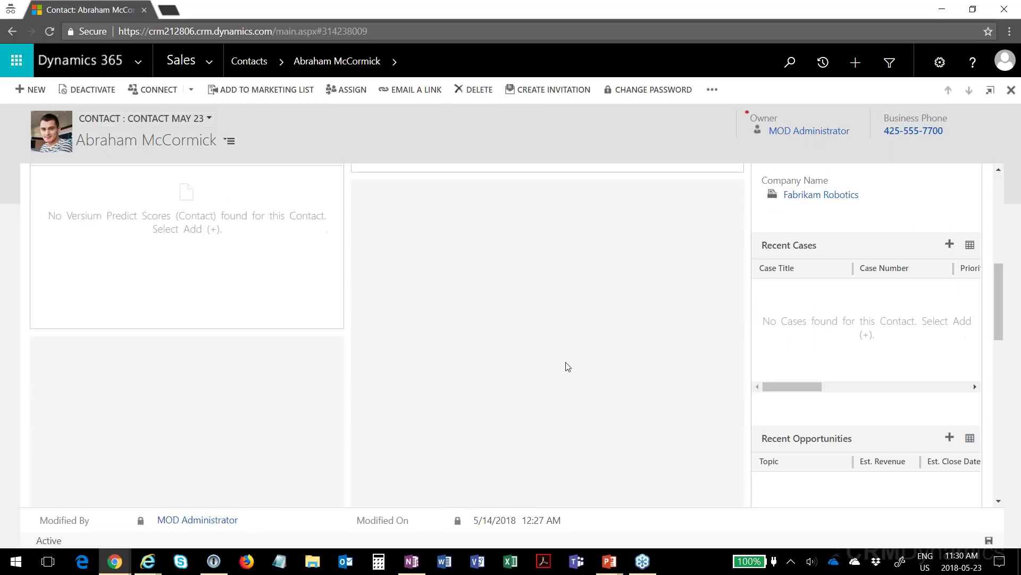
{"action": "scroll", "coordinate": [558, 354], "scroll_direction": "down", "scroll_amount": 1}
{"action": "scroll", "coordinate": [560, 357], "scroll_direction": "down", "scroll_amount": 3}
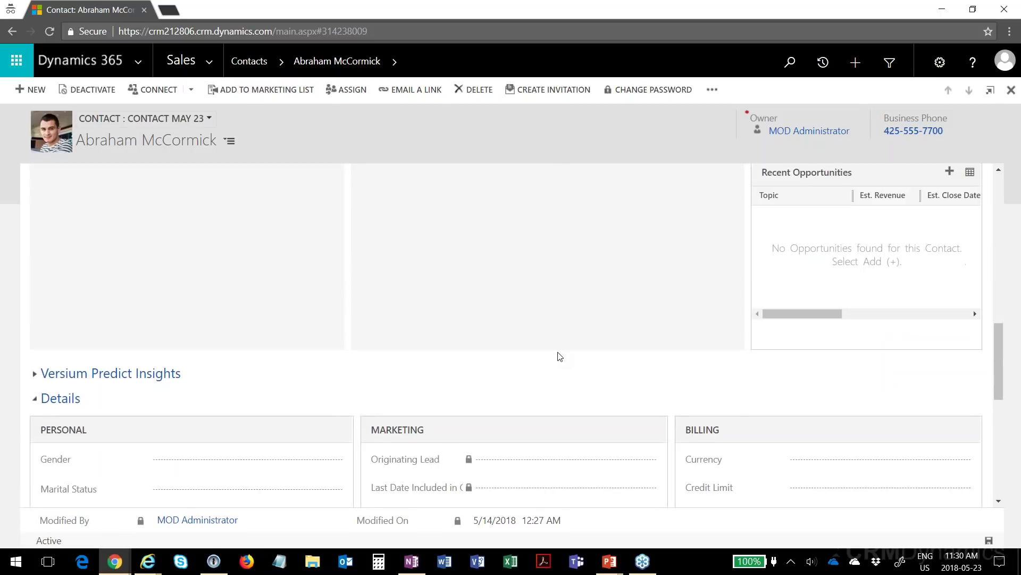
{"action": "scroll", "coordinate": [560, 357], "scroll_direction": "up", "scroll_amount": 5}
{"action": "scroll", "coordinate": [560, 357], "scroll_direction": "up", "scroll_amount": 5}
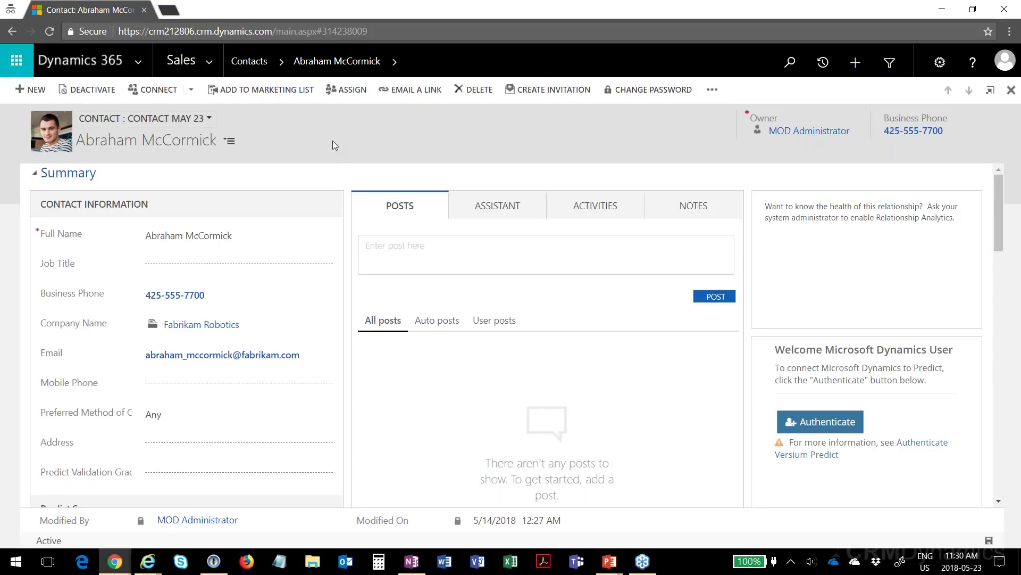
- Switch back to the form editor, list only unused fields, and make the form body editable again
{"action": "mouse_move", "coordinate": [114, 567]}
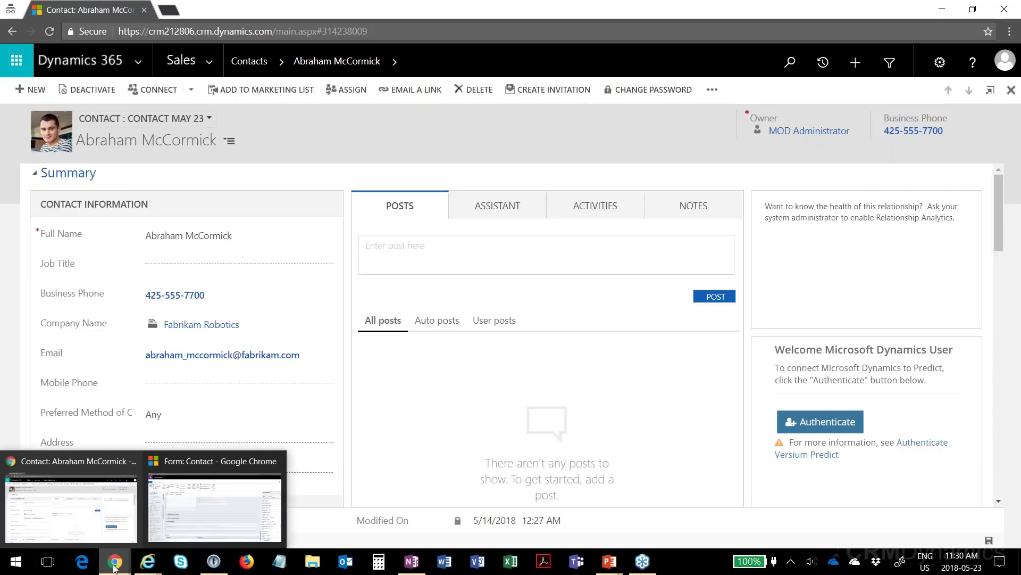
{"action": "left_click", "coordinate": [208, 495]}
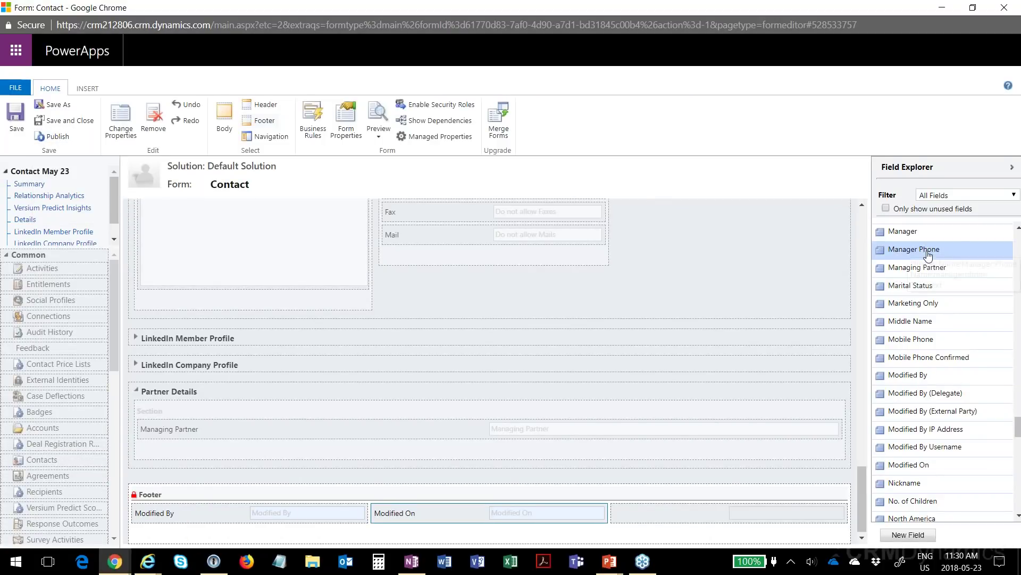
{"action": "left_click", "coordinate": [945, 214]}
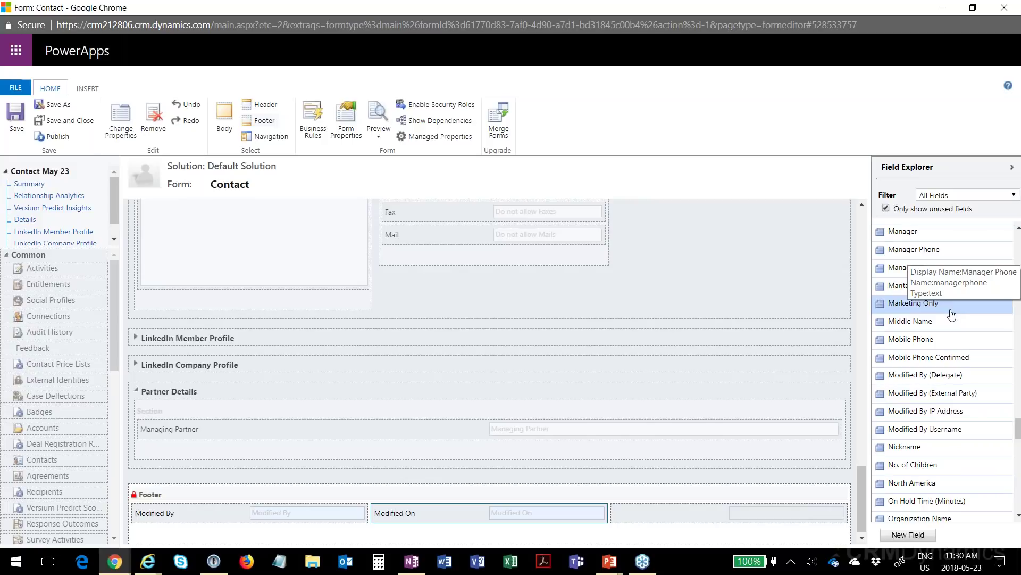
{"action": "scroll", "coordinate": [952, 314], "scroll_direction": "up", "scroll_amount": 8}
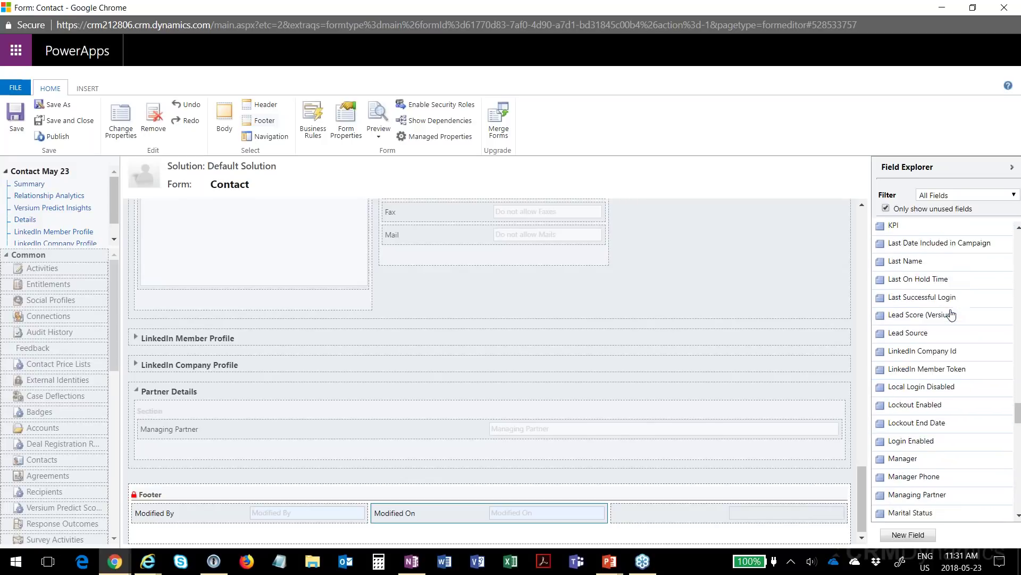
{"action": "scroll", "coordinate": [952, 313], "scroll_direction": "up", "scroll_amount": 3}
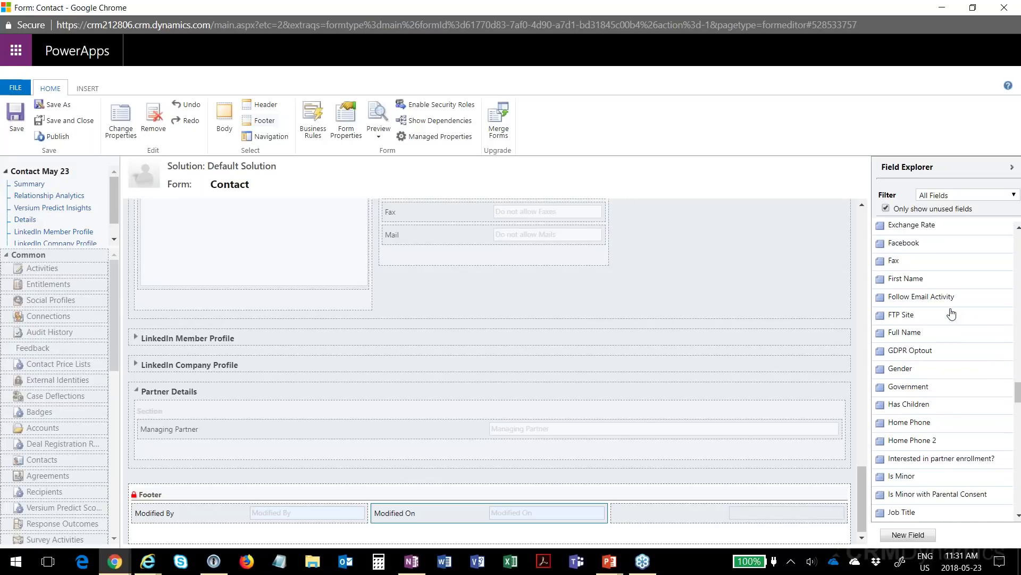
{"action": "scroll", "coordinate": [565, 363], "scroll_direction": "up", "scroll_amount": 10}
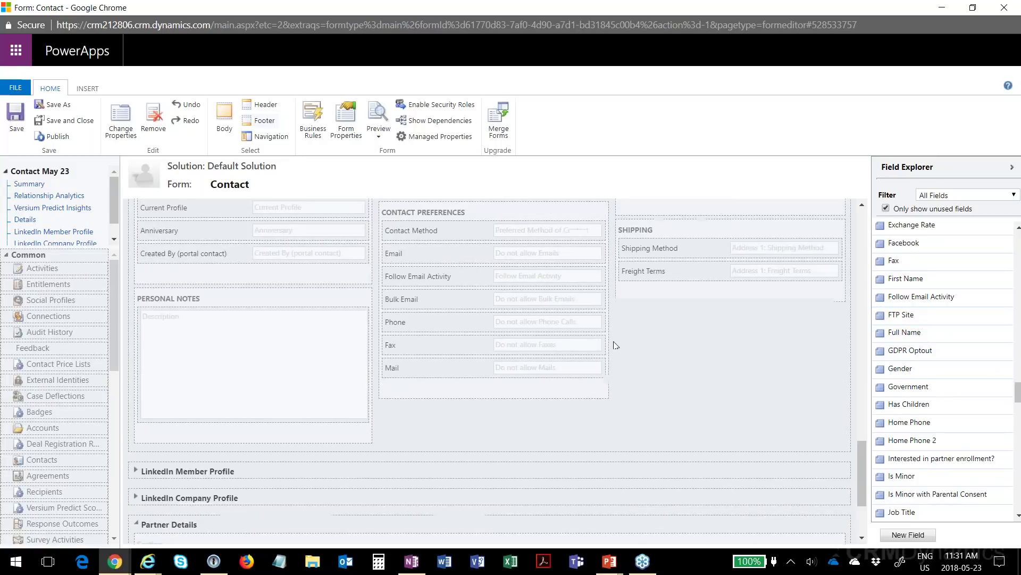
{"action": "scroll", "coordinate": [536, 362], "scroll_direction": "up", "scroll_amount": 6}
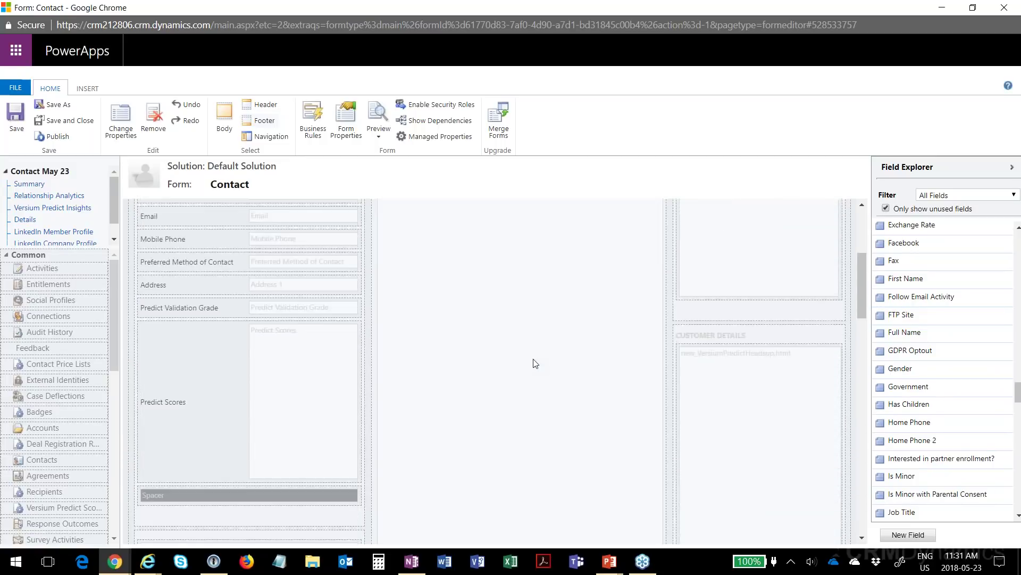
{"action": "left_click", "coordinate": [225, 128]}
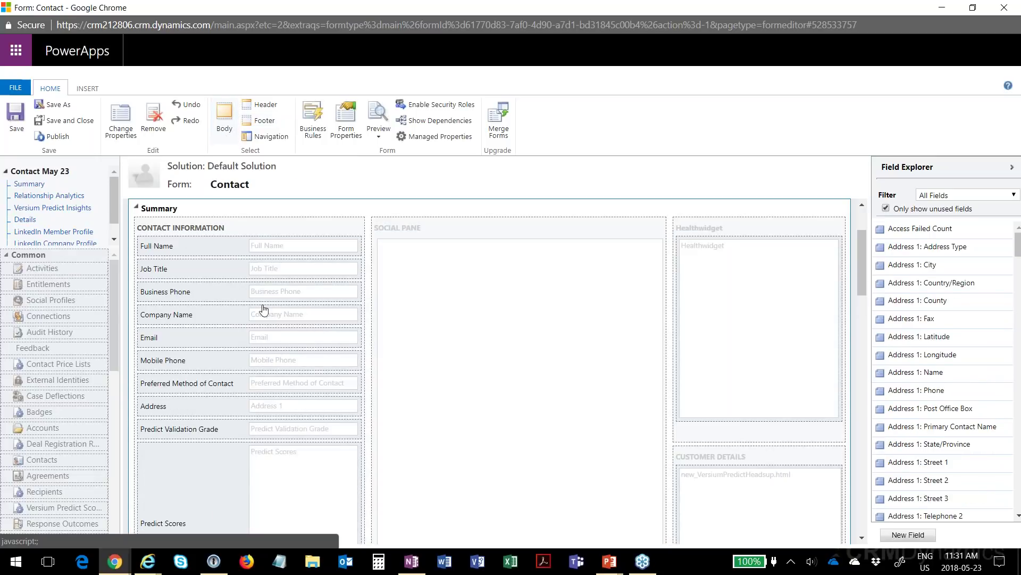
- Add the unused Government field to the Contact Information section, between Company Name and Email
{"action": "scroll", "coordinate": [927, 379], "scroll_direction": "down", "scroll_amount": 5}
{"action": "scroll", "coordinate": [929, 381], "scroll_direction": "down", "scroll_amount": 10}
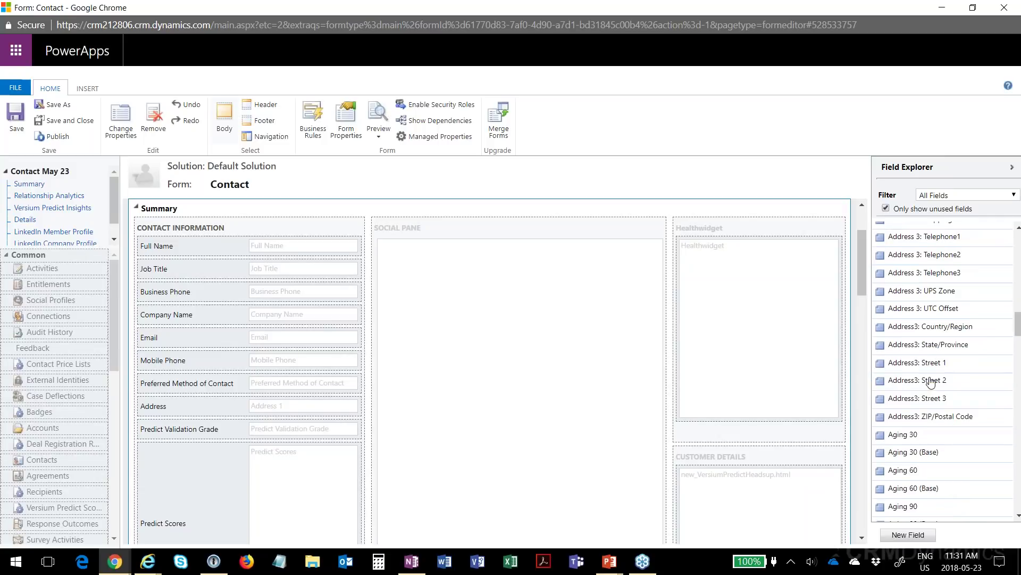
{"action": "scroll", "coordinate": [934, 382], "scroll_direction": "down", "scroll_amount": 5}
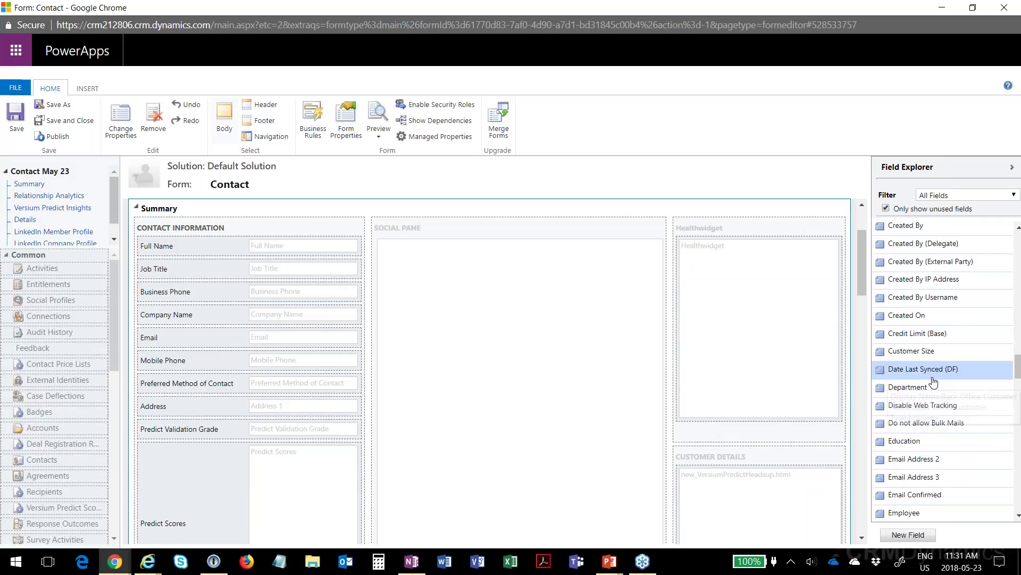
{"action": "scroll", "coordinate": [602, 439], "scroll_direction": "down", "scroll_amount": 3}
{"action": "scroll", "coordinate": [895, 425], "scroll_direction": "down", "scroll_amount": 5}
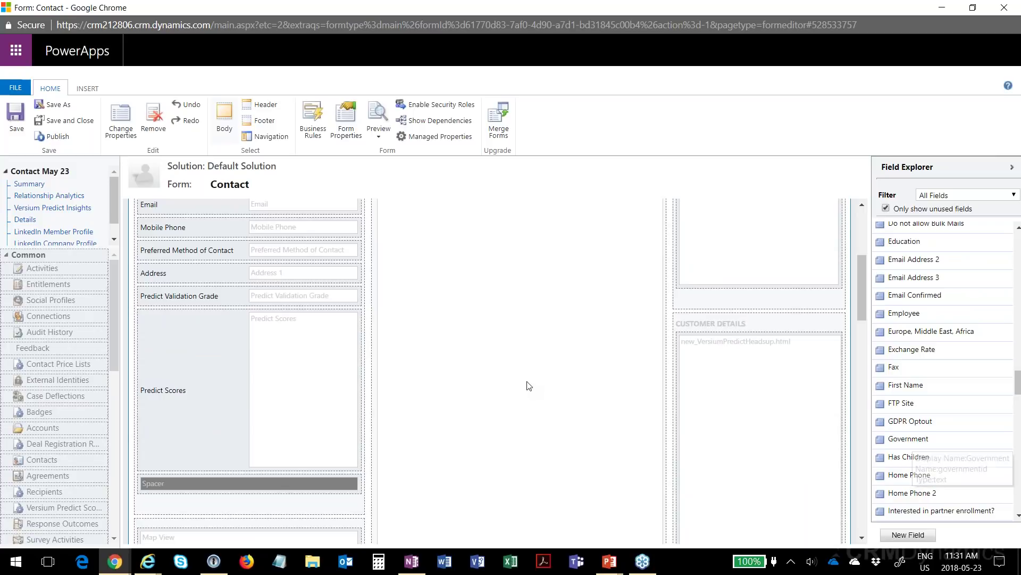
{"action": "scroll", "coordinate": [370, 323], "scroll_direction": "up", "scroll_amount": 5}
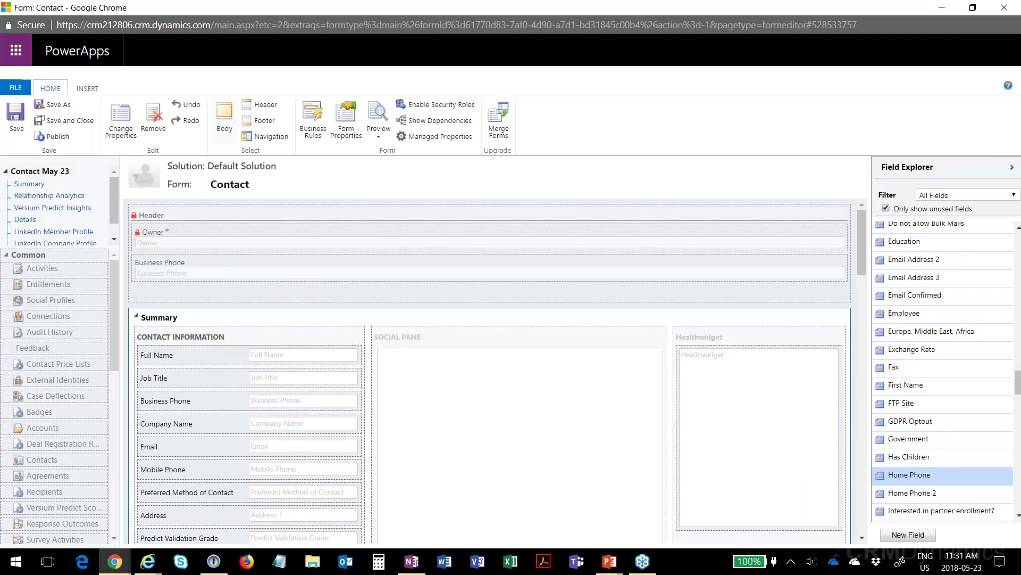
{"action": "left_click_drag", "start_coordinate": [910, 443], "coordinate": [230, 436]}
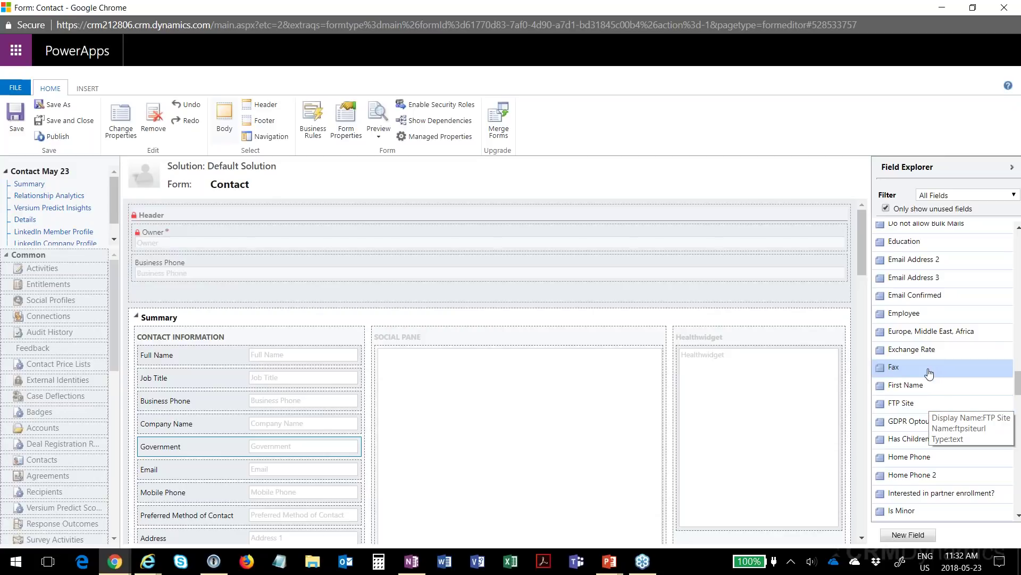
- Create a new Contact field named Pets with the Two Options data type, and save and close it
{"action": "left_click", "coordinate": [908, 535]}
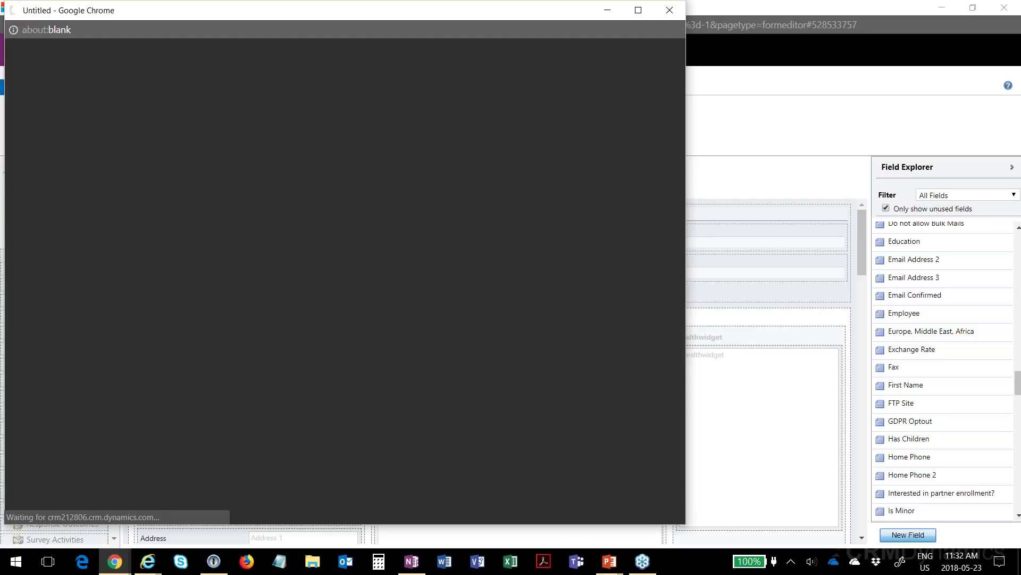
{"action": "left_click_drag", "start_coordinate": [553, 12], "coordinate": [644, 18]}
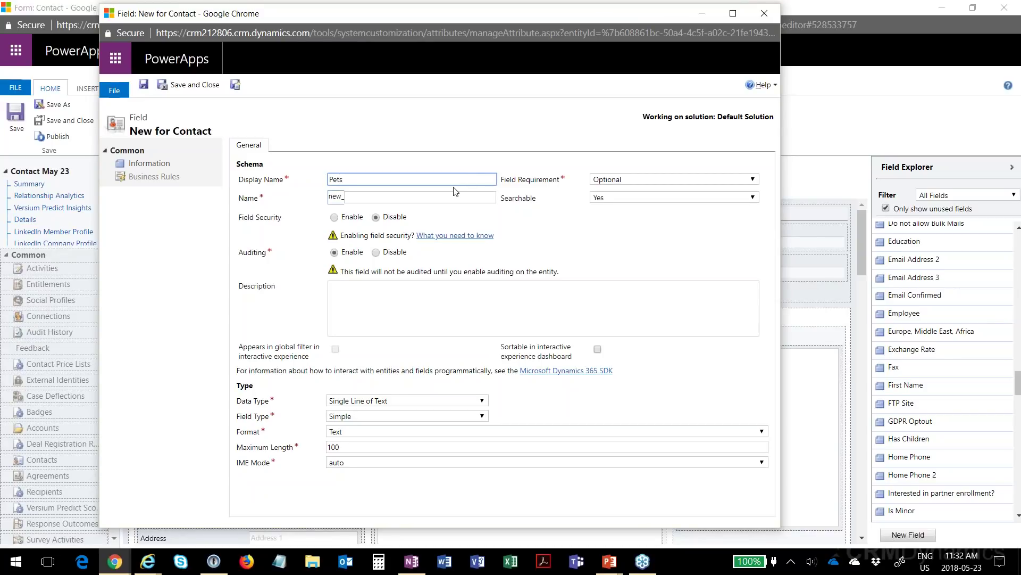
{"action": "key", "text": "Tab"}
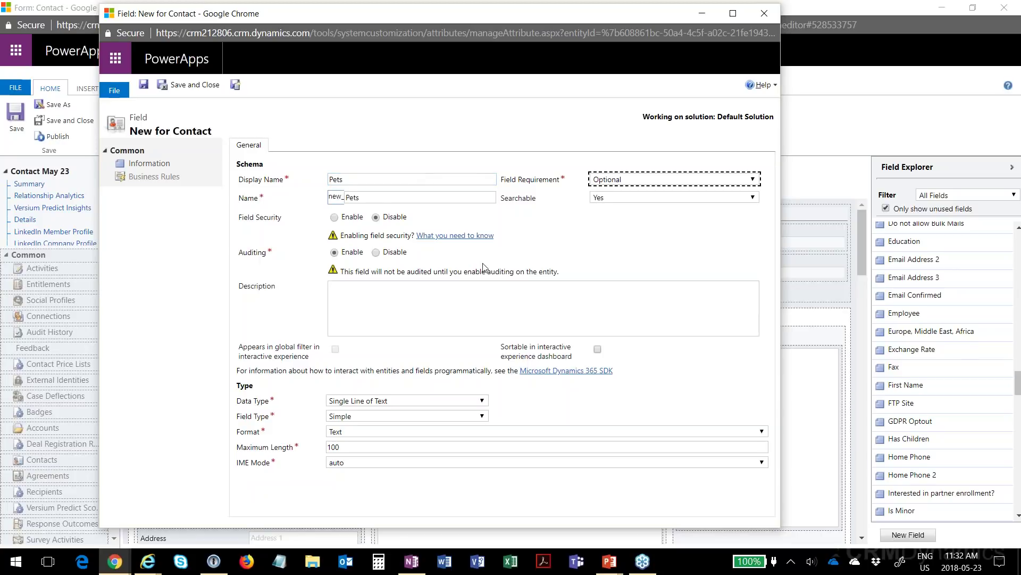
{"action": "left_click", "coordinate": [432, 400]}
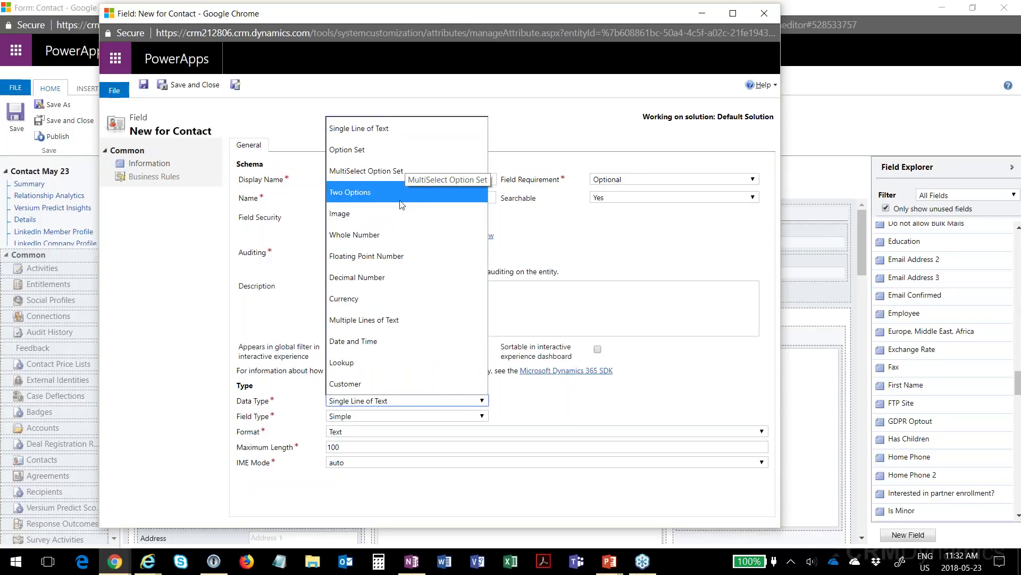
{"action": "left_click", "coordinate": [351, 192]}
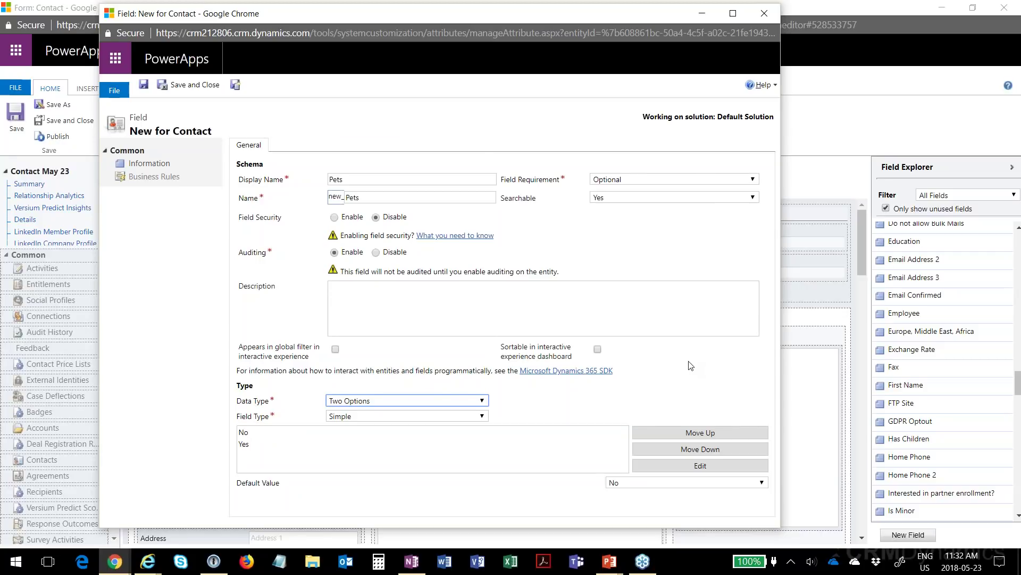
{"action": "left_click", "coordinate": [186, 90]}
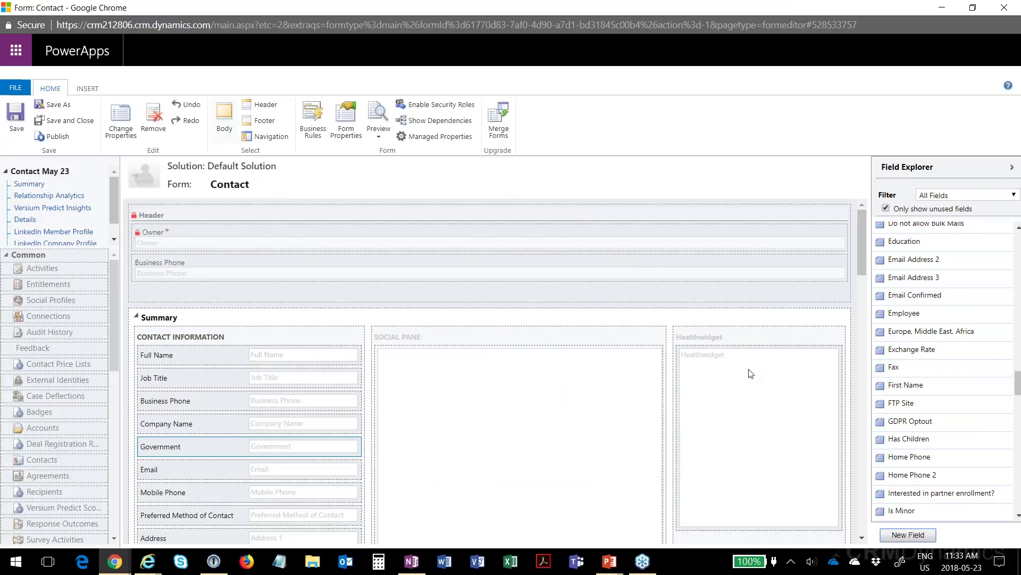
- Look for the Pets field among the unused fields, and start reloading the form editor but cancel to keep the unsaved changes
{"action": "scroll", "coordinate": [922, 406], "scroll_direction": "down", "scroll_amount": 8}
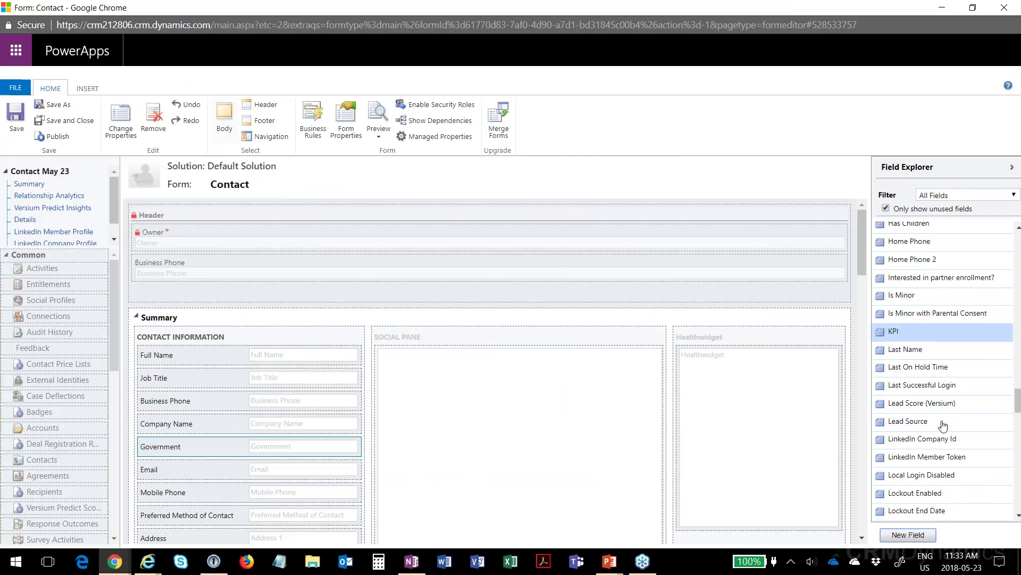
{"action": "scroll", "coordinate": [941, 422], "scroll_direction": "down", "scroll_amount": 6}
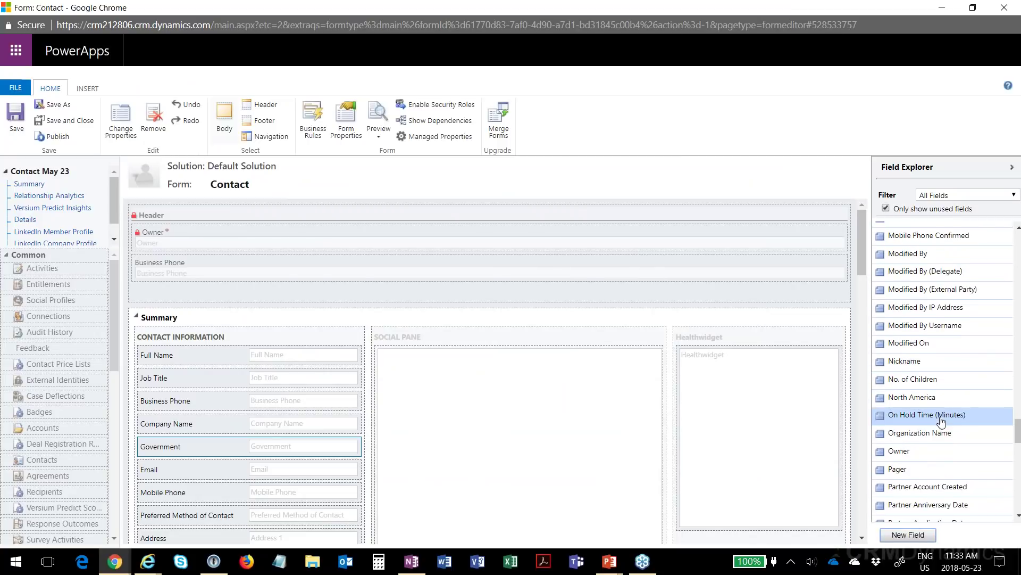
{"action": "scroll", "coordinate": [941, 420], "scroll_direction": "down", "scroll_amount": 3}
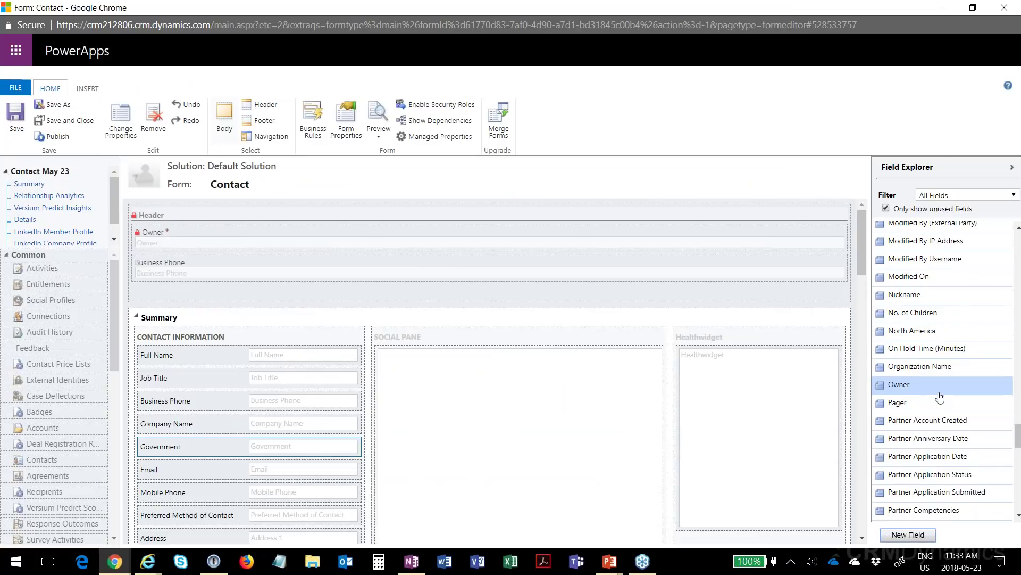
{"action": "scroll", "coordinate": [940, 399], "scroll_direction": "down", "scroll_amount": 5}
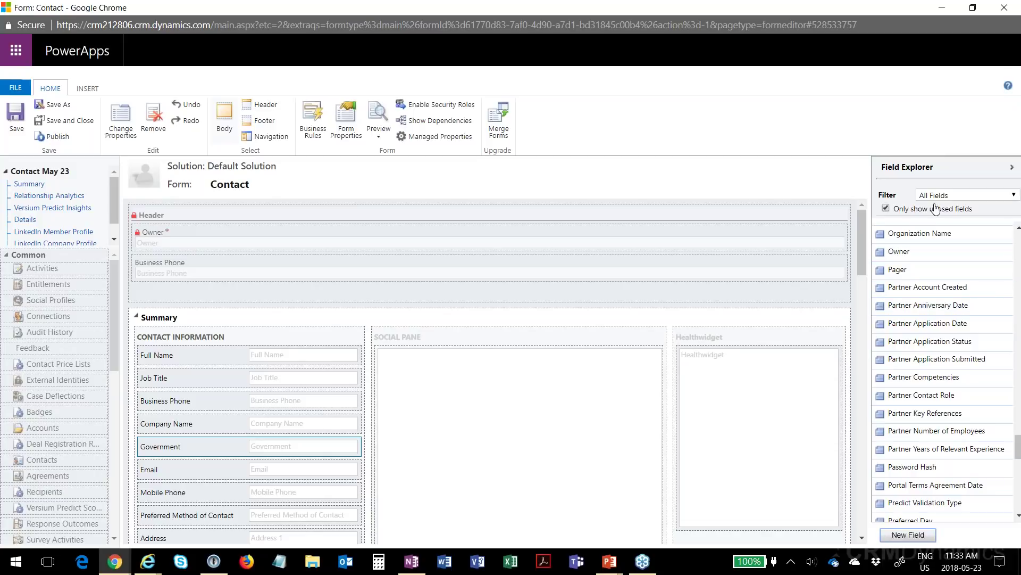
{"action": "left_click", "coordinate": [635, 27]}
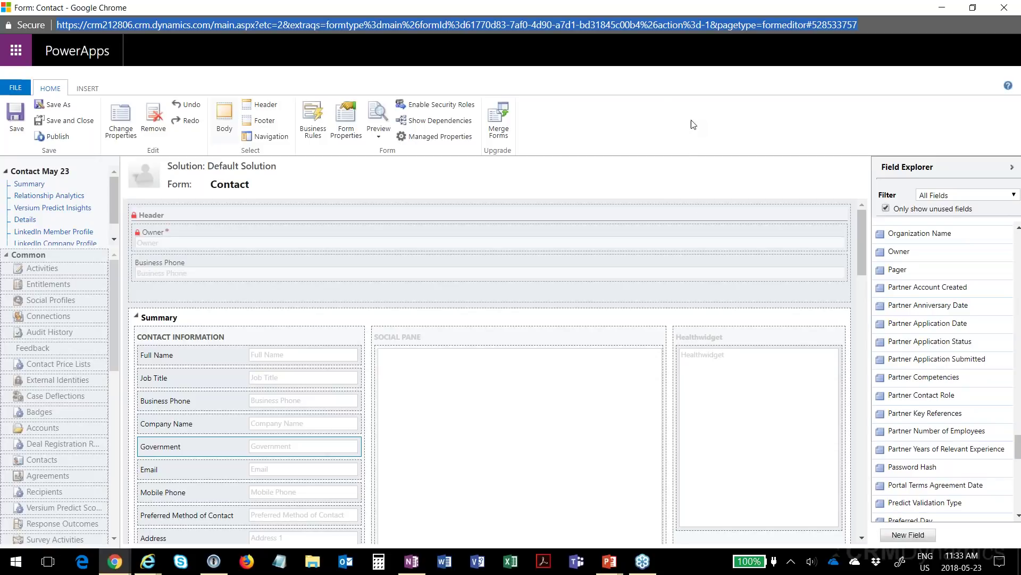
{"action": "key", "text": "Return"}
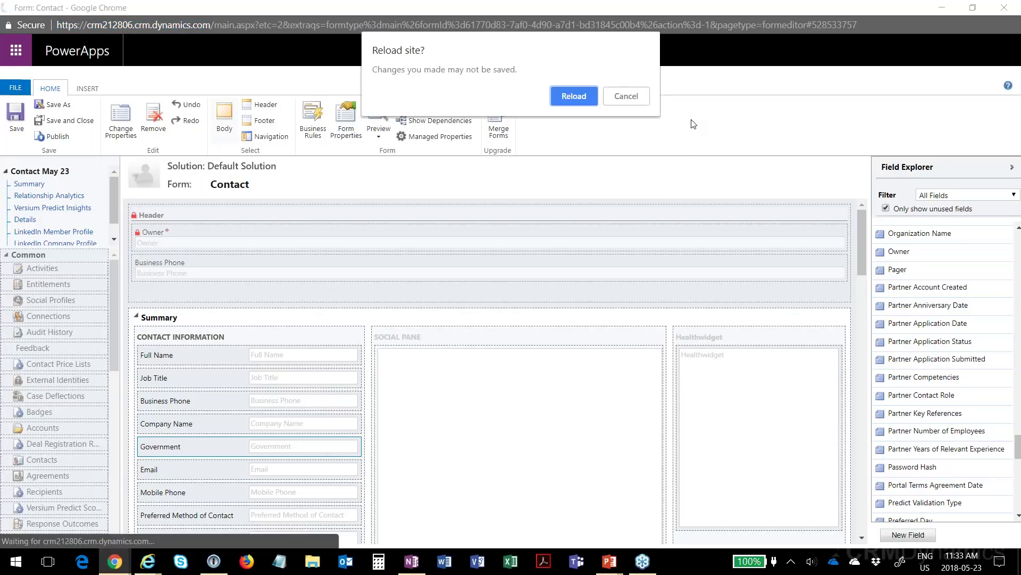
{"action": "left_click", "coordinate": [626, 96]}
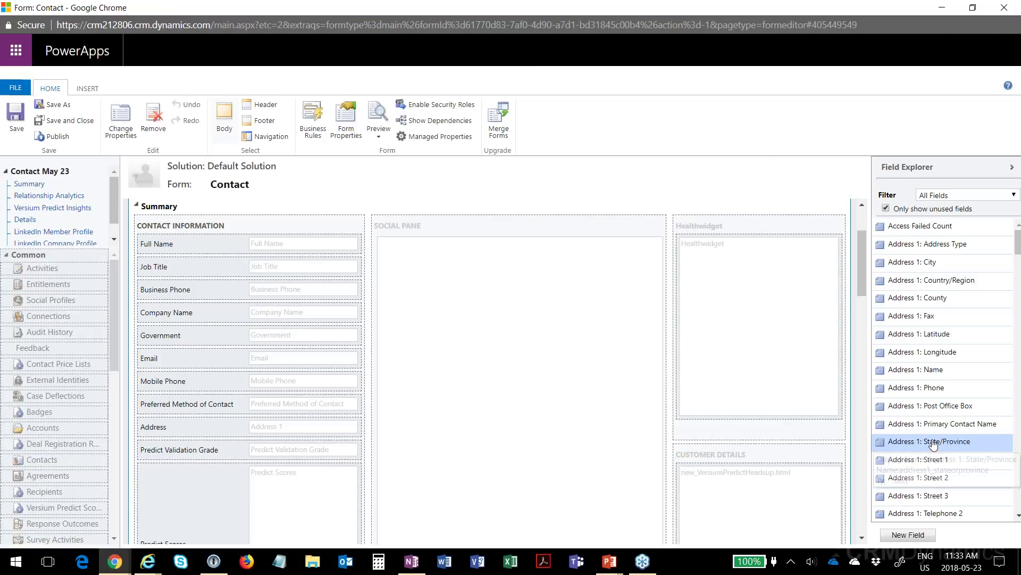
- Add the unused Pets field to the Contact Information section, between Address and Predict Validation Grade
{"action": "scroll", "coordinate": [937, 410], "scroll_direction": "down", "scroll_amount": 3}
{"action": "scroll", "coordinate": [938, 412], "scroll_direction": "down", "scroll_amount": 12}
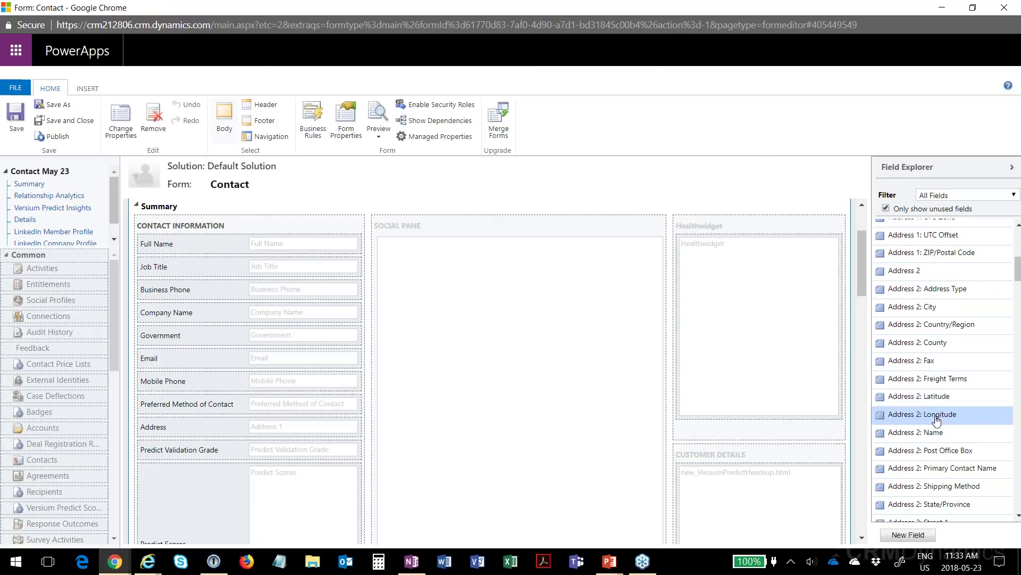
{"action": "scroll", "coordinate": [941, 425], "scroll_direction": "down", "scroll_amount": 5}
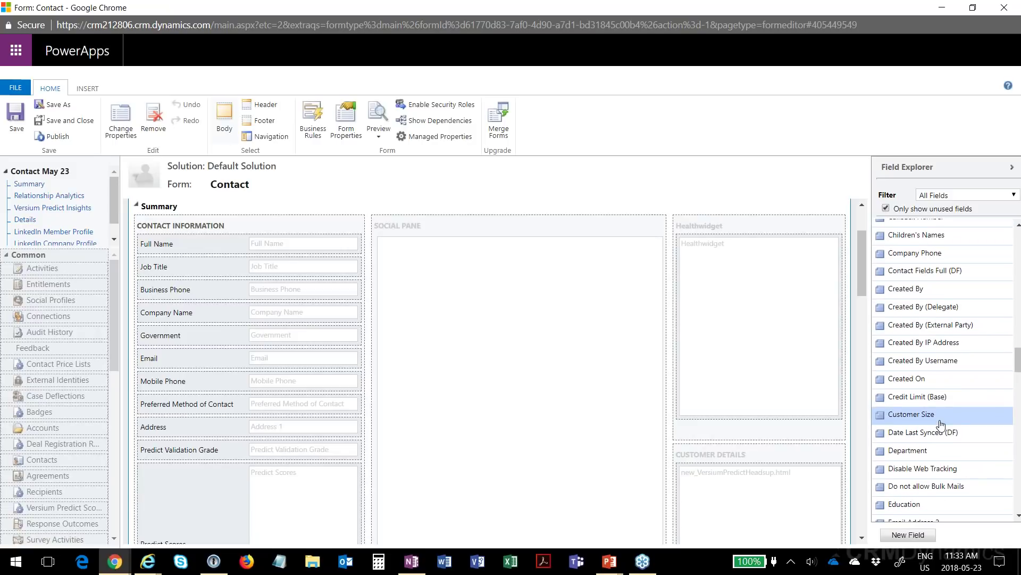
{"action": "scroll", "coordinate": [940, 425], "scroll_direction": "down", "scroll_amount": 4}
{"action": "scroll", "coordinate": [940, 426], "scroll_direction": "down", "scroll_amount": 7}
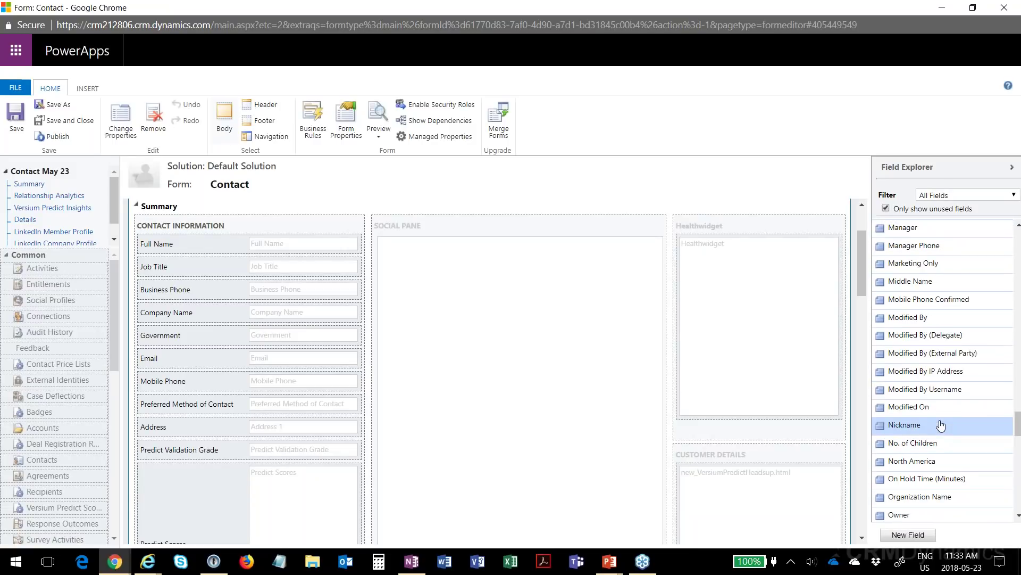
{"action": "scroll", "coordinate": [940, 425], "scroll_direction": "down", "scroll_amount": 2}
{"action": "scroll", "coordinate": [941, 425], "scroll_direction": "down", "scroll_amount": 2}
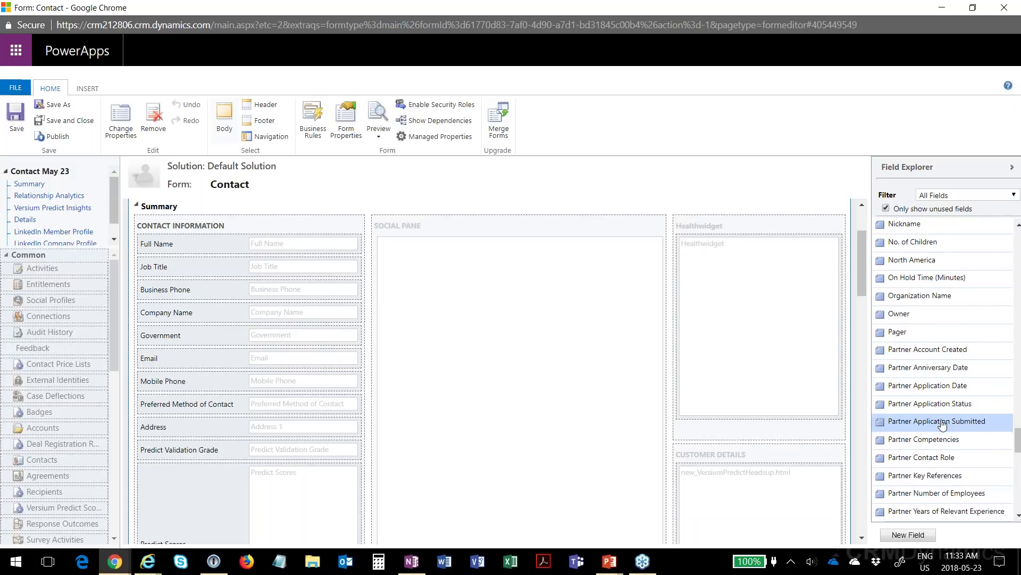
{"action": "scroll", "coordinate": [943, 424], "scroll_direction": "down", "scroll_amount": 2}
{"action": "left_click_drag", "start_coordinate": [905, 415], "coordinate": [217, 457]}
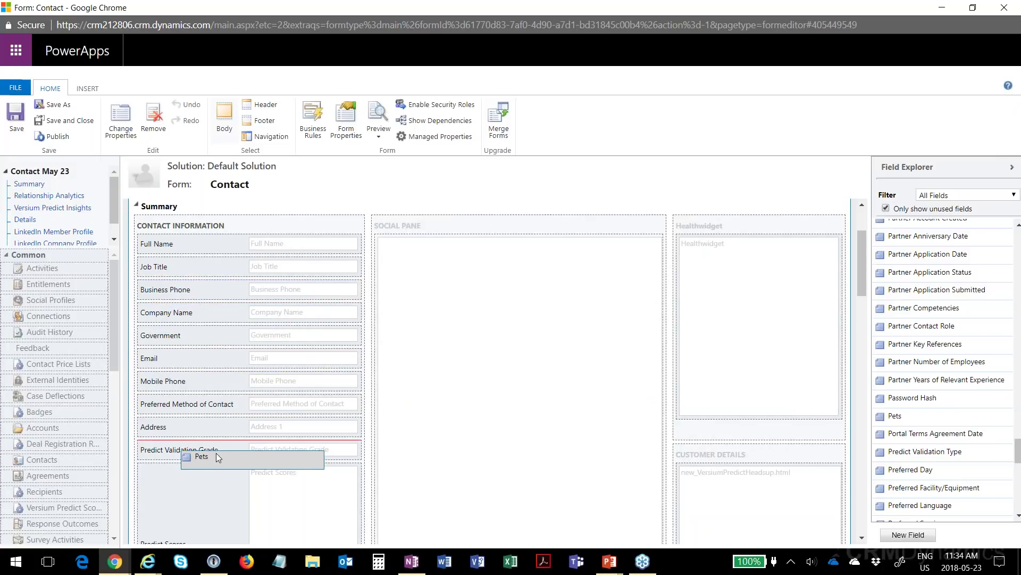
{"action": "left_click_drag", "start_coordinate": [215, 414], "coordinate": [177, 440]}
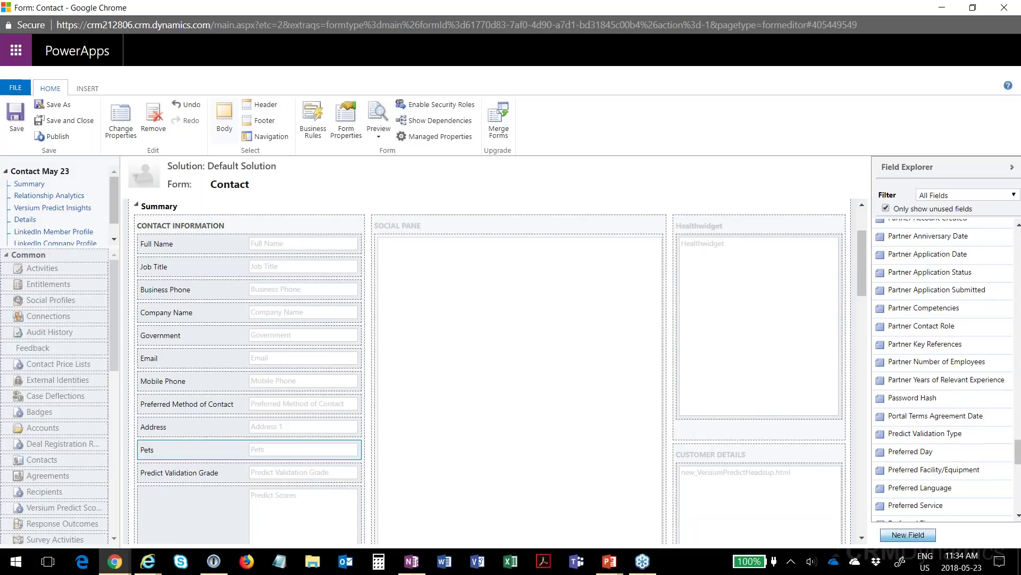
- Start a new Contact field with the display name Pet Name
{"action": "left_click", "coordinate": [905, 536]}
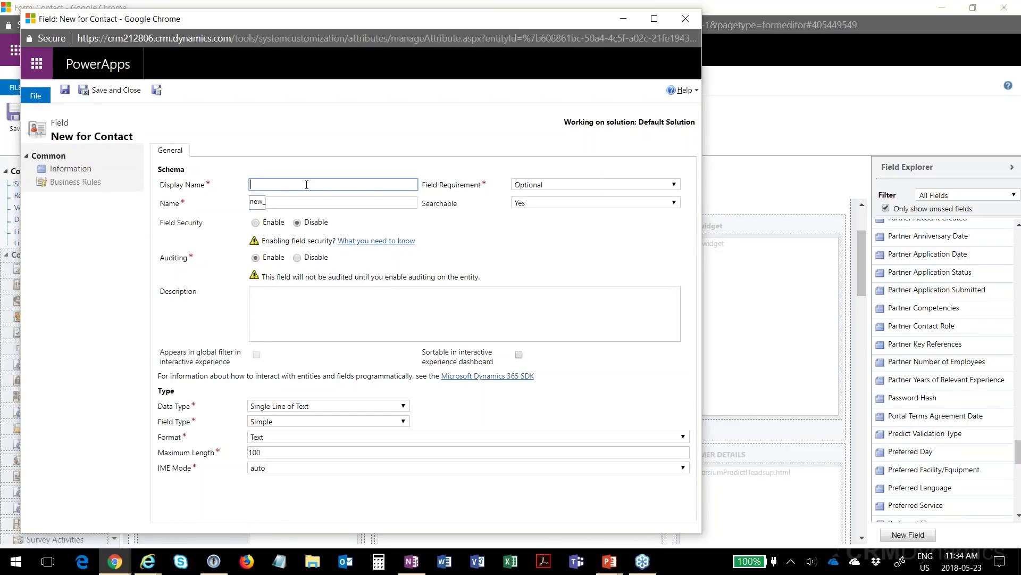
{"action": "type", "text": "et Name"}
{"action": "key", "text": "Tab"}
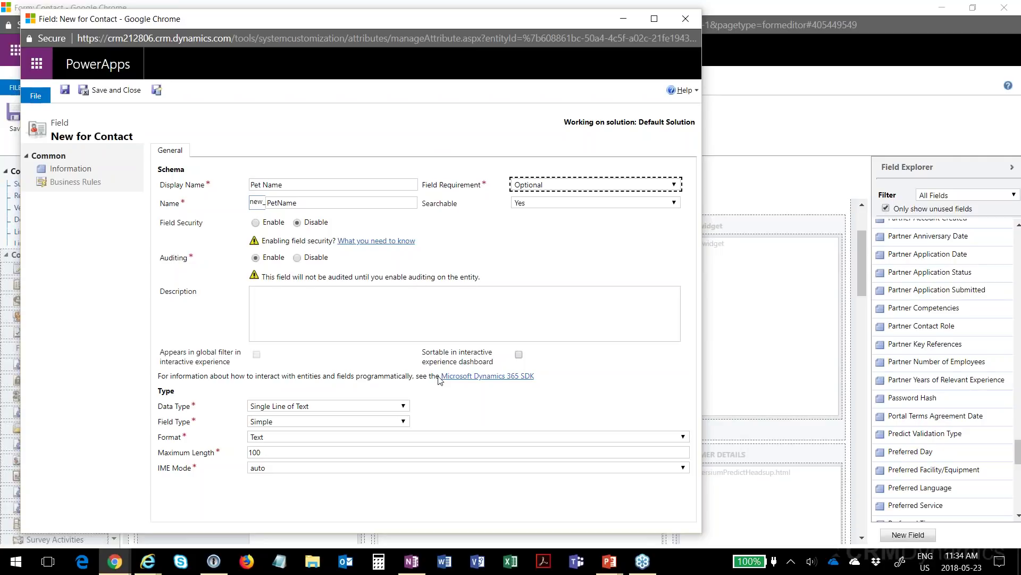
- Change the new field's display name to Pet Type and its schema name to PetType
{"action": "left_click", "coordinate": [315, 184]}
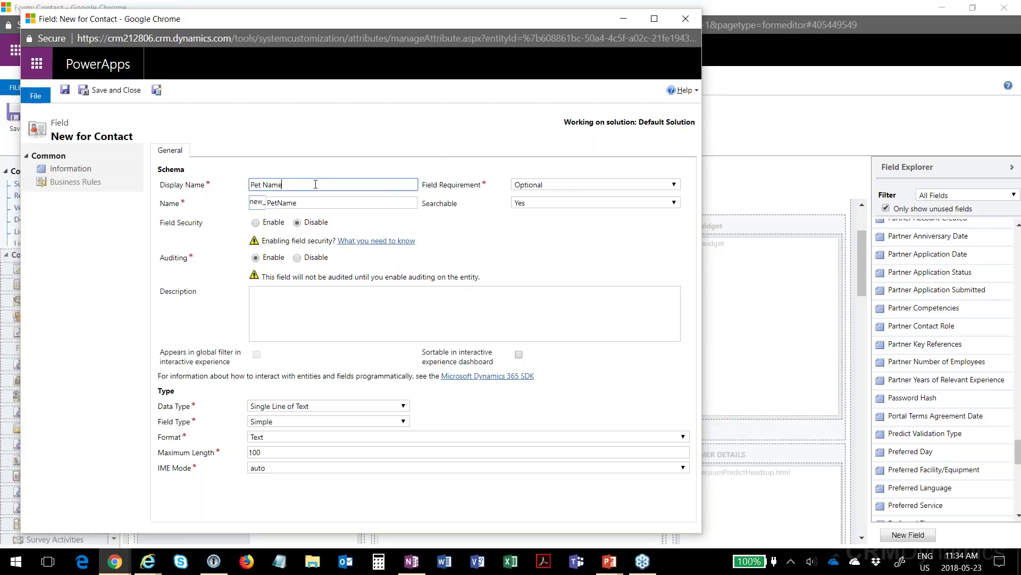
{"action": "key", "text": "BackSpace"}
{"action": "key", "text": "BackSpace"}
{"action": "key", "text": "BackSpace"}
{"action": "key", "text": "BackSpace"}
{"action": "type", "text": "Type"}
{"action": "key", "text": "Tab"}
{"action": "left_click", "coordinate": [320, 202]}
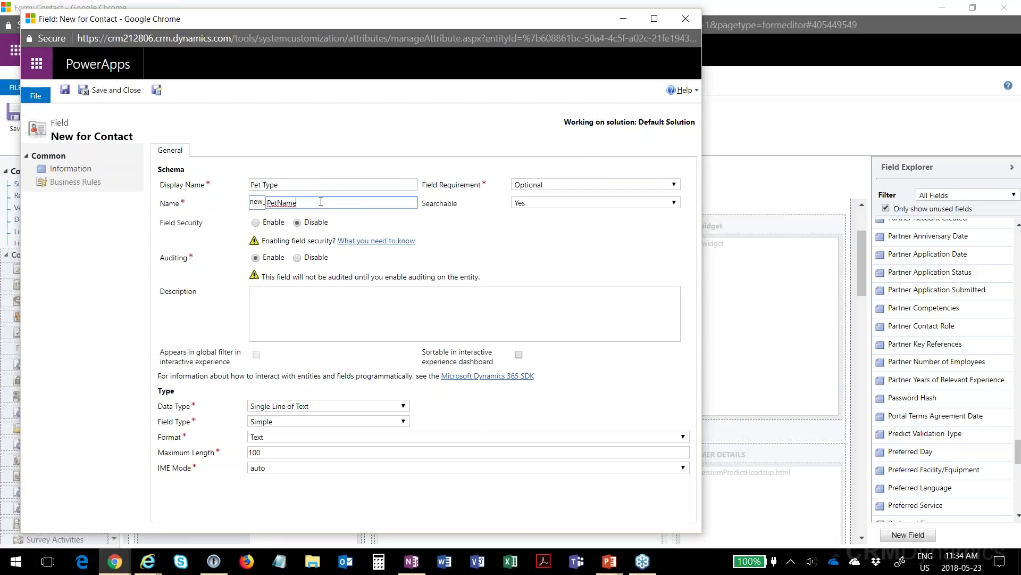
{"action": "key", "text": "BackSpace"}
{"action": "key", "text": "BackSpace"}
{"action": "key", "text": "BackSpace"}
{"action": "key", "text": "BackSpace"}
{"action": "type", "text": "Type"}
- Set the Pet Type field's data type to Option Set and choose to use an existing option set
{"action": "left_click", "coordinate": [403, 407]}
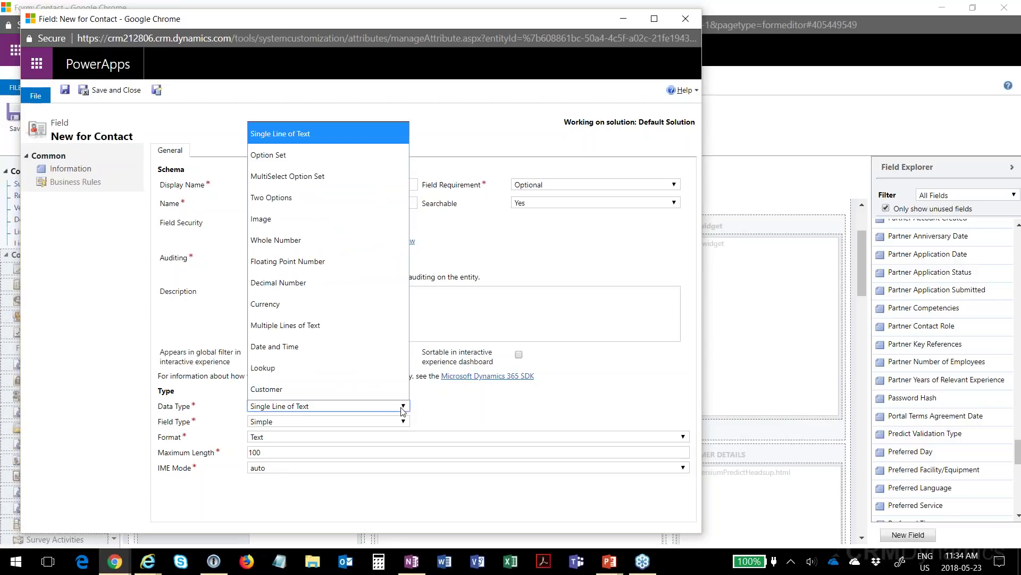
{"action": "left_click", "coordinate": [330, 156]}
{"action": "scroll", "coordinate": [473, 374], "scroll_direction": "down", "scroll_amount": 2}
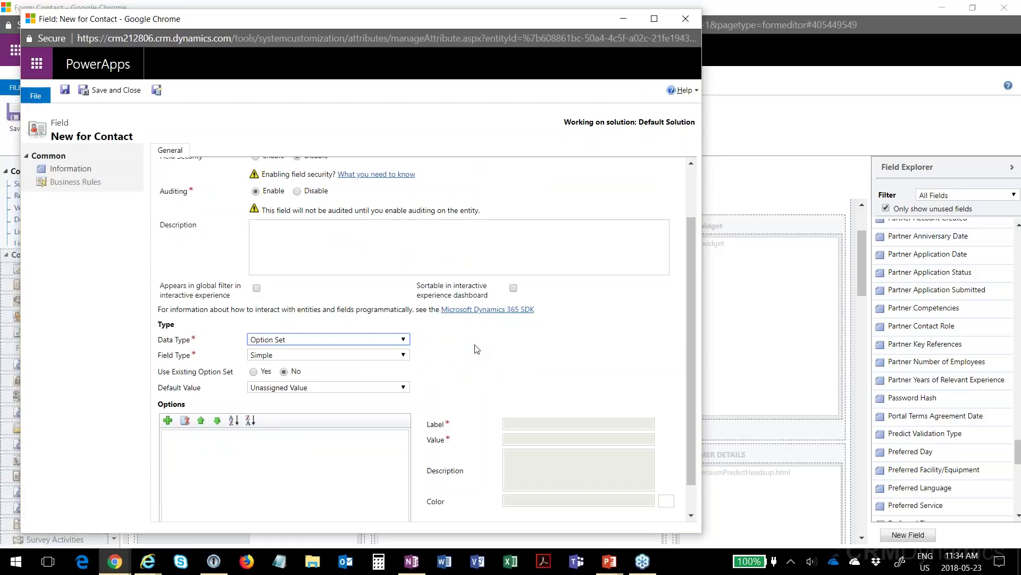
{"action": "scroll", "coordinate": [478, 349], "scroll_direction": "down", "scroll_amount": 1}
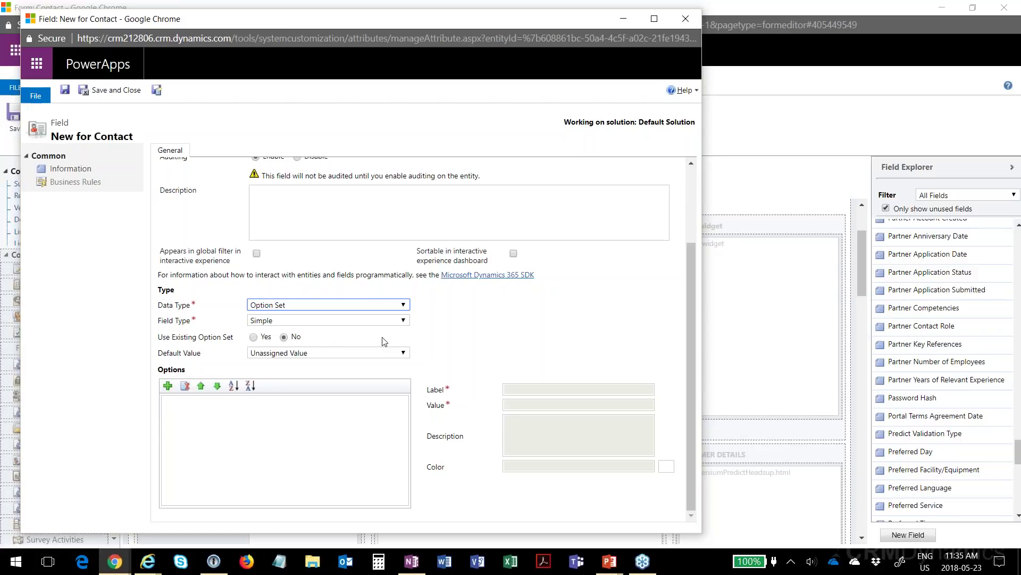
{"action": "scroll", "coordinate": [382, 338], "scroll_direction": "up", "scroll_amount": 1}
{"action": "scroll", "coordinate": [382, 337], "scroll_direction": "up", "scroll_amount": 1}
{"action": "scroll", "coordinate": [319, 340], "scroll_direction": "down", "scroll_amount": 2}
{"action": "left_click", "coordinate": [255, 340]}
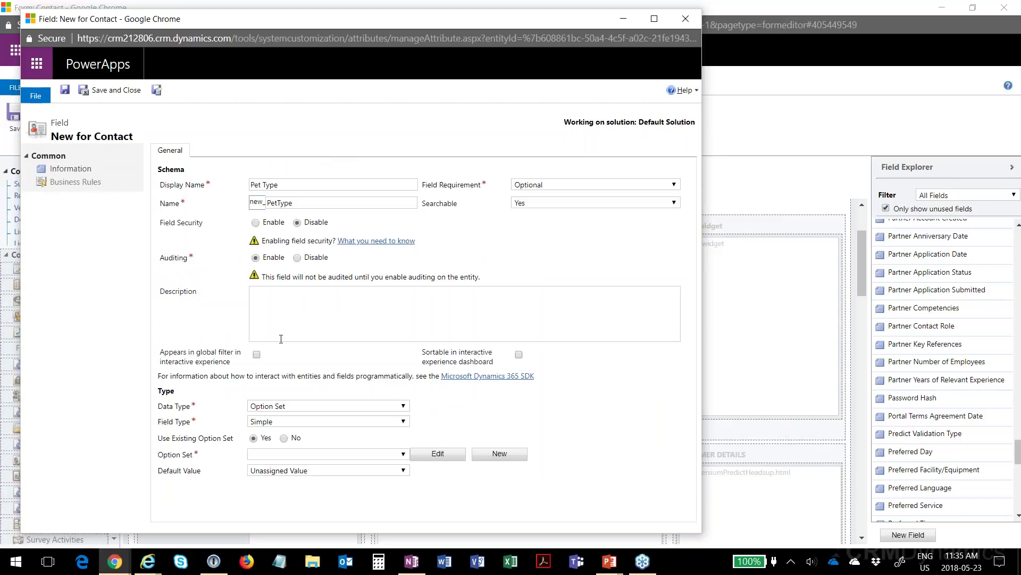
- Start a new global option set for the field with the display name Pet Type
{"action": "left_click", "coordinate": [499, 455]}
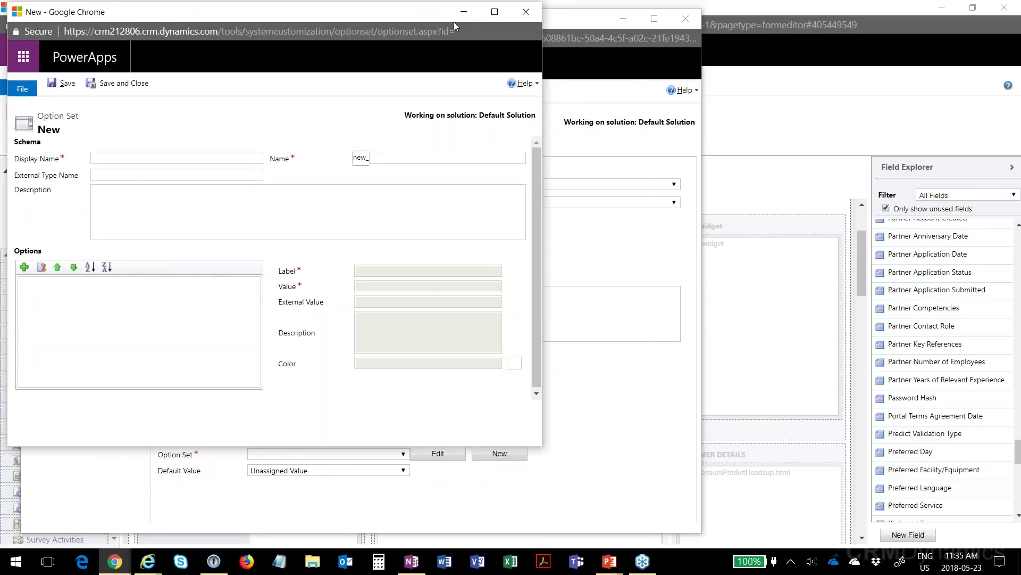
{"action": "type", "text": "Pet Typ"}
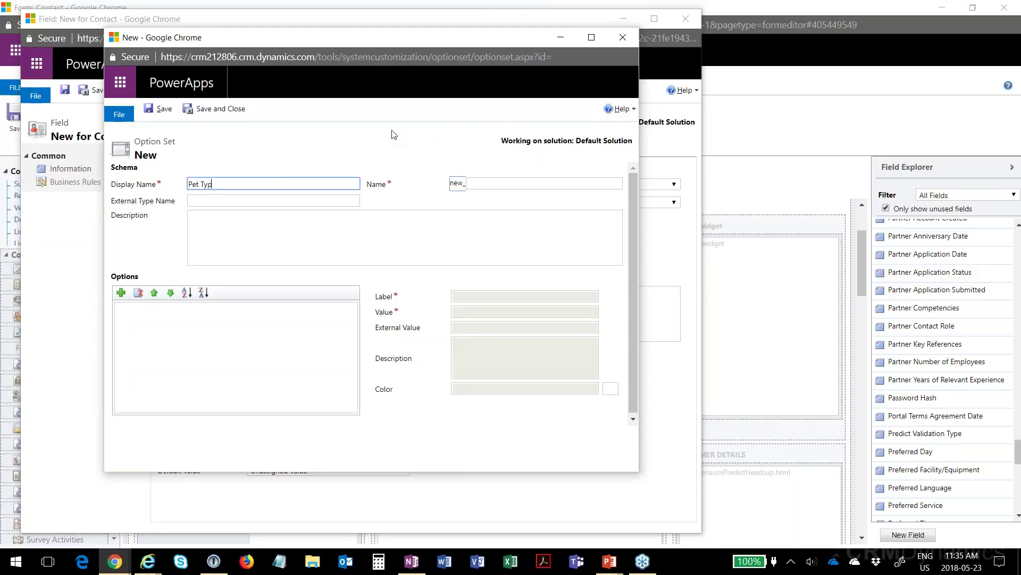
{"action": "type", "text": "e"}
{"action": "key", "text": "Tab"}
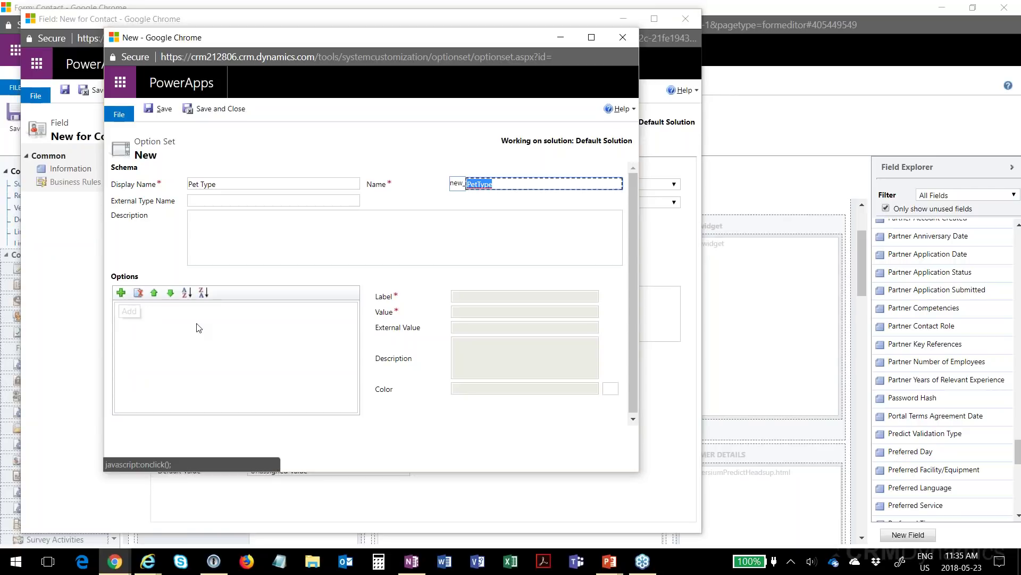
- Add the options Dog, Cat and Bird to the Pet Type option set
{"action": "left_click", "coordinate": [120, 292]}
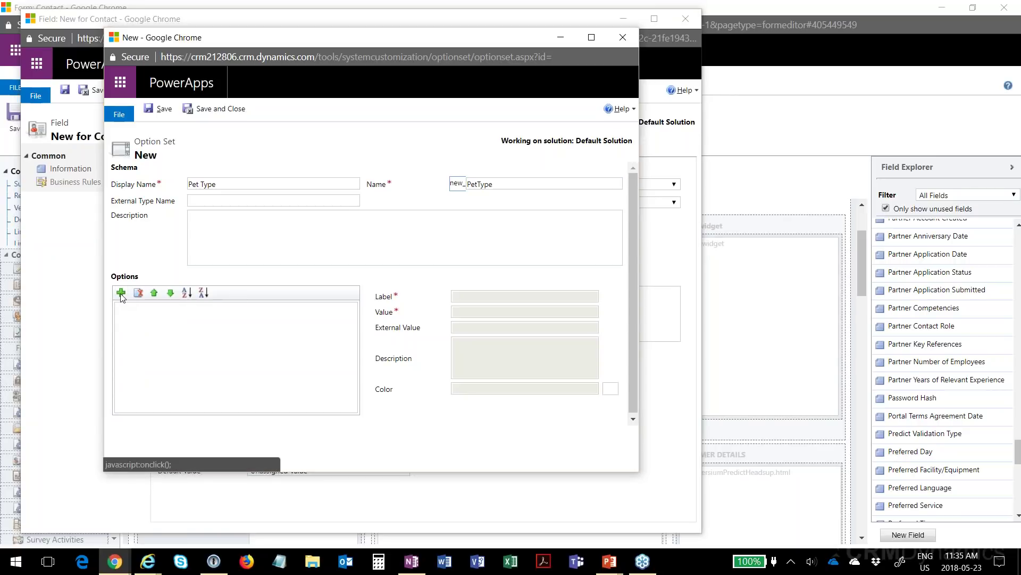
{"action": "left_click", "coordinate": [394, 298]}
{"action": "type", "text": "Dog"}
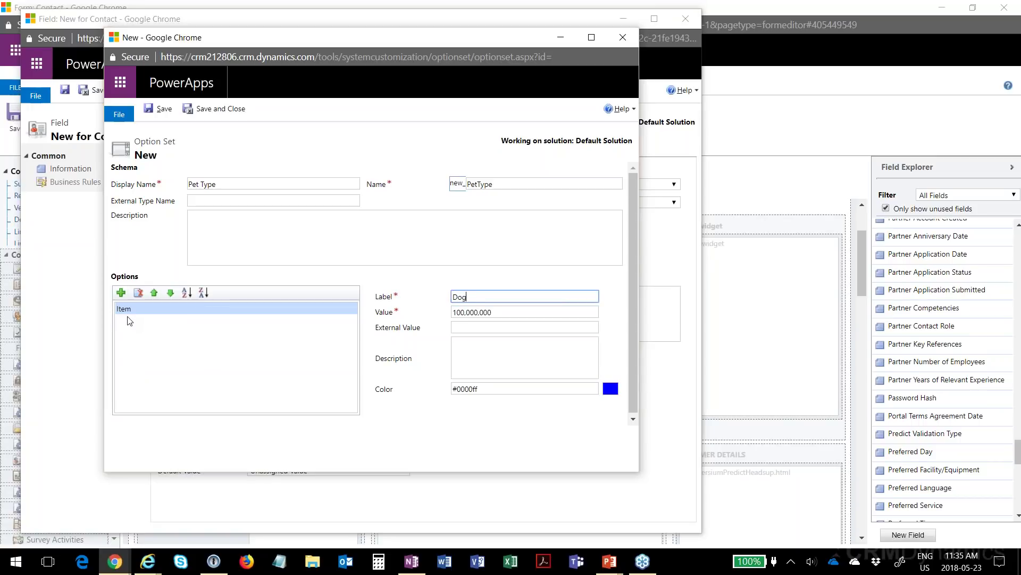
{"action": "left_click", "coordinate": [121, 293]}
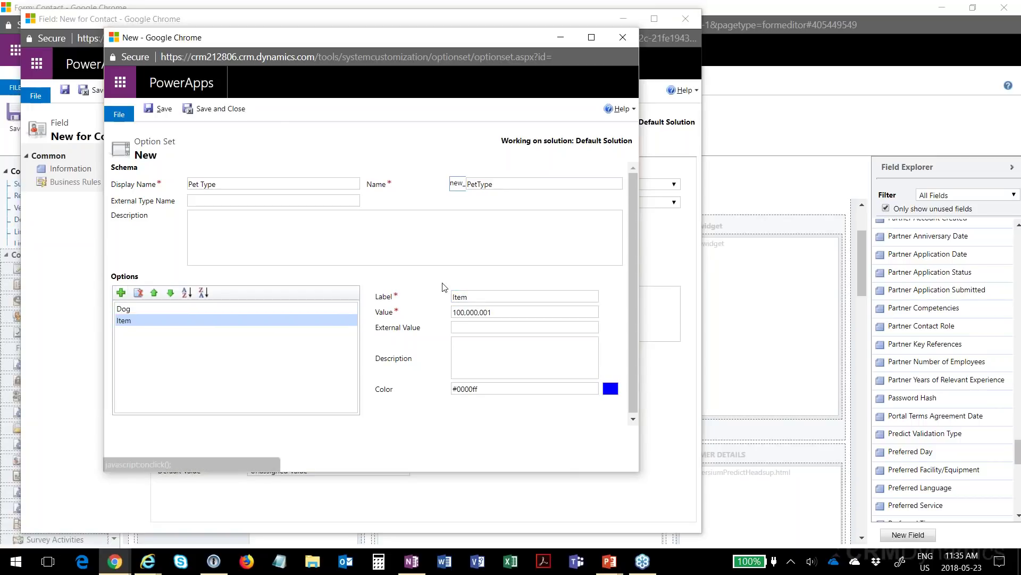
{"action": "left_click", "coordinate": [458, 297]}
{"action": "type", "text": "Cat"}
{"action": "left_click", "coordinate": [122, 293]}
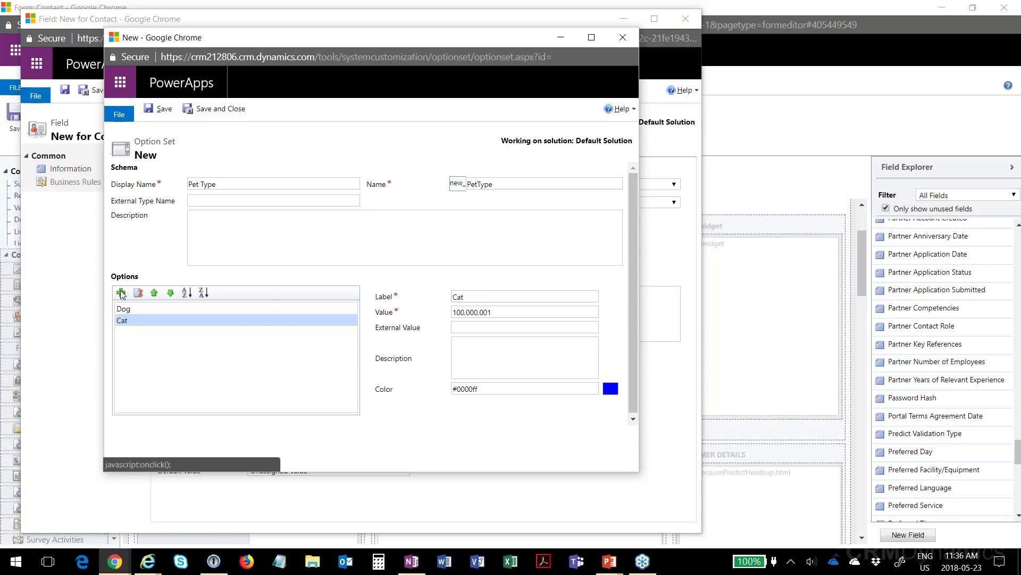
{"action": "left_click", "coordinate": [466, 296]}
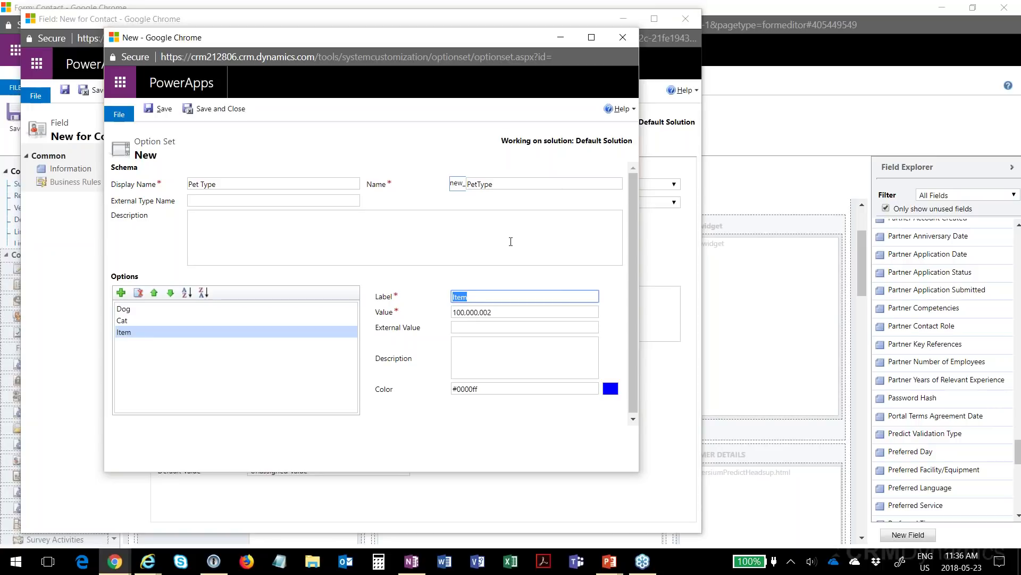
{"action": "type", "text": "B"}
{"action": "type", "text": "irg"}
{"action": "left_click", "coordinate": [259, 381]}
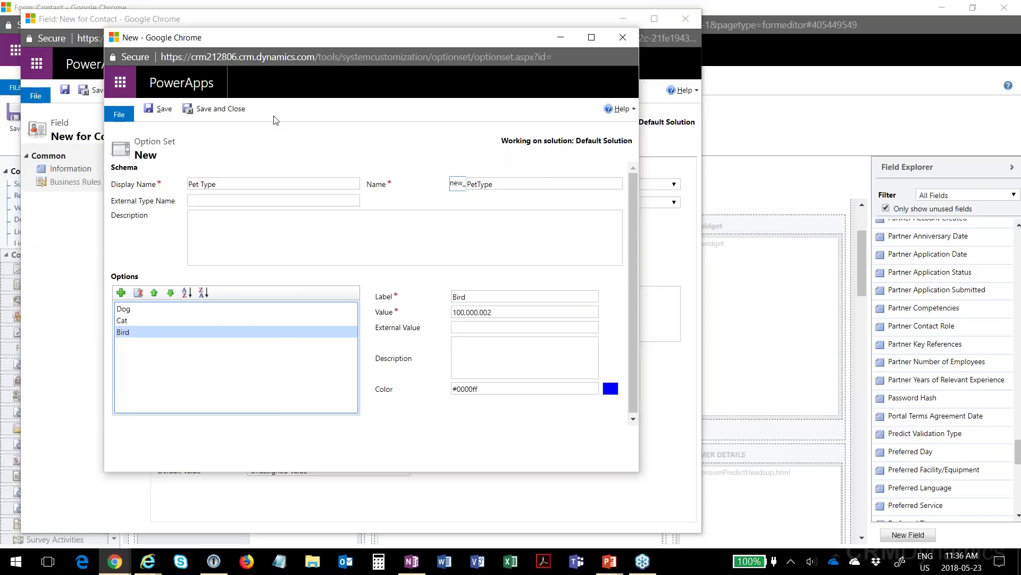
- Save and close the Pet Type option set, and save and close the Pet Type field that uses it
{"action": "left_click_drag", "start_coordinate": [382, 41], "coordinate": [408, 47]}
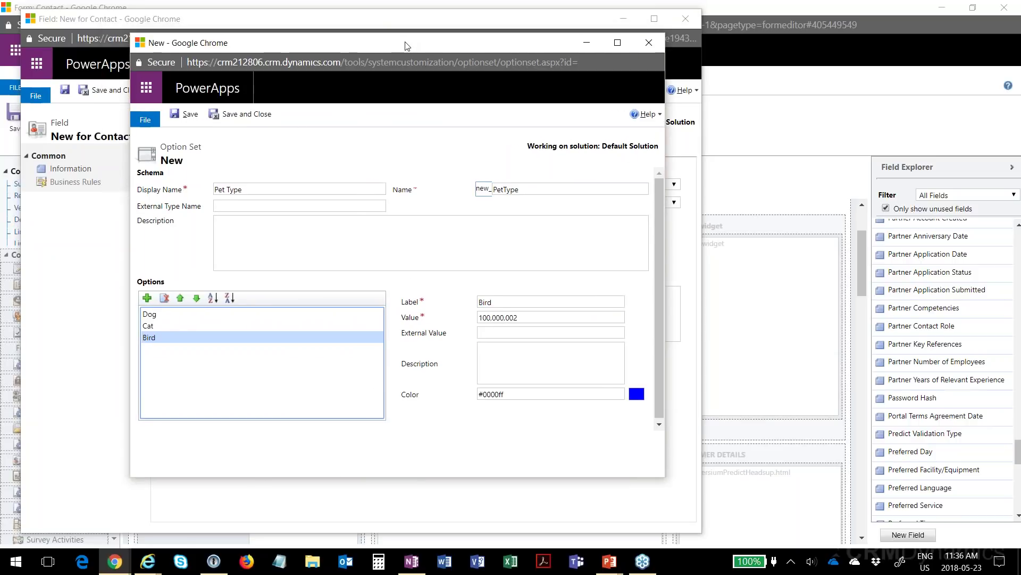
{"action": "left_click", "coordinate": [250, 115]}
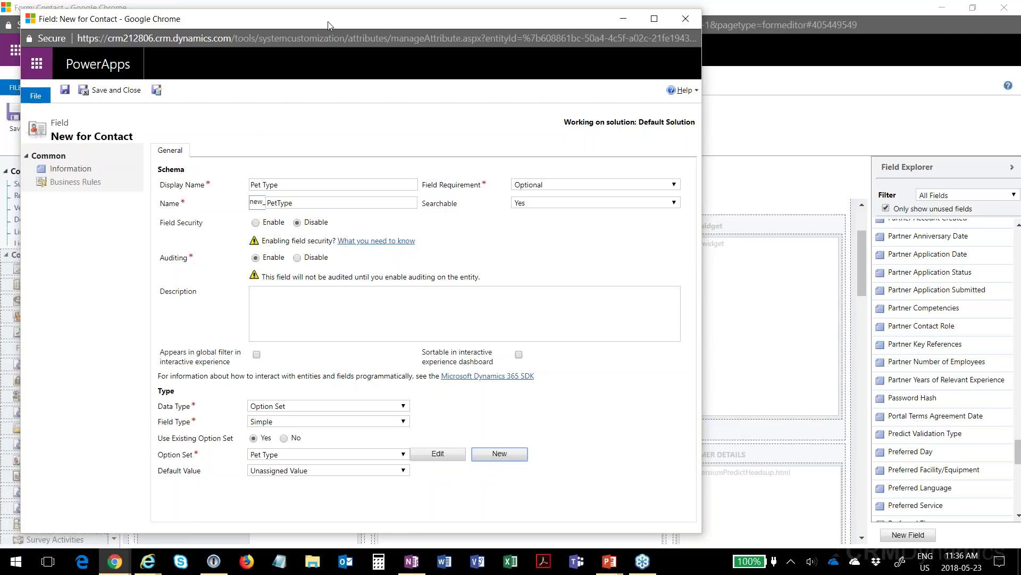
{"action": "left_click_drag", "start_coordinate": [328, 25], "coordinate": [353, 20]}
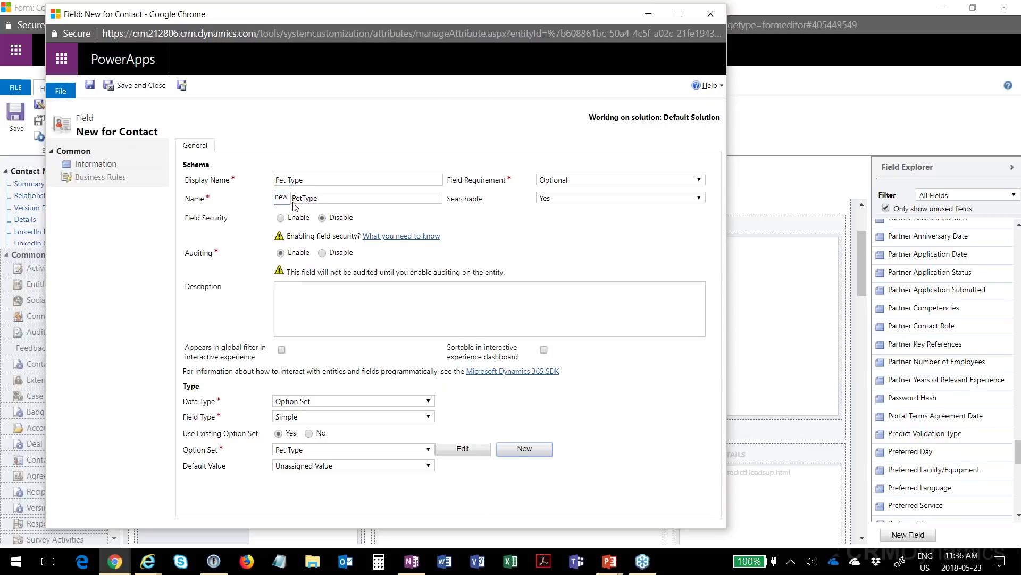
{"action": "left_click", "coordinate": [146, 89]}
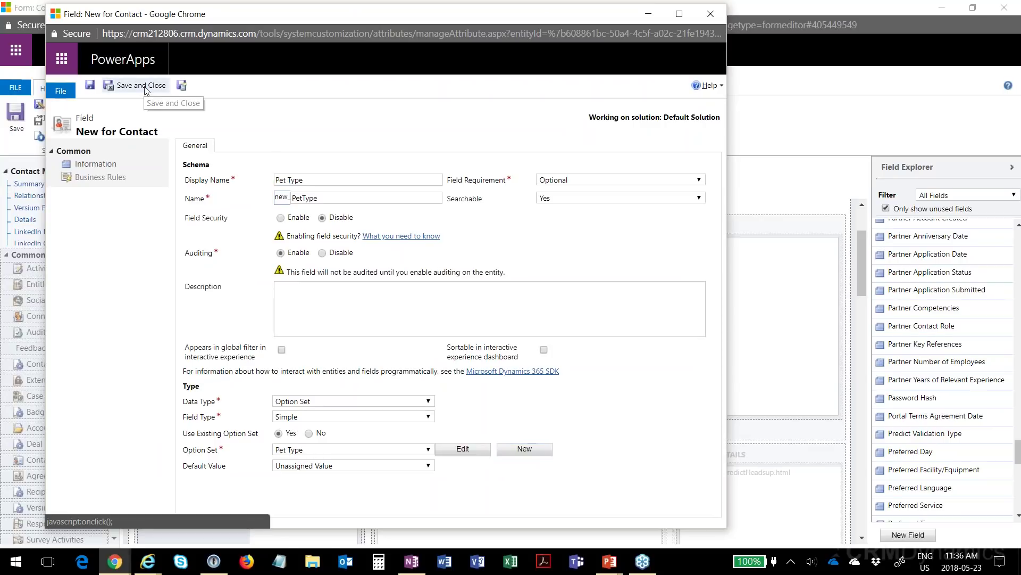
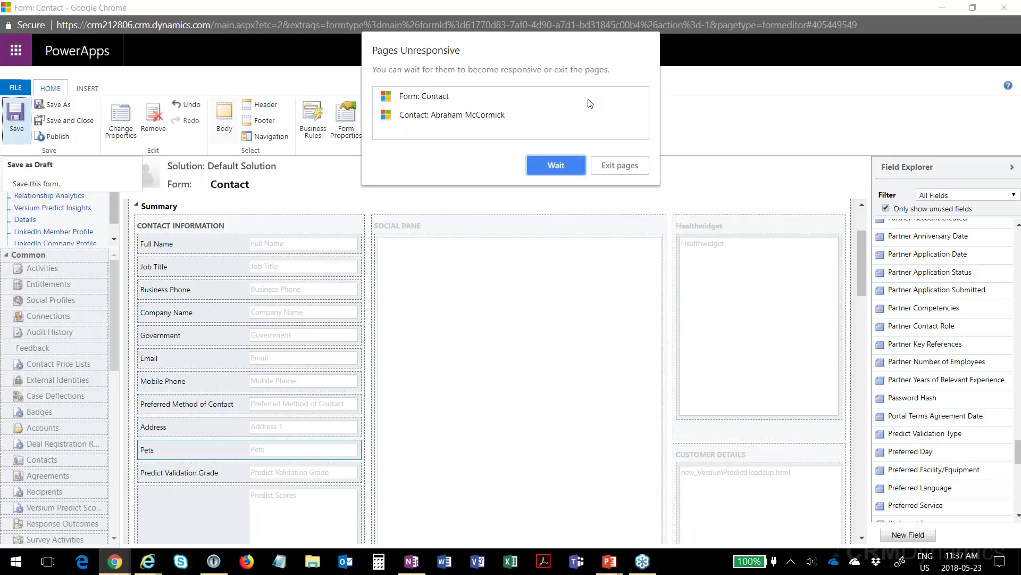
- Publish the Contact form customizations, choosing to wait whenever the pages are reported as unresponsive
{"action": "left_click", "coordinate": [554, 165]}
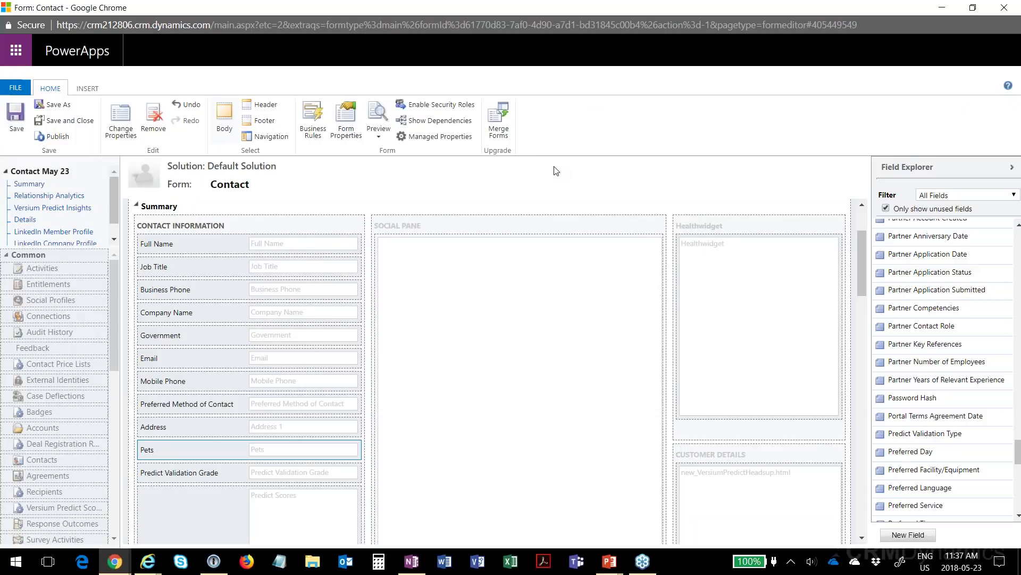
{"action": "left_click", "coordinate": [59, 137]}
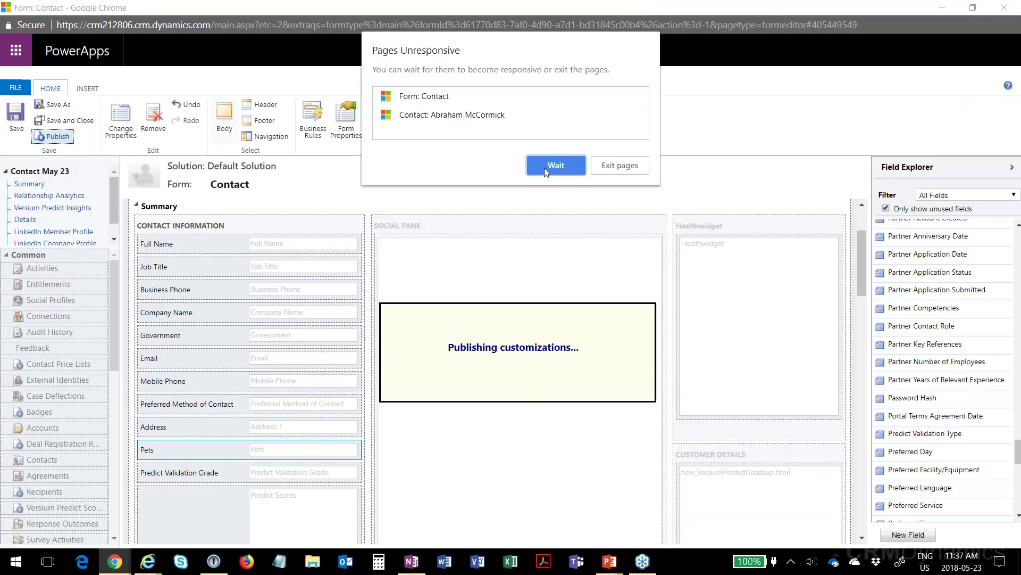
{"action": "left_click", "coordinate": [556, 166]}
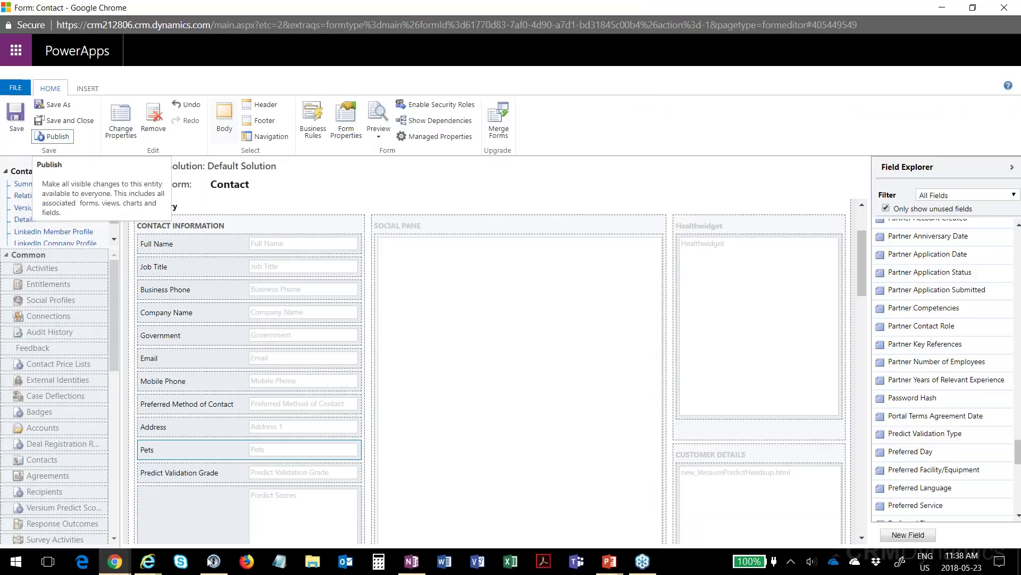
- Switch to the open contact record and set its Pets field to No
{"action": "left_click", "coordinate": [122, 569]}
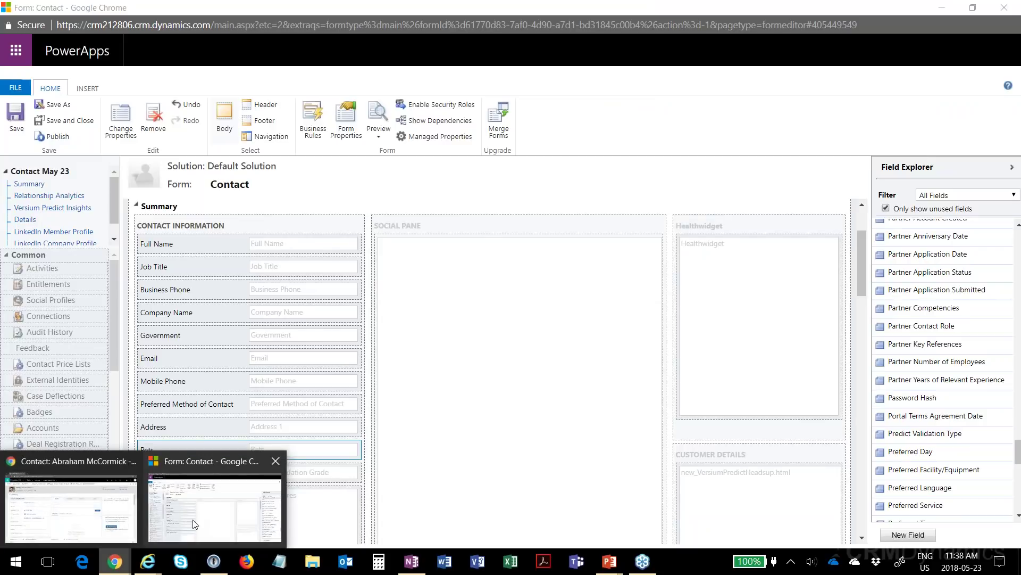
{"action": "left_click", "coordinate": [76, 518]}
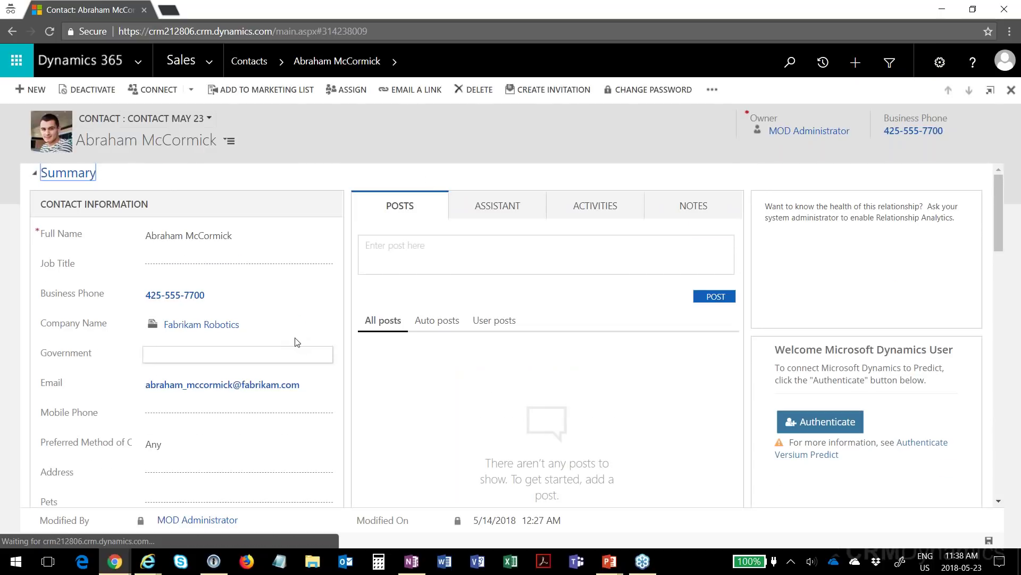
{"action": "scroll", "coordinate": [297, 342], "scroll_direction": "down", "scroll_amount": 1}
{"action": "scroll", "coordinate": [297, 342], "scroll_direction": "down", "scroll_amount": 1}
{"action": "left_click", "coordinate": [190, 372]}
{"action": "type", "text": "No"}
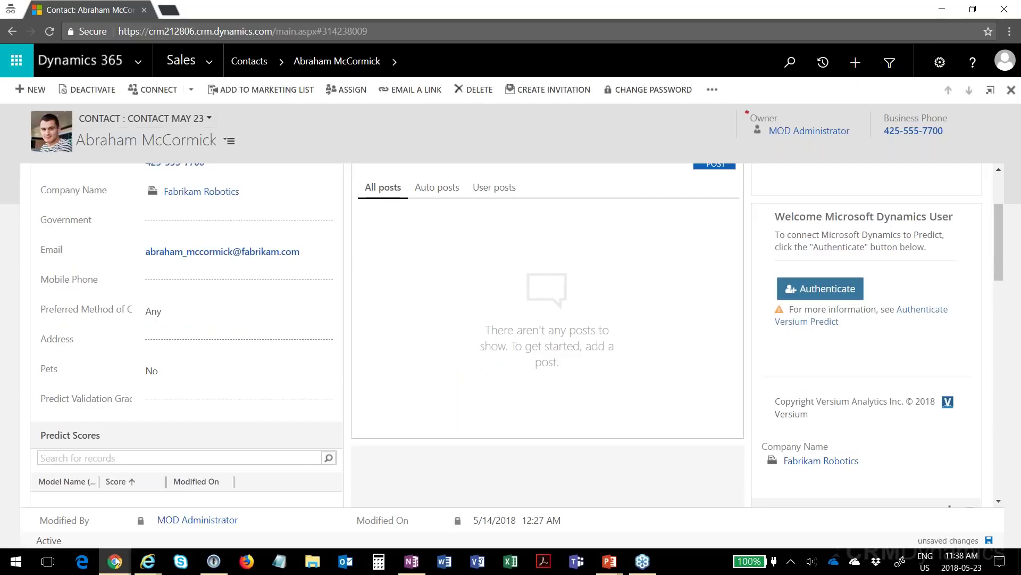
{"action": "mouse_move", "coordinate": [116, 566]}
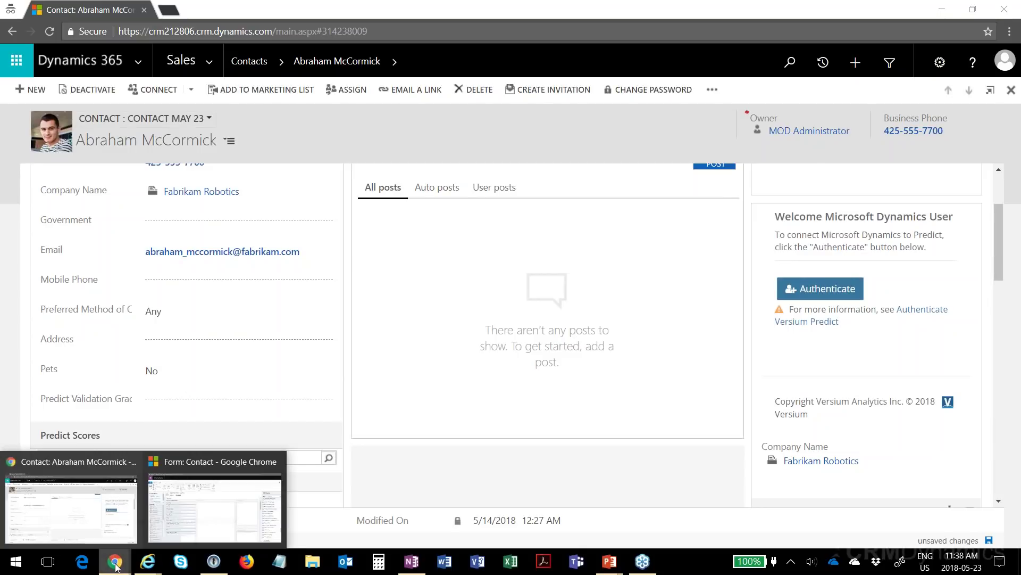
- In the Contact form editor, add the unused Pet Type field directly below Pets and save the form
{"action": "left_click", "coordinate": [187, 502]}
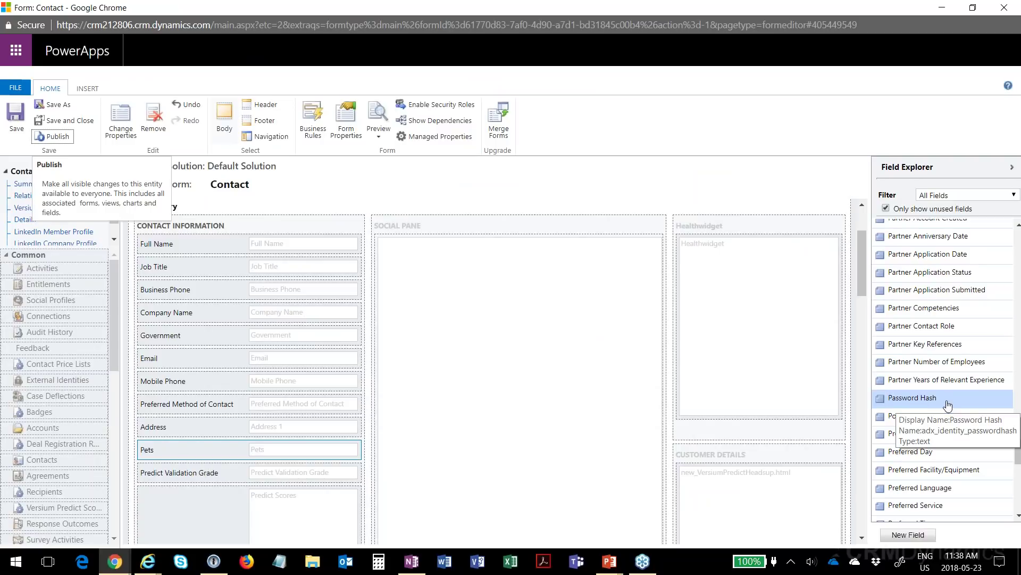
{"action": "scroll", "coordinate": [945, 404], "scroll_direction": "down", "scroll_amount": 2}
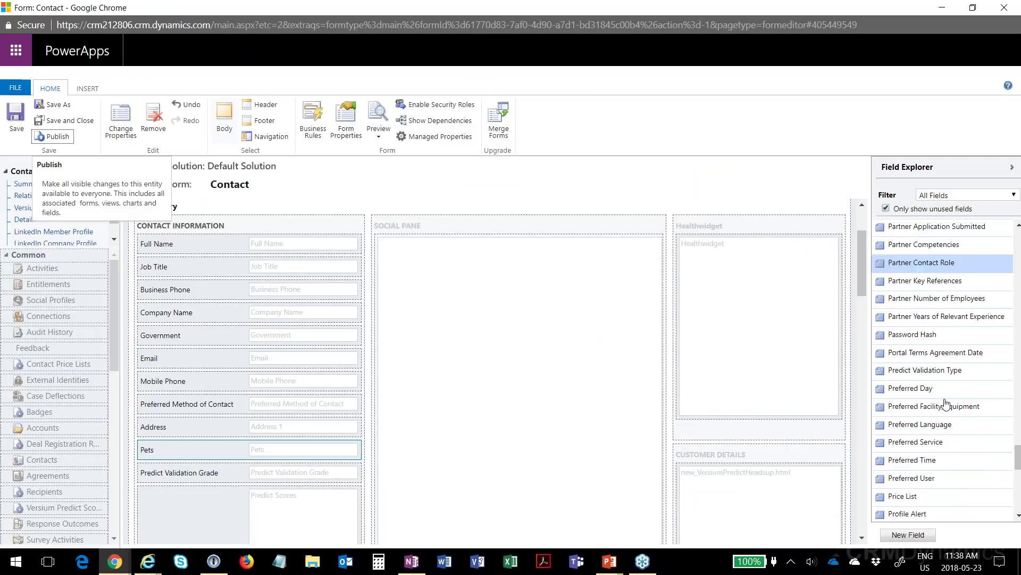
{"action": "scroll", "coordinate": [945, 404], "scroll_direction": "up", "scroll_amount": 2}
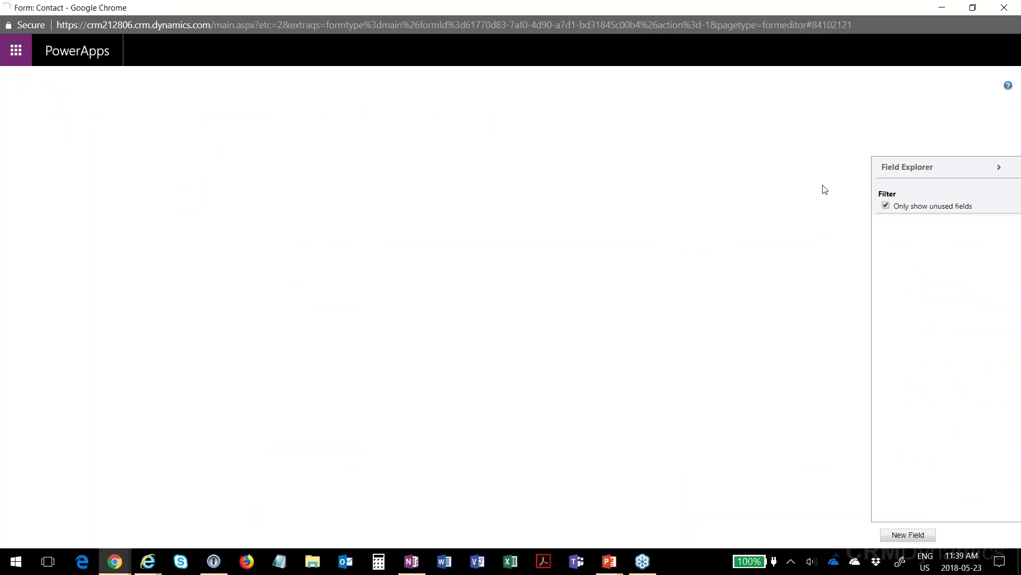
{"action": "scroll", "coordinate": [915, 421], "scroll_direction": "down", "scroll_amount": 10}
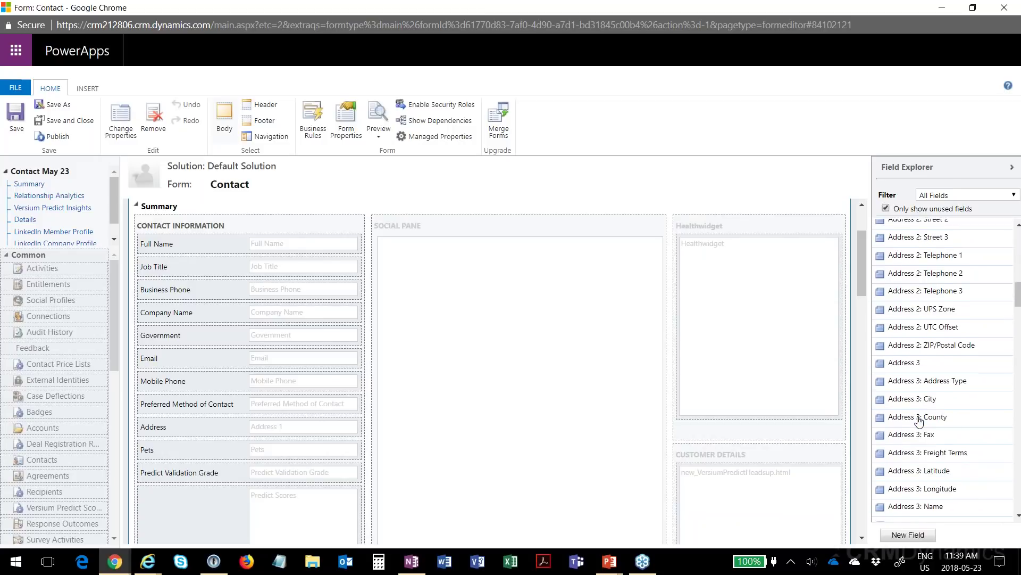
{"action": "scroll", "coordinate": [919, 420], "scroll_direction": "down", "scroll_amount": 20}
{"action": "scroll", "coordinate": [919, 420], "scroll_direction": "down", "scroll_amount": 10}
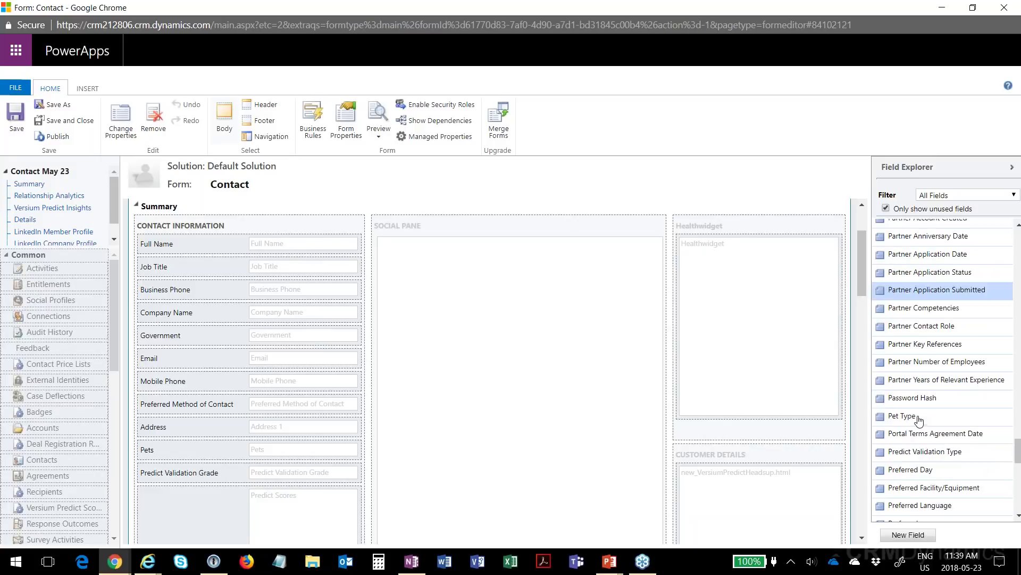
{"action": "scroll", "coordinate": [919, 421], "scroll_direction": "down", "scroll_amount": 2}
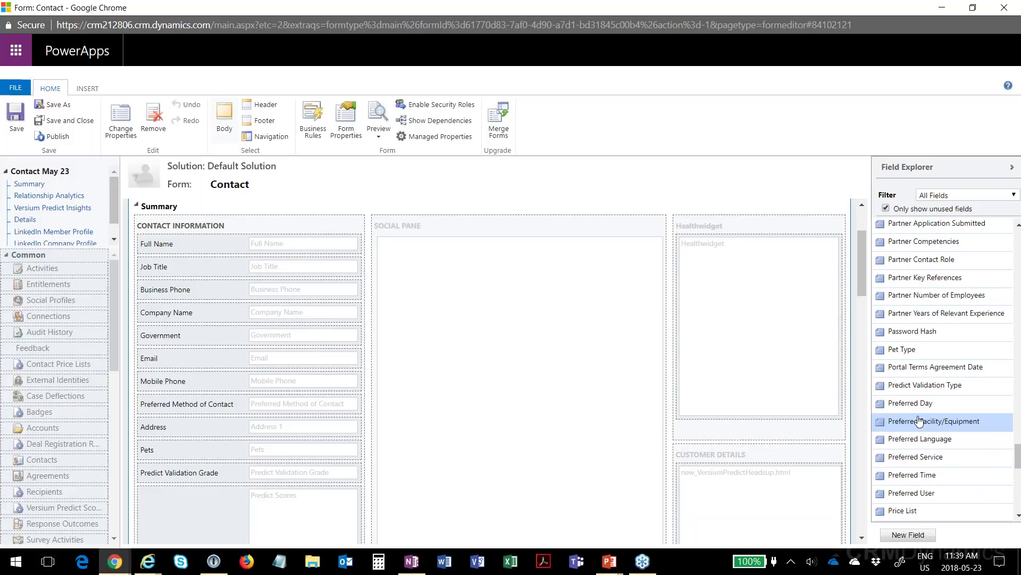
{"action": "left_click_drag", "start_coordinate": [905, 349], "coordinate": [223, 450]}
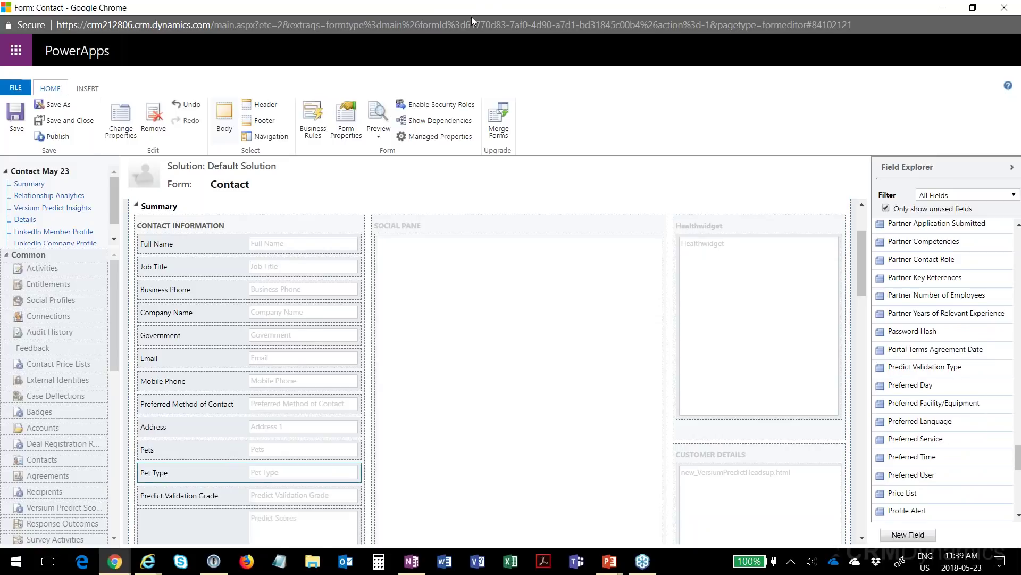
{"action": "left_click", "coordinate": [13, 122]}
- Create a new business rule from the form with the Pets field selected, and name its condition Pets
{"action": "left_click", "coordinate": [222, 450]}
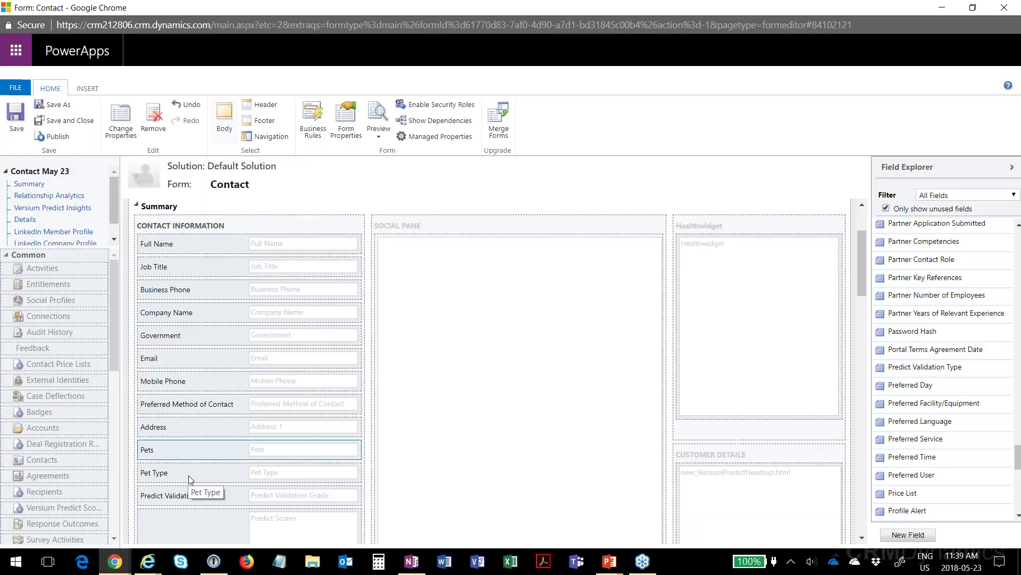
{"action": "left_click", "coordinate": [318, 131]}
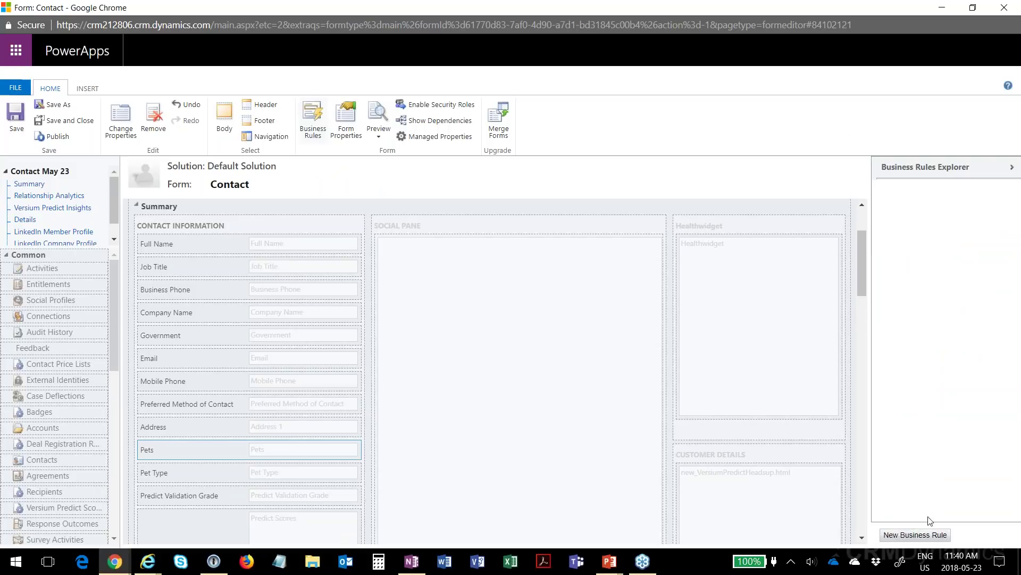
{"action": "left_click", "coordinate": [908, 534]}
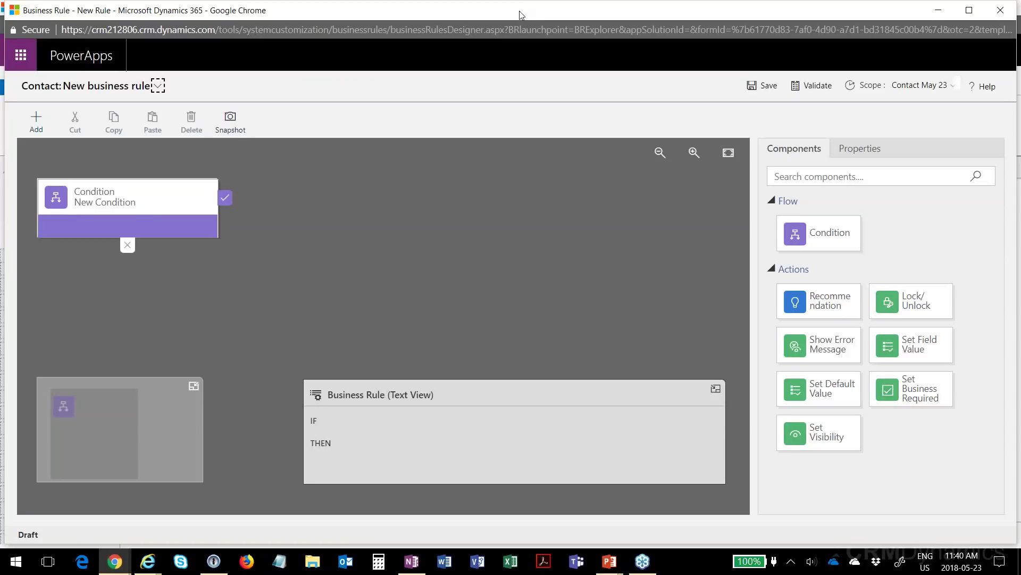
{"action": "left_click", "coordinate": [131, 200]}
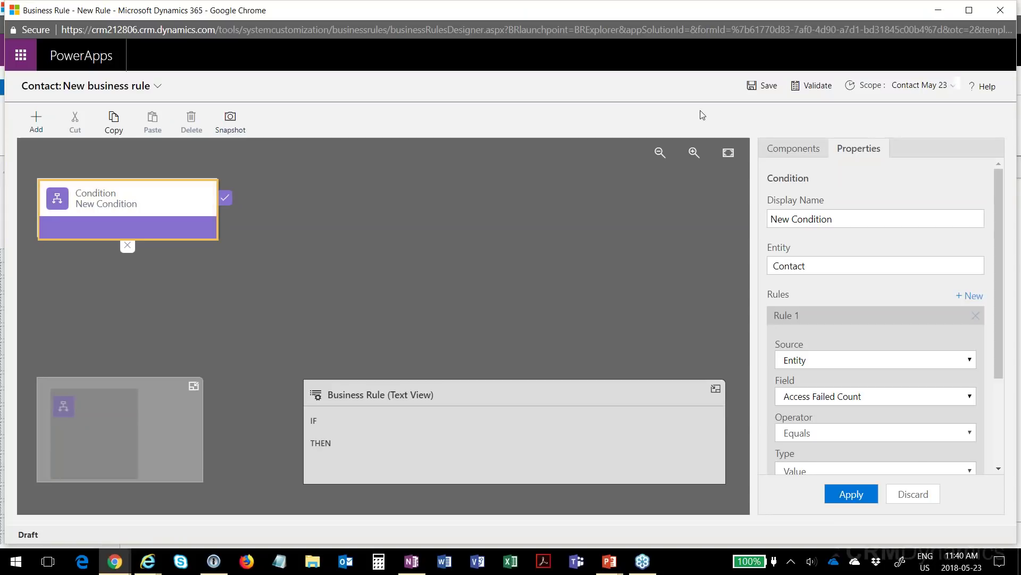
{"action": "left_click", "coordinate": [853, 219]}
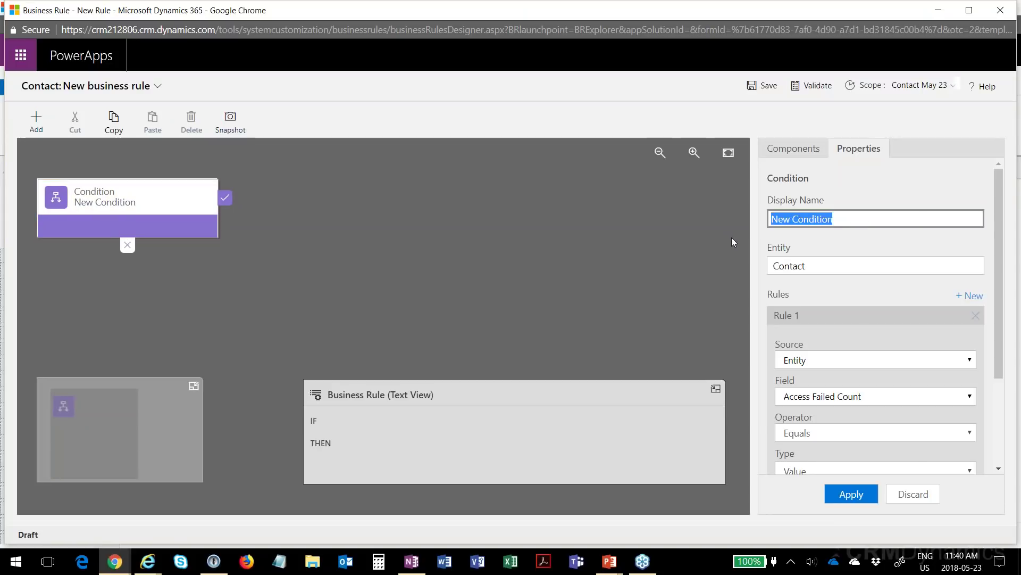
{"action": "type", "text": "Pets"}
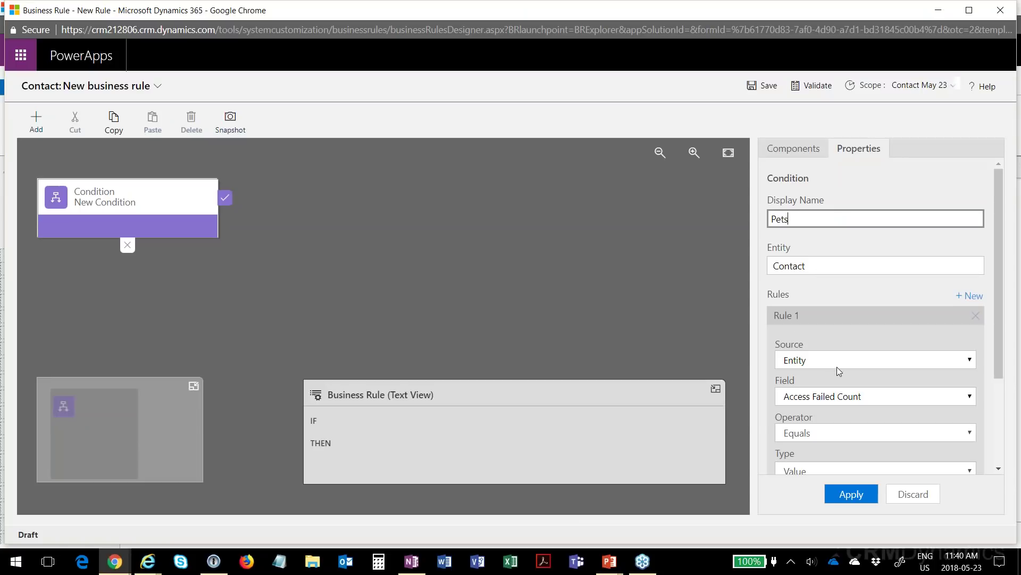
- Define the condition's rule as the Pets field equals Yes and apply it
{"action": "left_click", "coordinate": [969, 397]}
{"action": "key", "text": "p"}
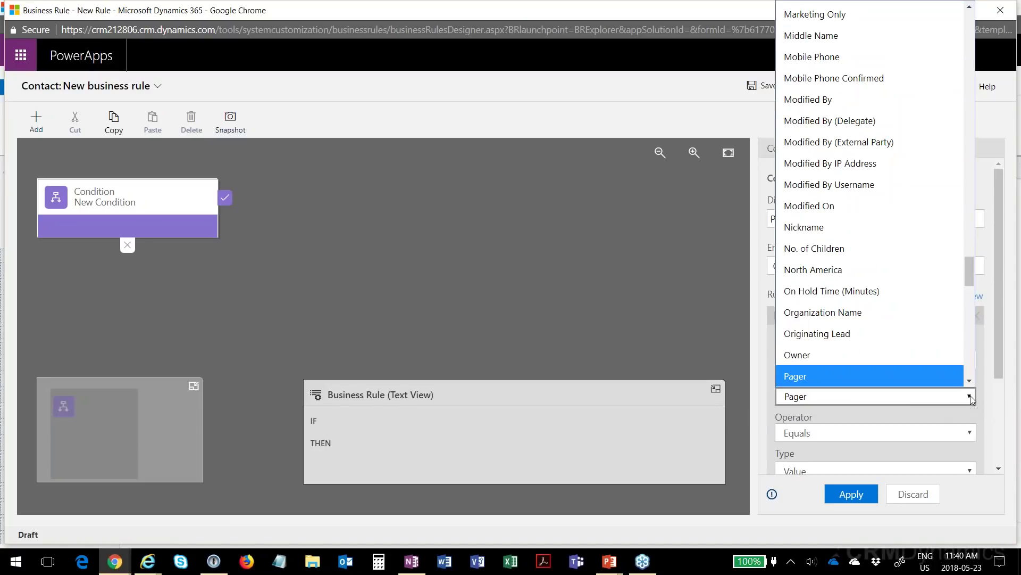
{"action": "scroll", "coordinate": [931, 362], "scroll_direction": "down", "scroll_amount": 2}
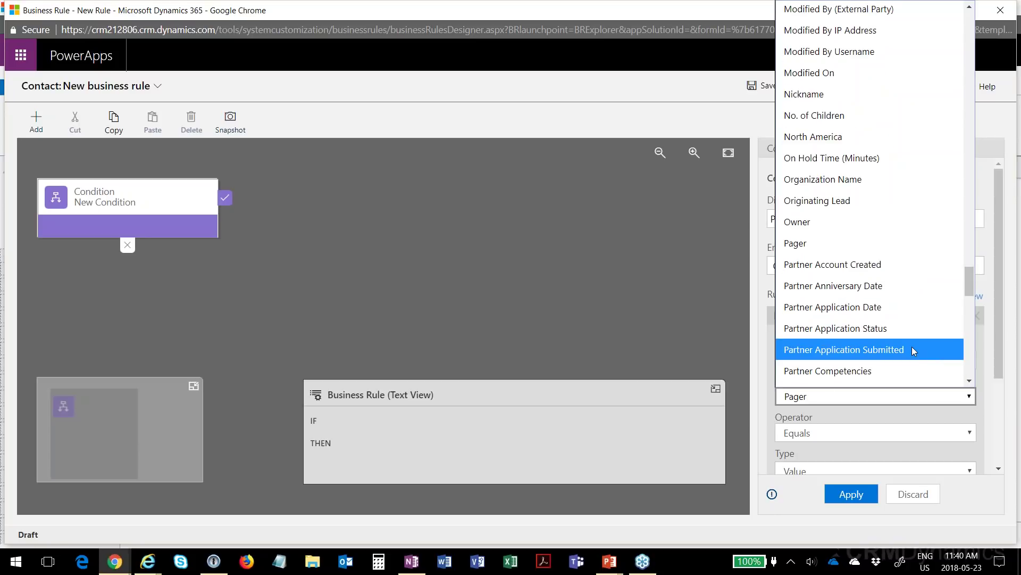
{"action": "scroll", "coordinate": [912, 346], "scroll_direction": "down", "scroll_amount": 5}
{"action": "left_click", "coordinate": [864, 275]}
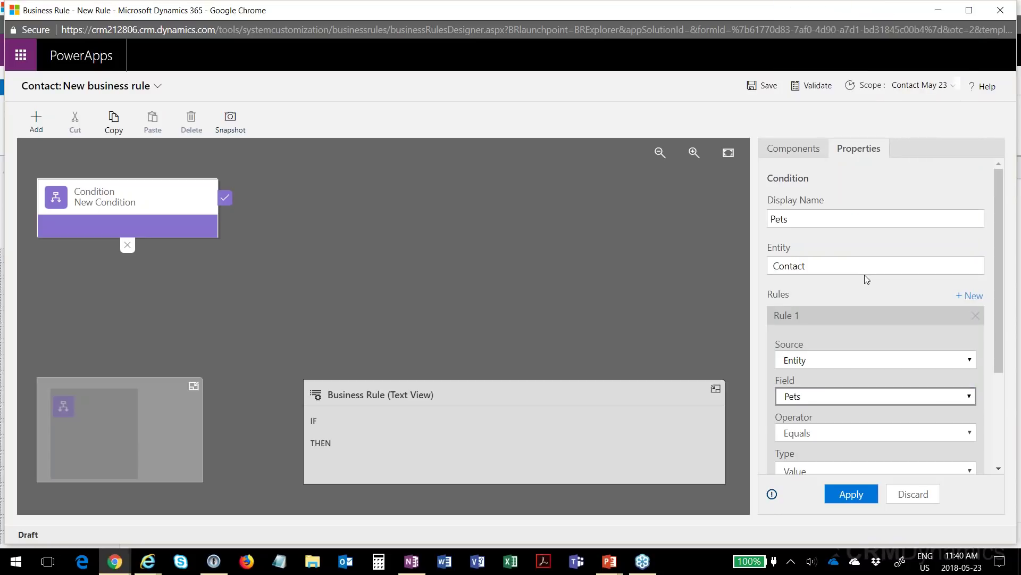
{"action": "scroll", "coordinate": [860, 428], "scroll_direction": "down", "scroll_amount": 2}
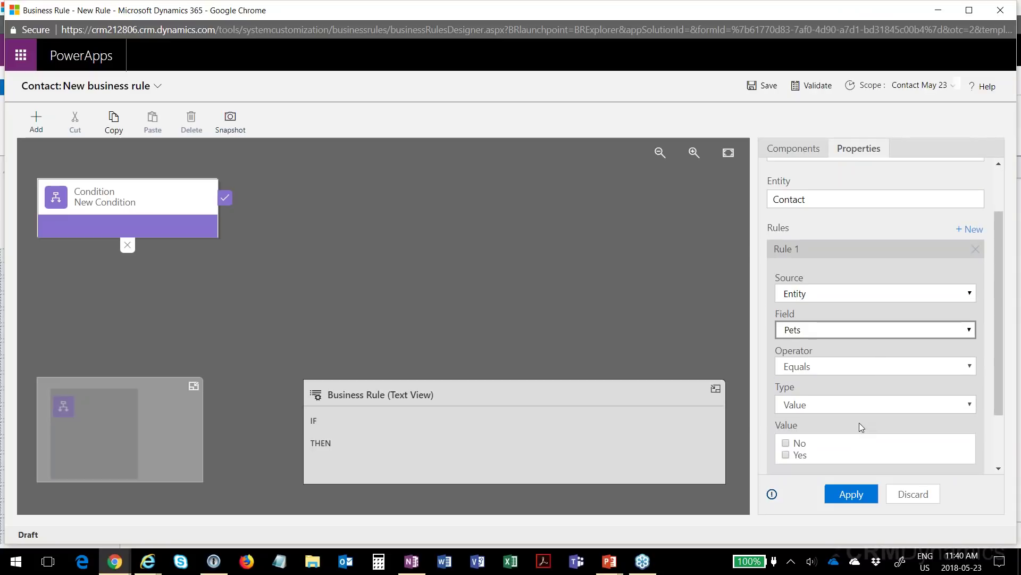
{"action": "scroll", "coordinate": [845, 394], "scroll_direction": "down", "scroll_amount": 1}
{"action": "left_click", "coordinate": [786, 389]}
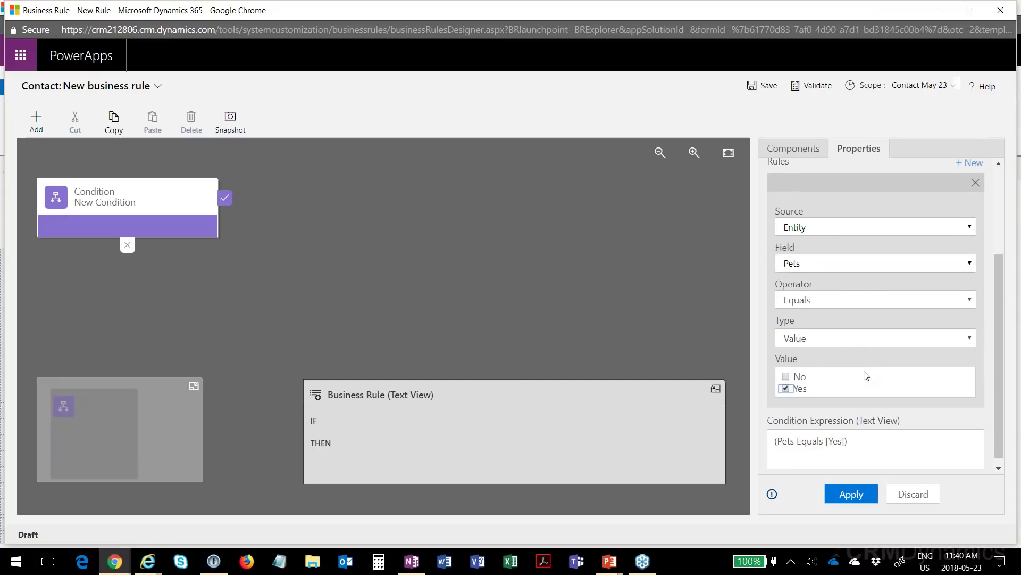
{"action": "left_click", "coordinate": [852, 495]}
{"action": "scroll", "coordinate": [828, 209], "scroll_direction": "up", "scroll_amount": 3}
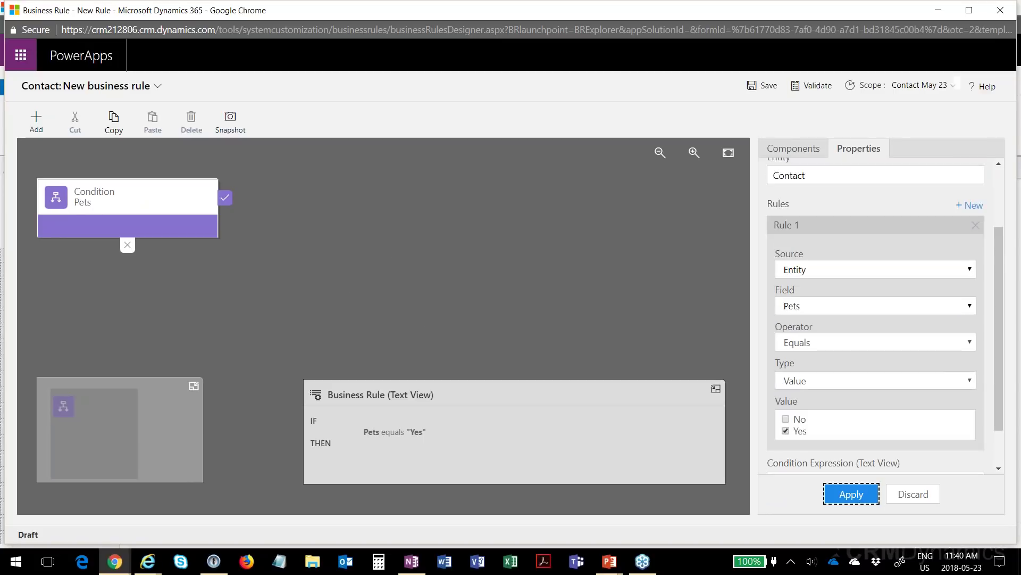
- Add a Set Business Required action to the condition's true branch and name it Req Pets
{"action": "left_click", "coordinate": [793, 149]}
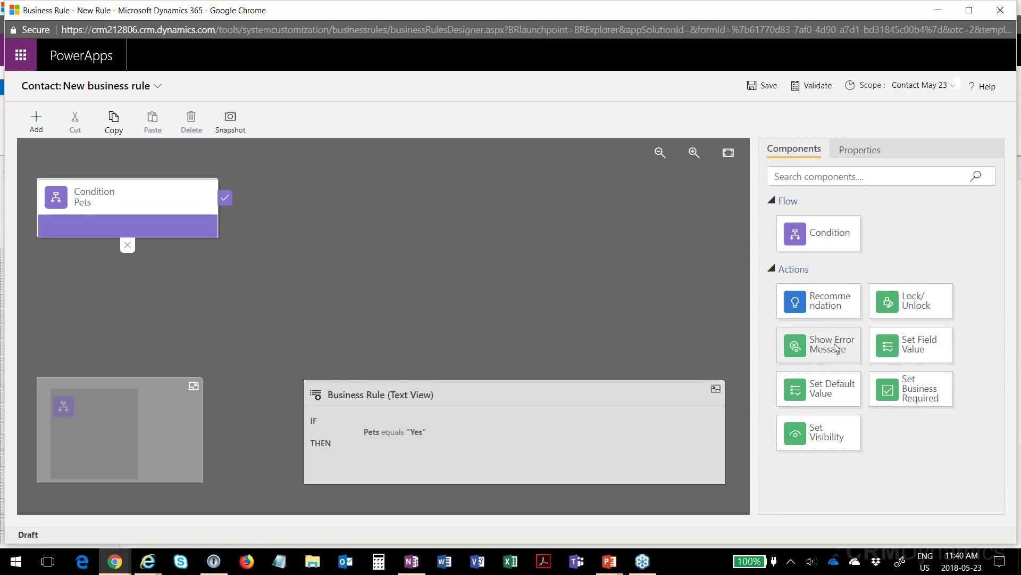
{"action": "left_click_drag", "start_coordinate": [919, 391], "coordinate": [241, 228]}
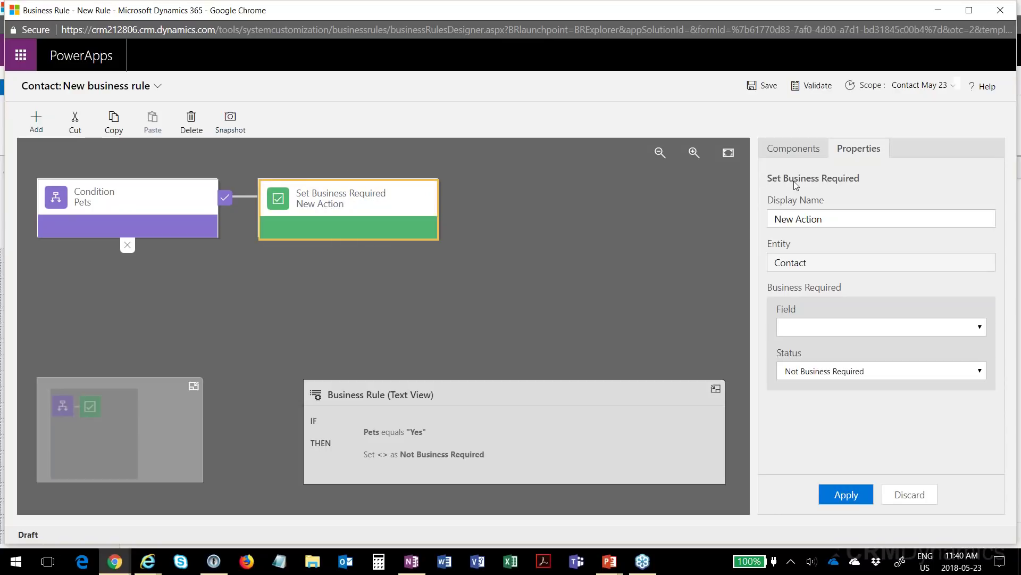
{"action": "left_click_drag", "start_coordinate": [841, 218], "coordinate": [733, 222]}
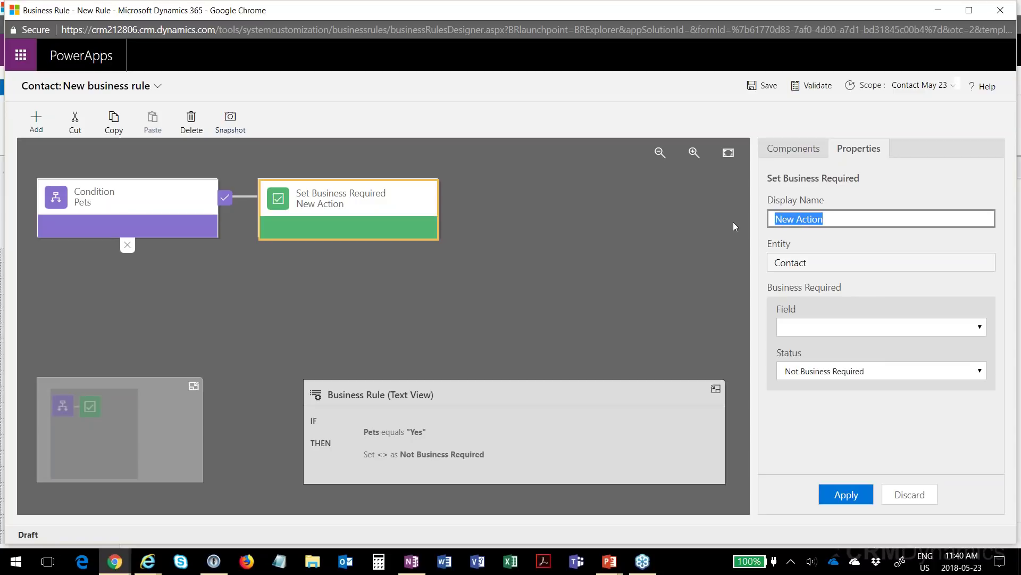
{"action": "type", "text": "Req Pets"}
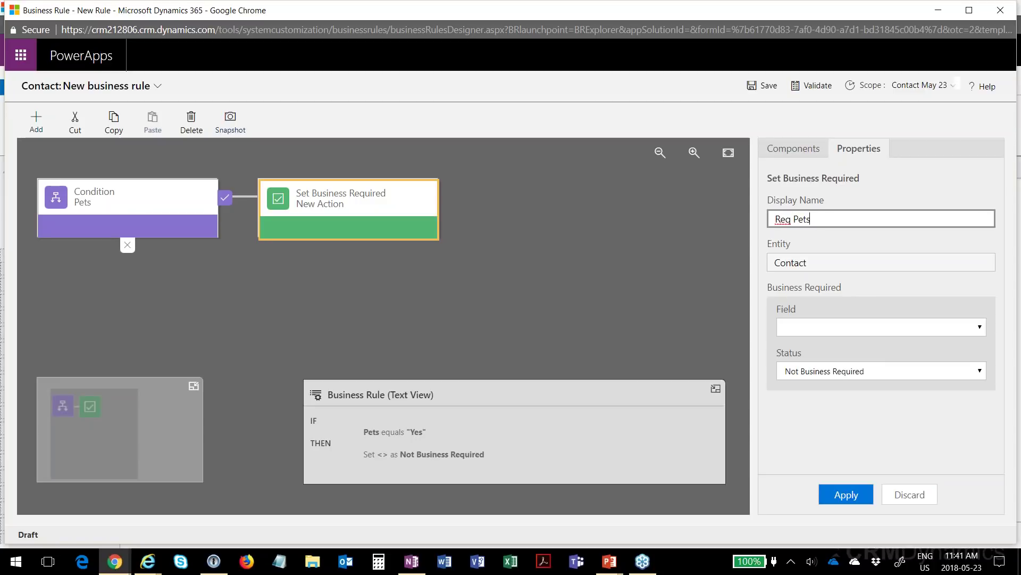
- Configure the Req Pets action to make the Pet Type field Business Required, and apply it
{"action": "left_click", "coordinate": [844, 329]}
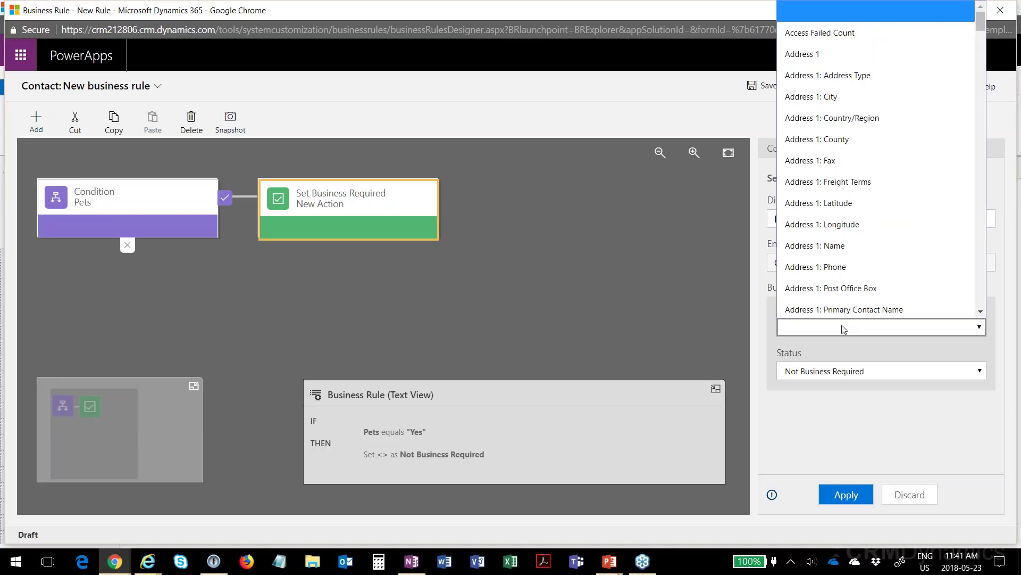
{"action": "key", "text": "p"}
{"action": "scroll", "coordinate": [848, 311], "scroll_direction": "down", "scroll_amount": 3}
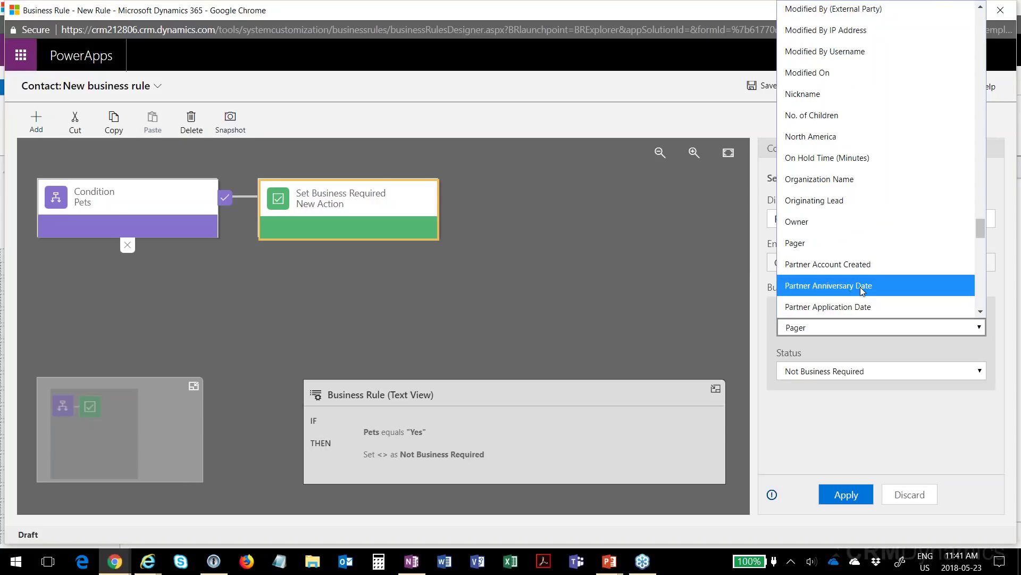
{"action": "scroll", "coordinate": [862, 291], "scroll_direction": "down", "scroll_amount": 5}
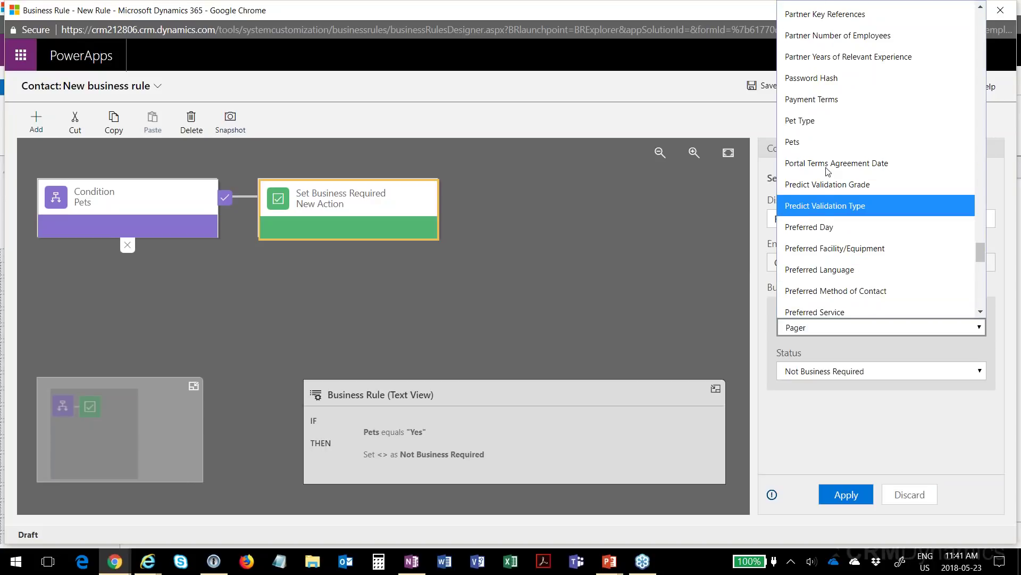
{"action": "left_click", "coordinate": [832, 122]}
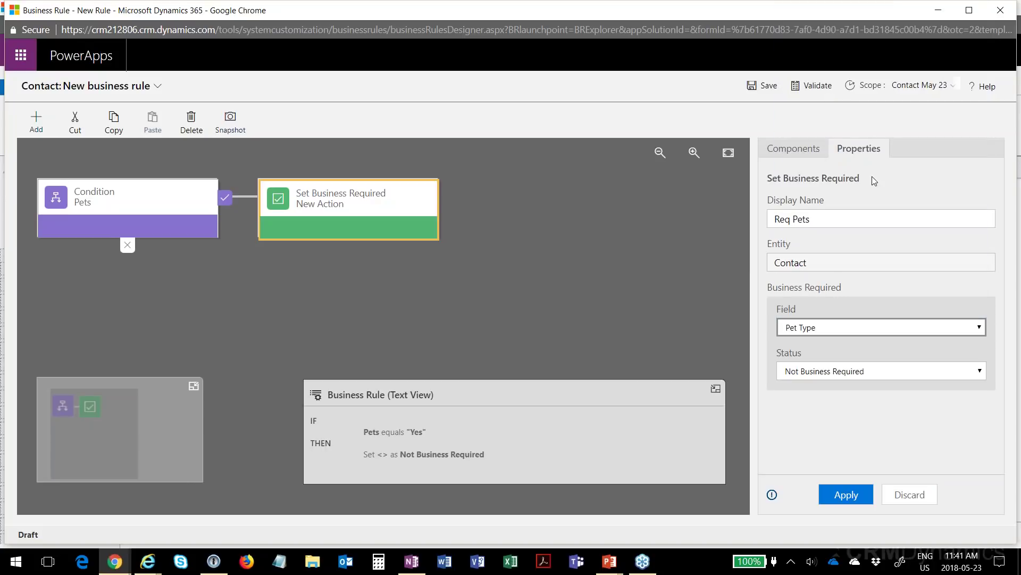
{"action": "left_click", "coordinate": [979, 374]}
{"action": "left_click", "coordinate": [880, 391]}
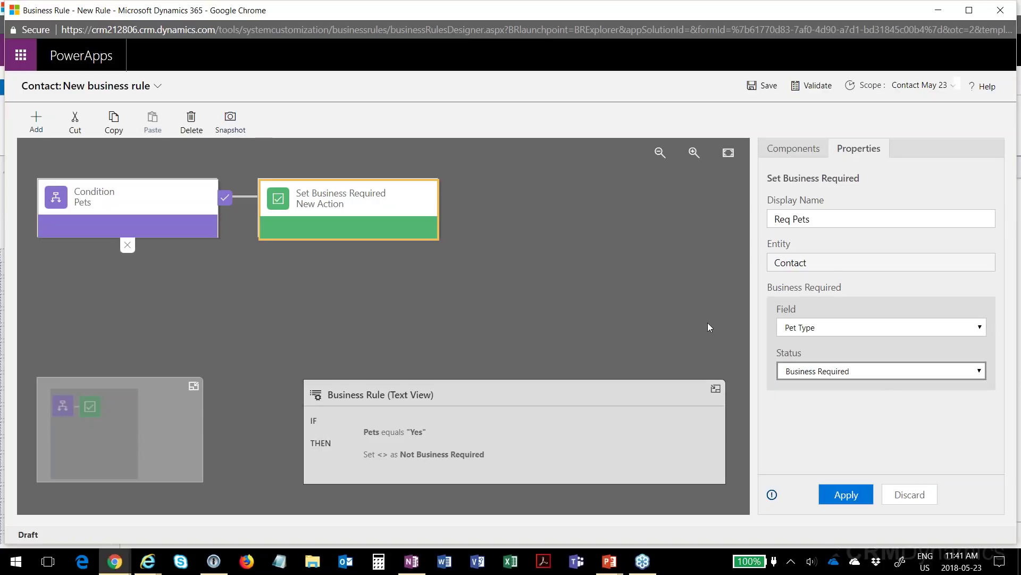
{"action": "left_click", "coordinate": [844, 496]}
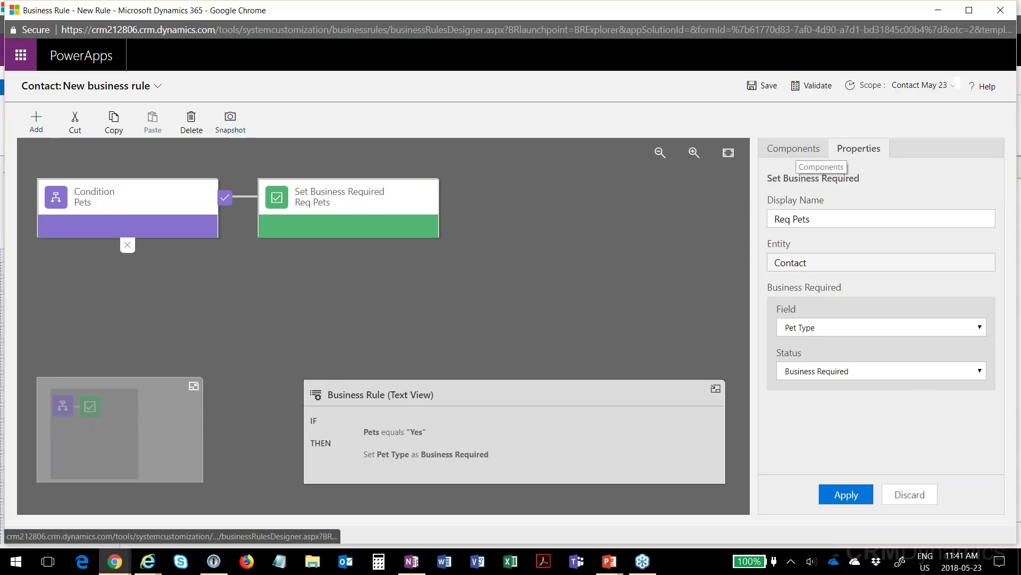
- Add a Set Business Required action to the condition's false branch, applying Not Business Required to the Pet Type field
{"action": "left_click", "coordinate": [806, 152]}
{"action": "left_click_drag", "start_coordinate": [922, 402], "coordinate": [160, 266]}
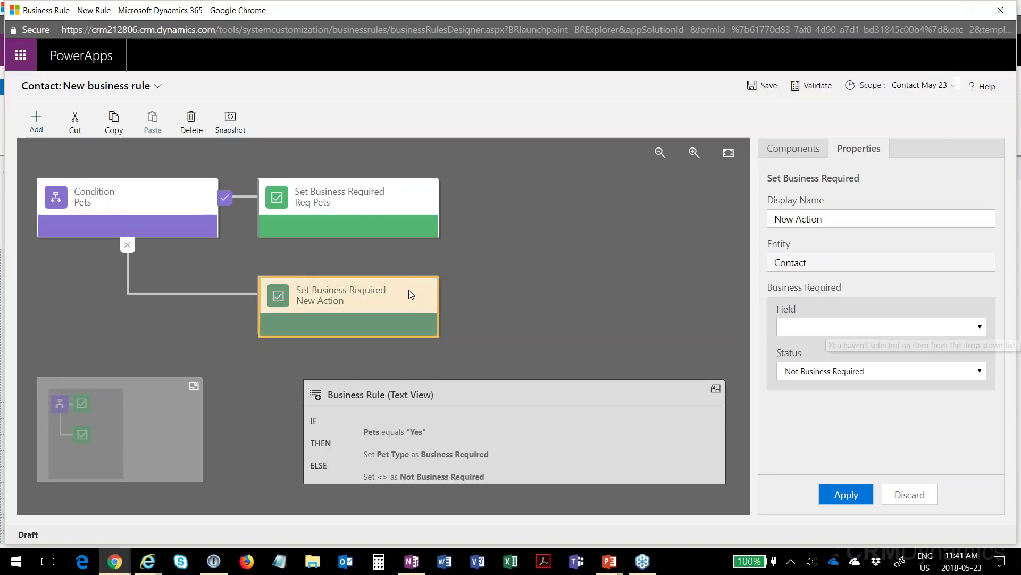
{"action": "left_click", "coordinate": [780, 327]}
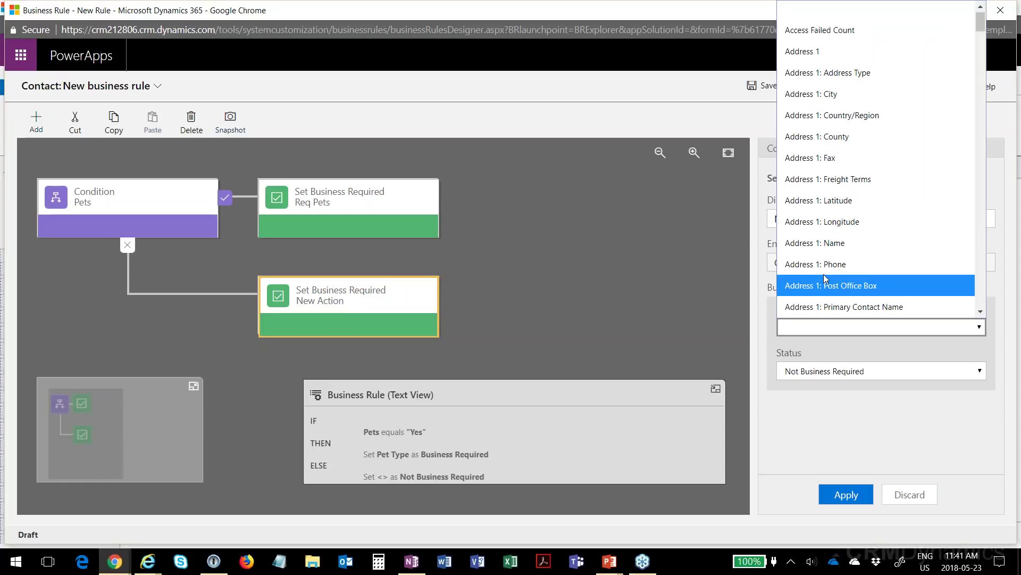
{"action": "key", "text": "p"}
{"action": "scroll", "coordinate": [851, 284], "scroll_direction": "down", "scroll_amount": 2}
{"action": "scroll", "coordinate": [855, 282], "scroll_direction": "down", "scroll_amount": 5}
{"action": "left_click", "coordinate": [872, 52]}
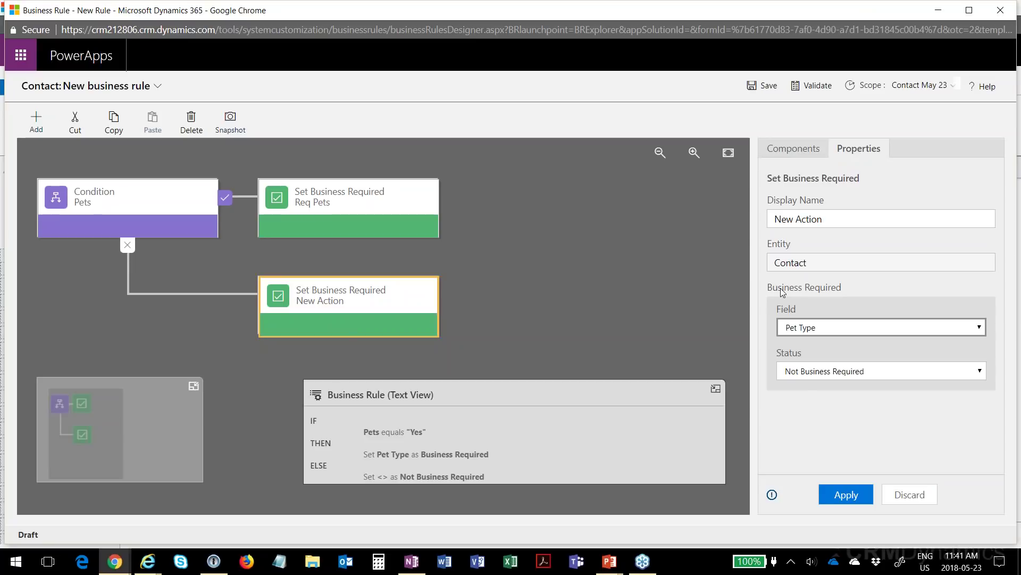
{"action": "left_click", "coordinate": [840, 500]}
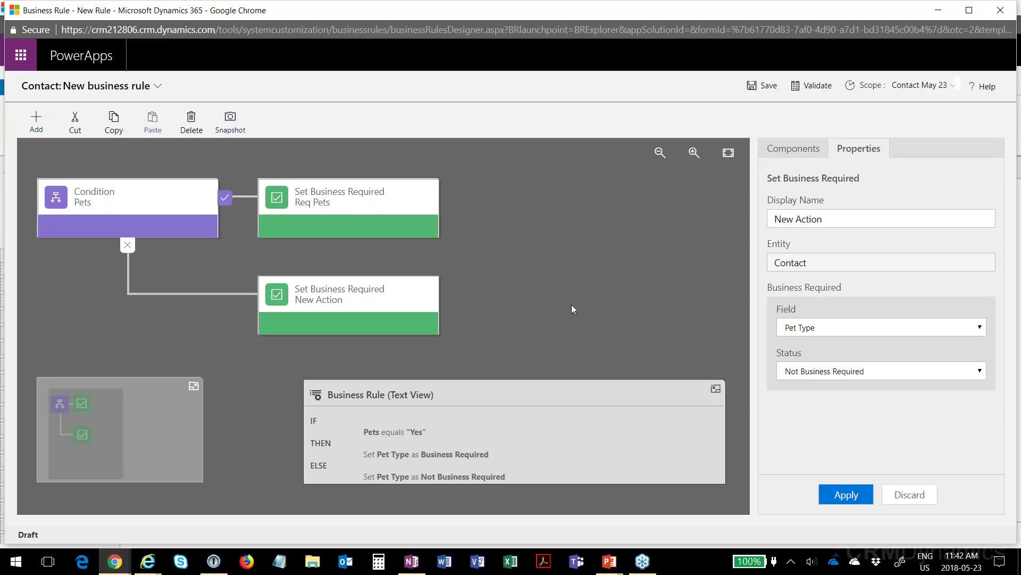
{"action": "left_click", "coordinate": [836, 494]}
- Save the new business rule, activate it, and close the rule designer
{"action": "left_click", "coordinate": [766, 87]}
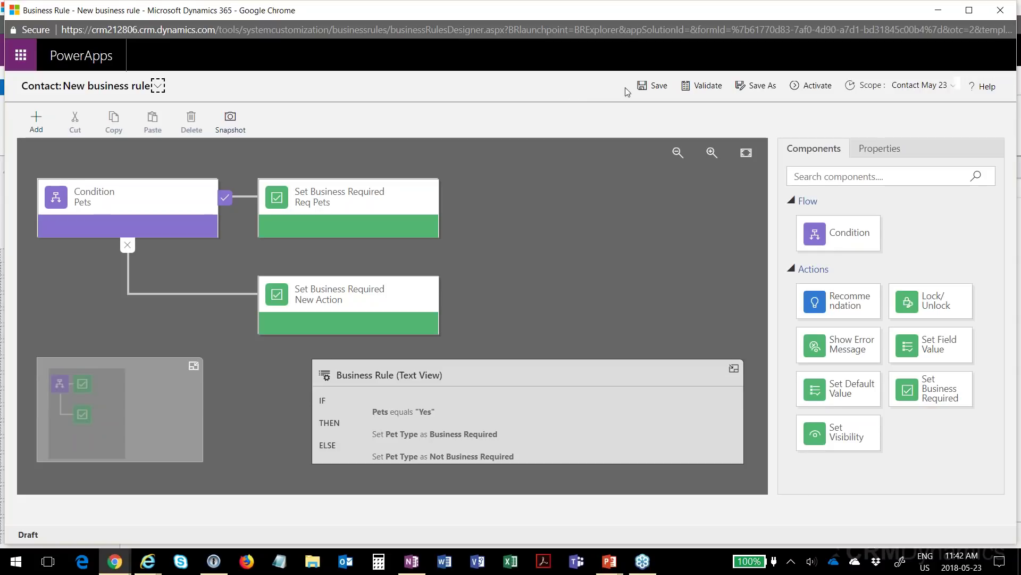
{"action": "left_click", "coordinate": [661, 86]}
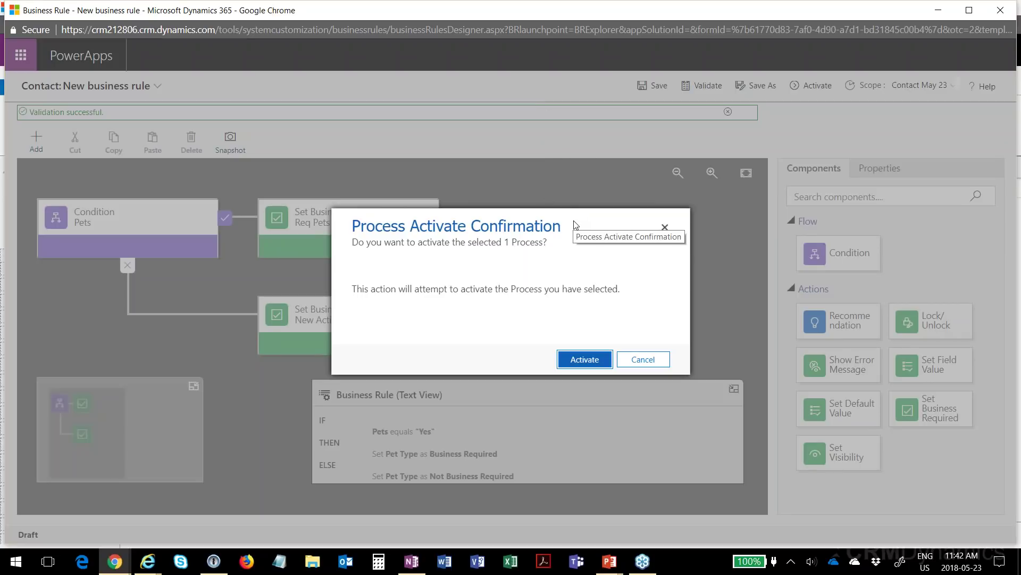
{"action": "left_click", "coordinate": [585, 359]}
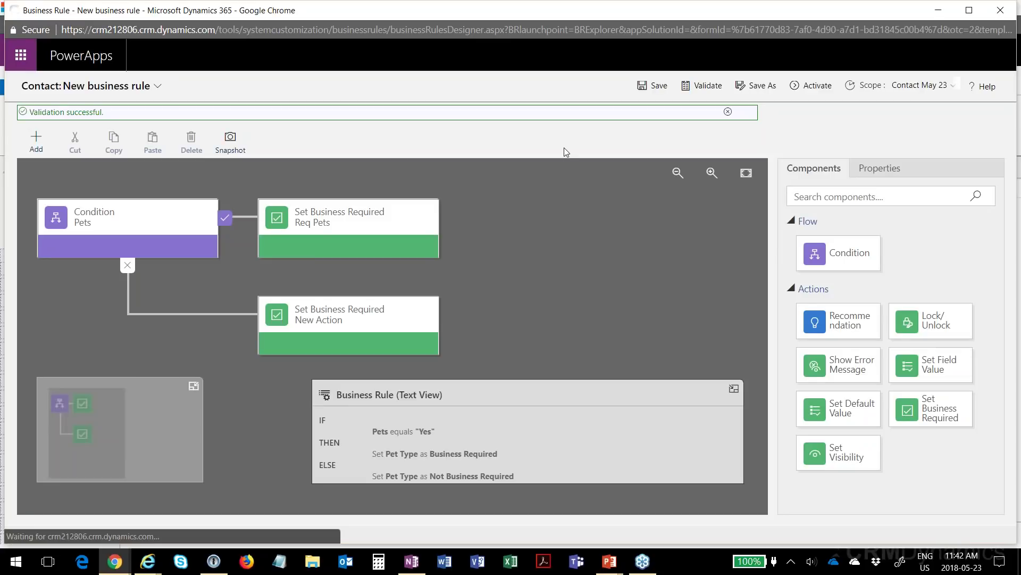
{"action": "left_click", "coordinate": [999, 13]}
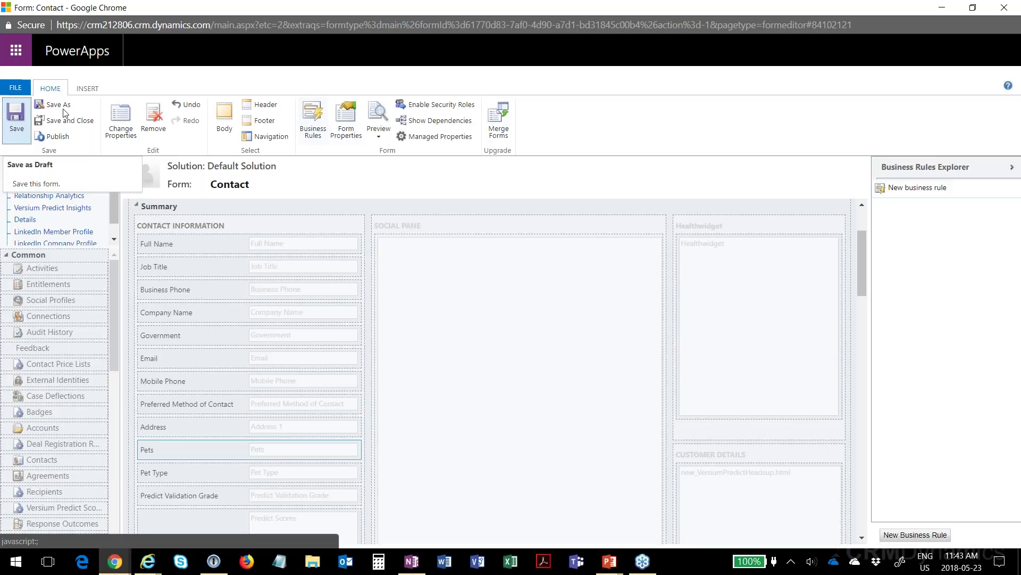
- Publish the Contact form and close the form editor
{"action": "left_click", "coordinate": [58, 136]}
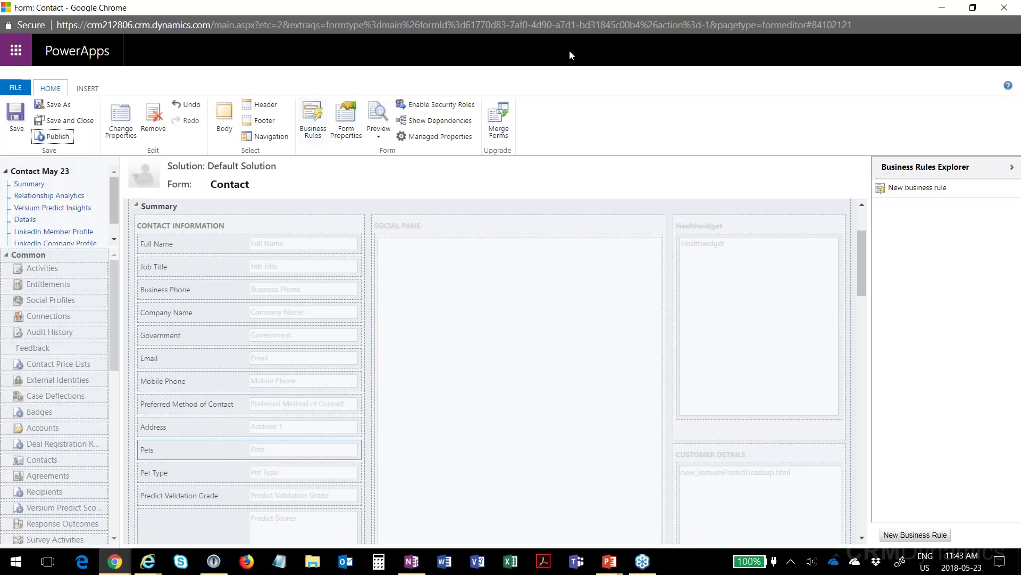
{"action": "left_click", "coordinate": [1006, 12]}
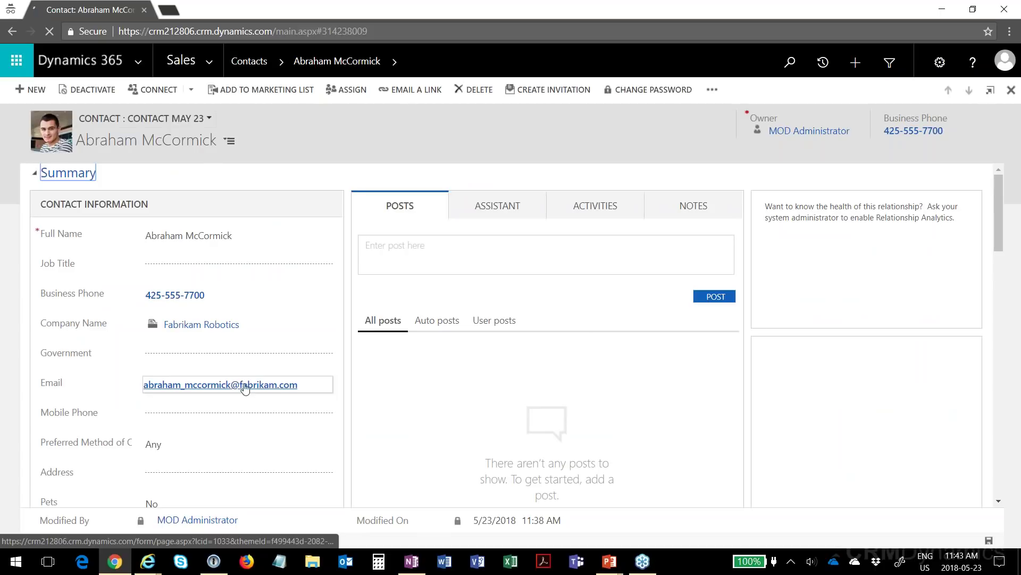
- Set the Pets field to Yes and the Pet Type field to Dog on the open contact record
{"action": "scroll", "coordinate": [250, 341], "scroll_direction": "down", "scroll_amount": 3}
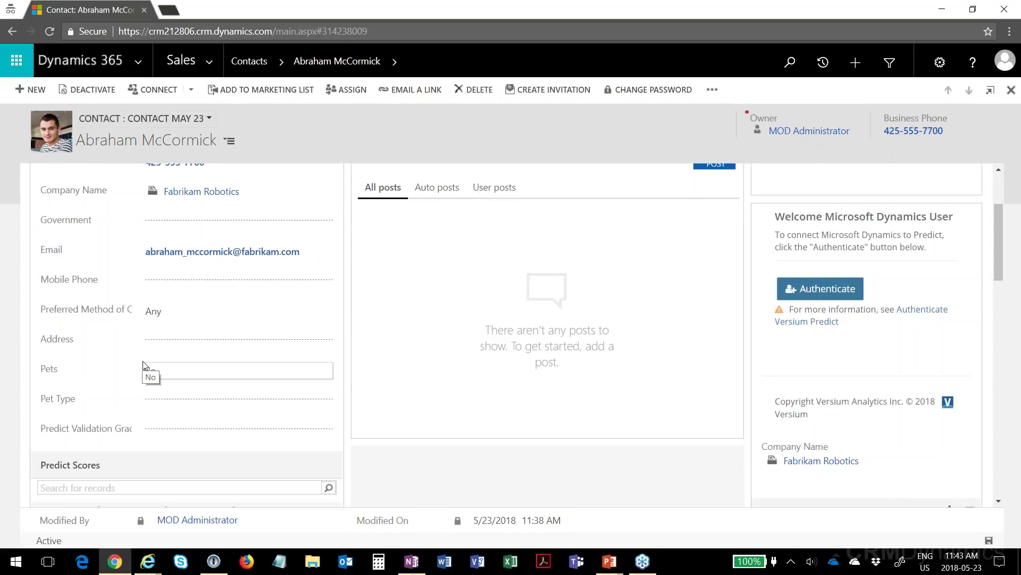
{"action": "left_click", "coordinate": [170, 371]}
{"action": "left_click", "coordinate": [168, 373]}
{"action": "left_click", "coordinate": [167, 372]}
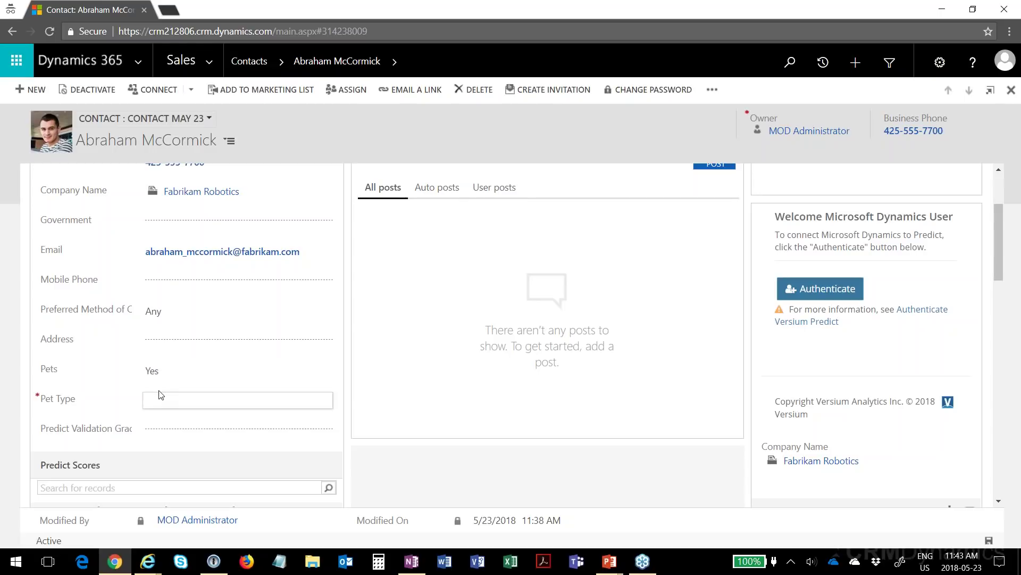
{"action": "left_click", "coordinate": [162, 398]}
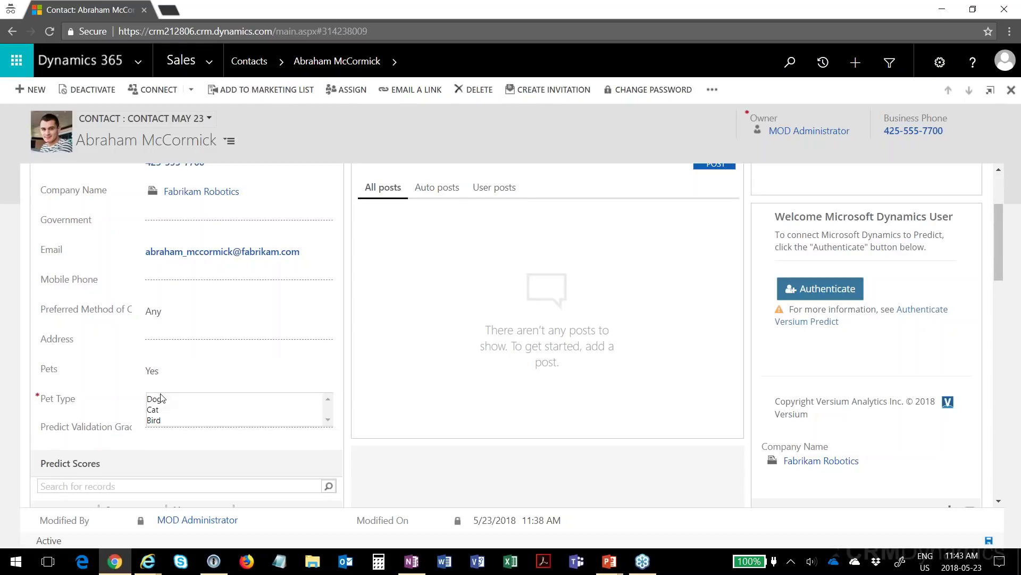
{"action": "left_click", "coordinate": [168, 398]}
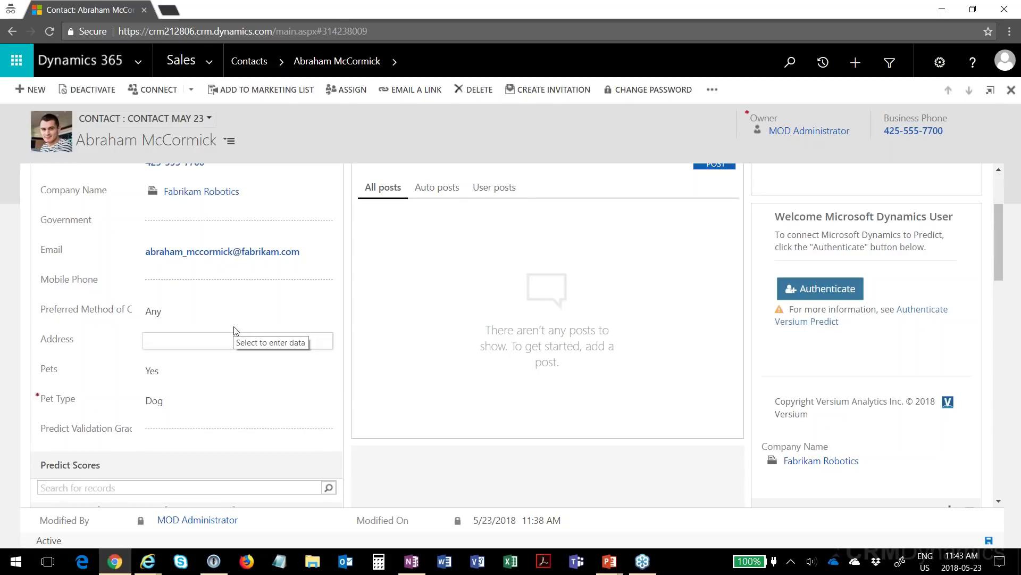
{"action": "left_click", "coordinate": [188, 406]}
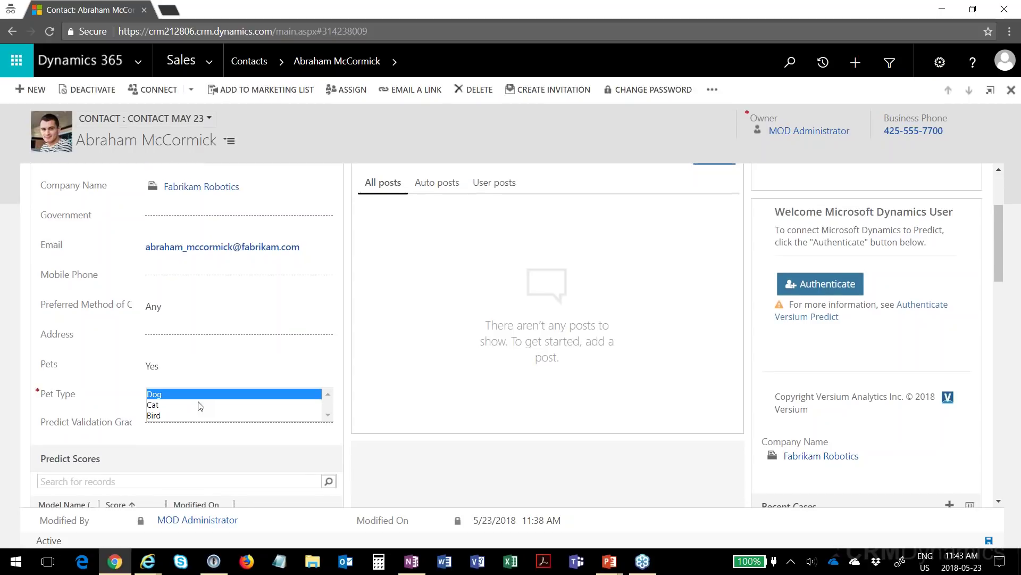
{"action": "scroll", "coordinate": [198, 388], "scroll_direction": "down", "scroll_amount": 1}
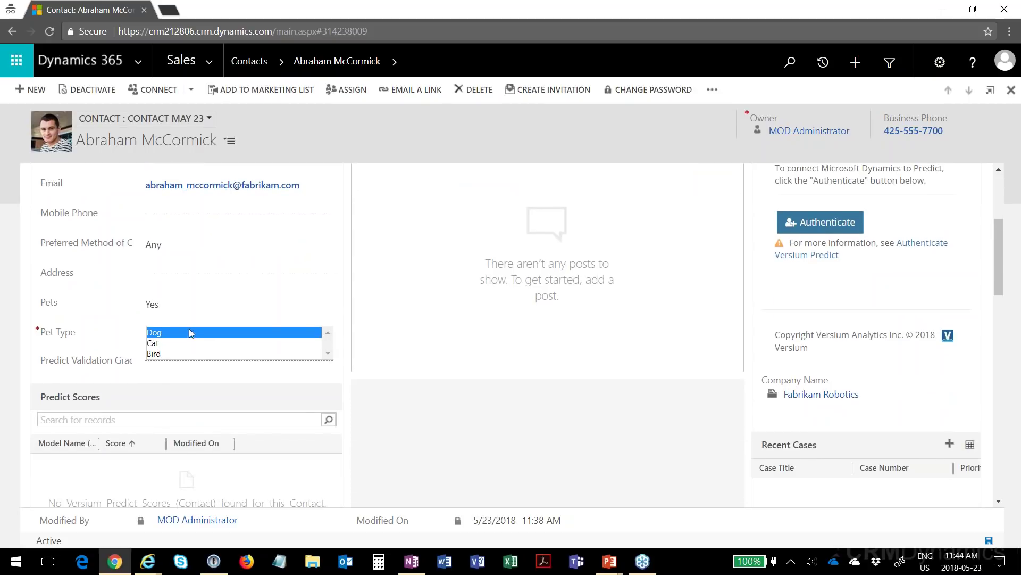
{"action": "left_click", "coordinate": [191, 334]}
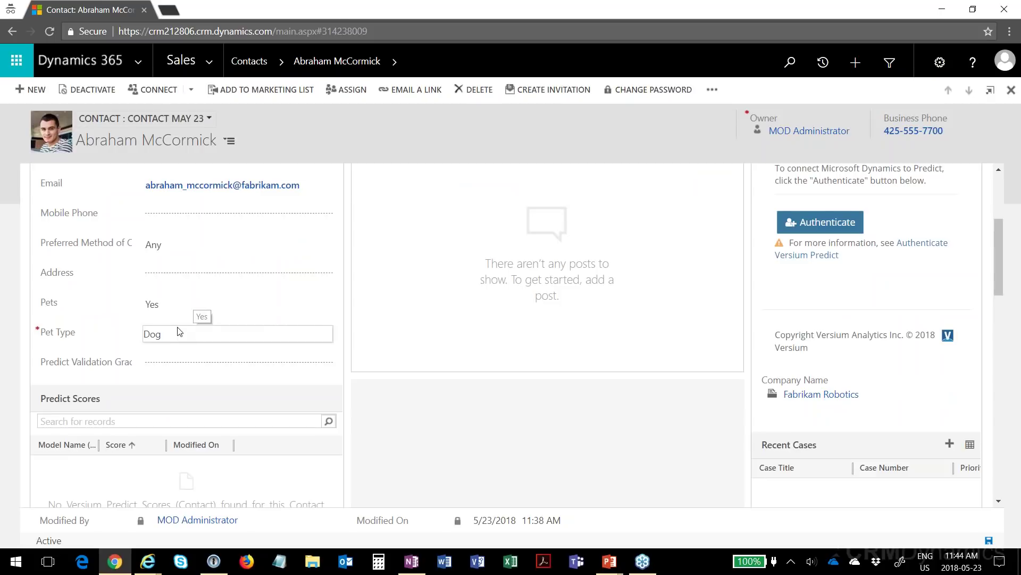
- Test the rule by switching Pets to No and back to Yes, and save the contact record
{"action": "left_click", "coordinate": [172, 309]}
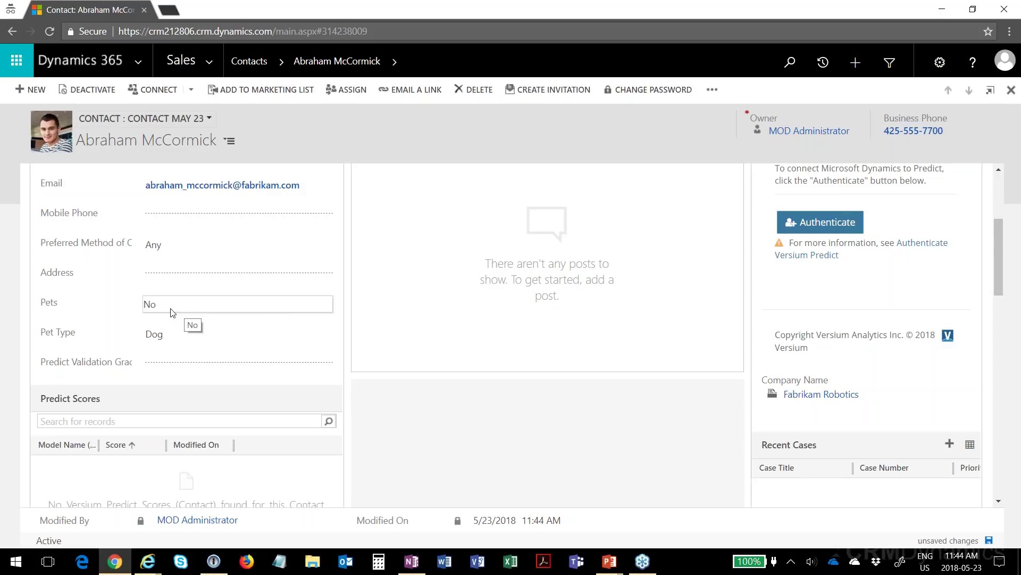
{"action": "left_click", "coordinate": [171, 312]}
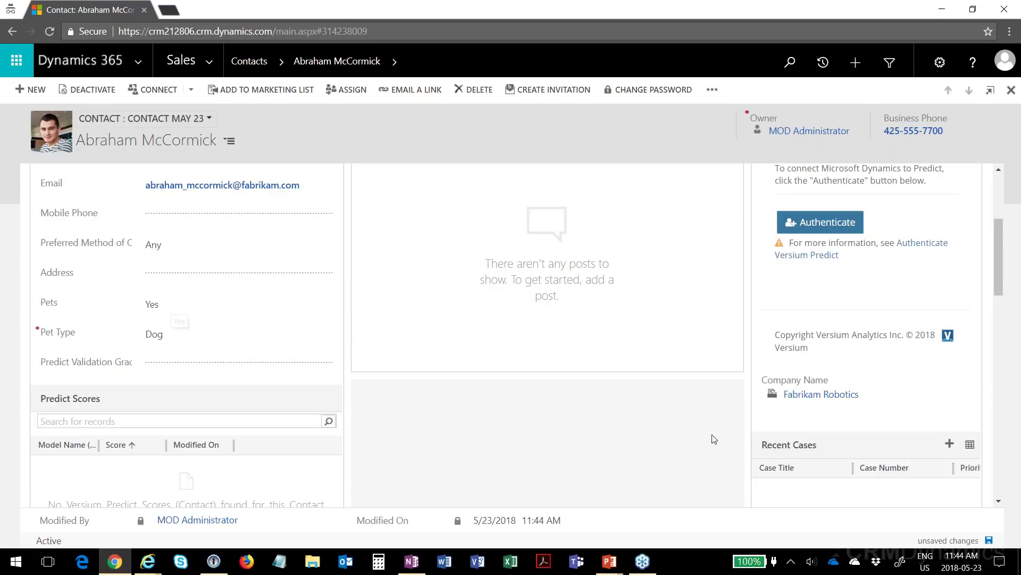
{"action": "left_click", "coordinate": [987, 541]}
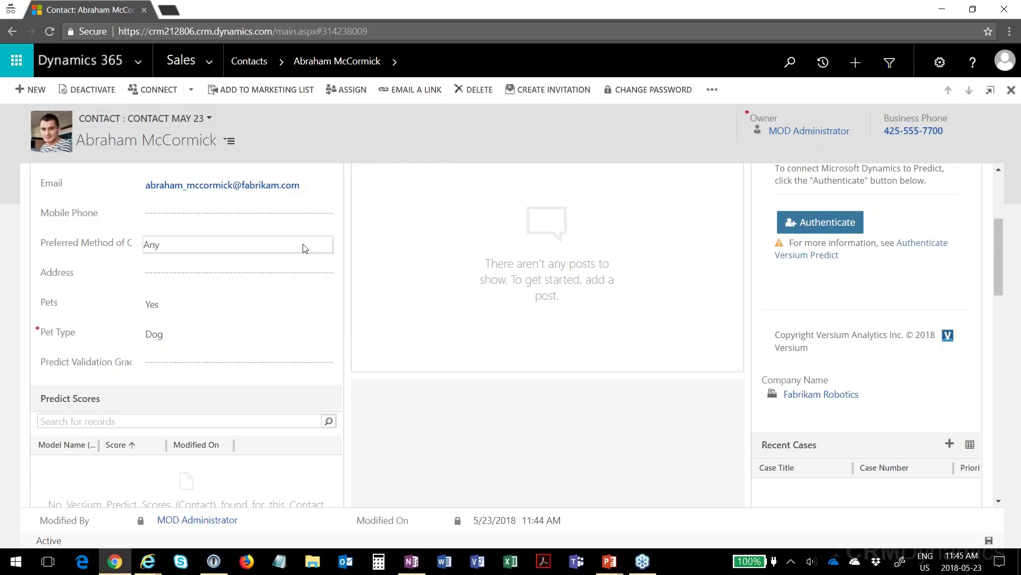
- Return from the contact record to the My Active Contacts list
{"action": "scroll", "coordinate": [305, 248], "scroll_direction": "up", "scroll_amount": 3}
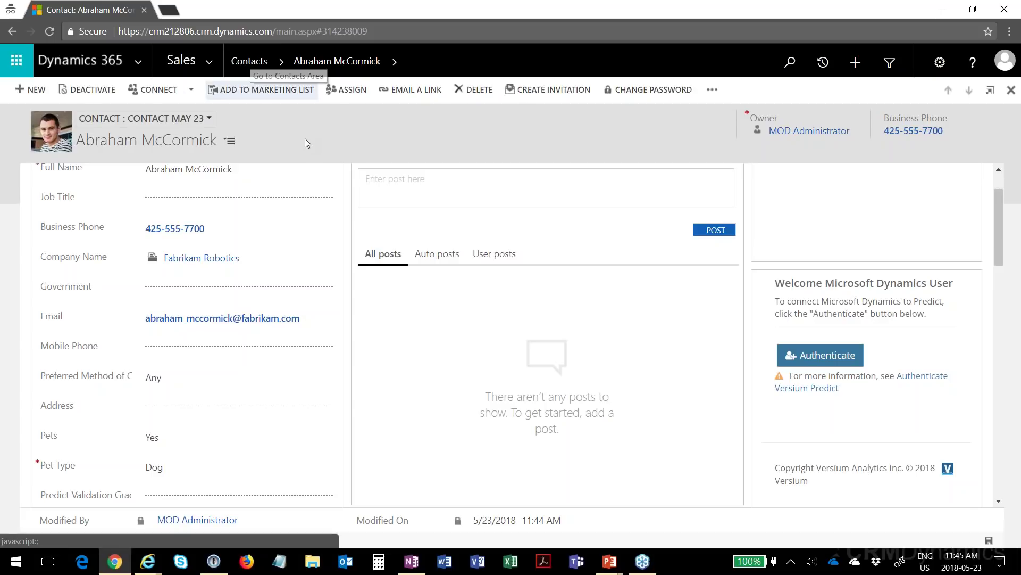
{"action": "left_click", "coordinate": [252, 63]}
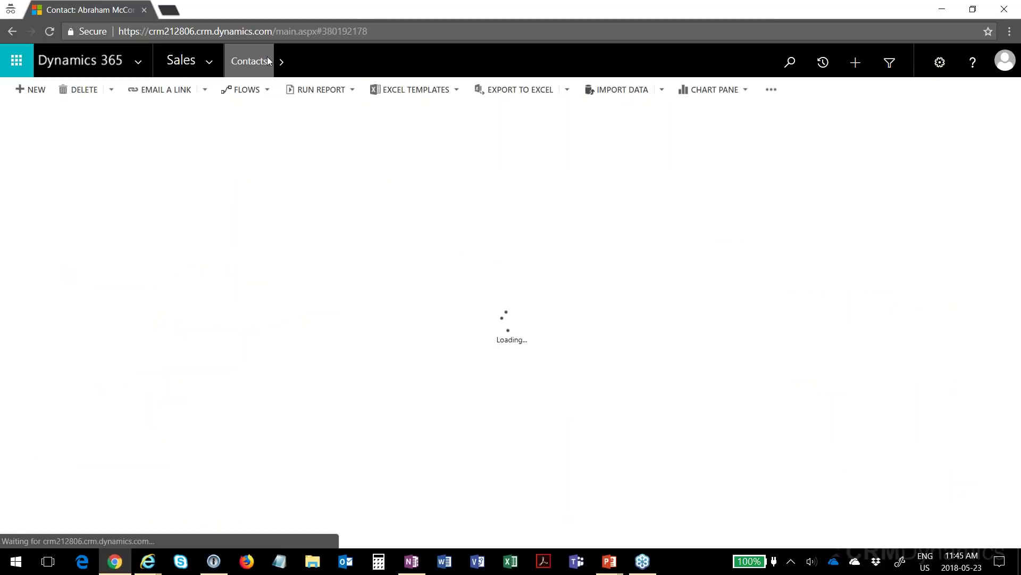
{"action": "key", "text": "alt+Tab"}
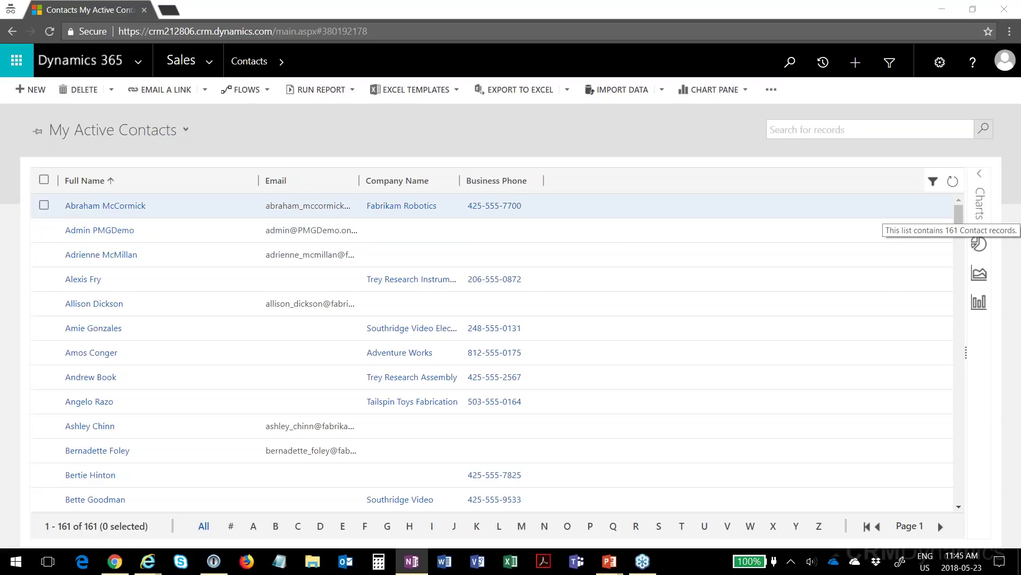
- Turn on column filtering, limit Business Phone to Contains Data, and sort the list by that column
{"action": "left_click", "coordinate": [933, 184]}
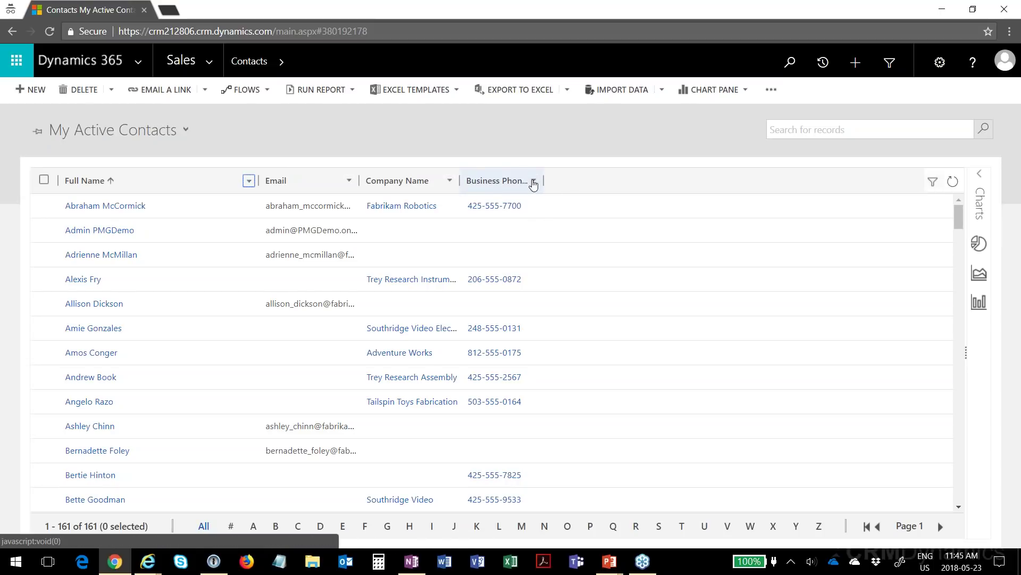
{"action": "left_click", "coordinate": [534, 180]}
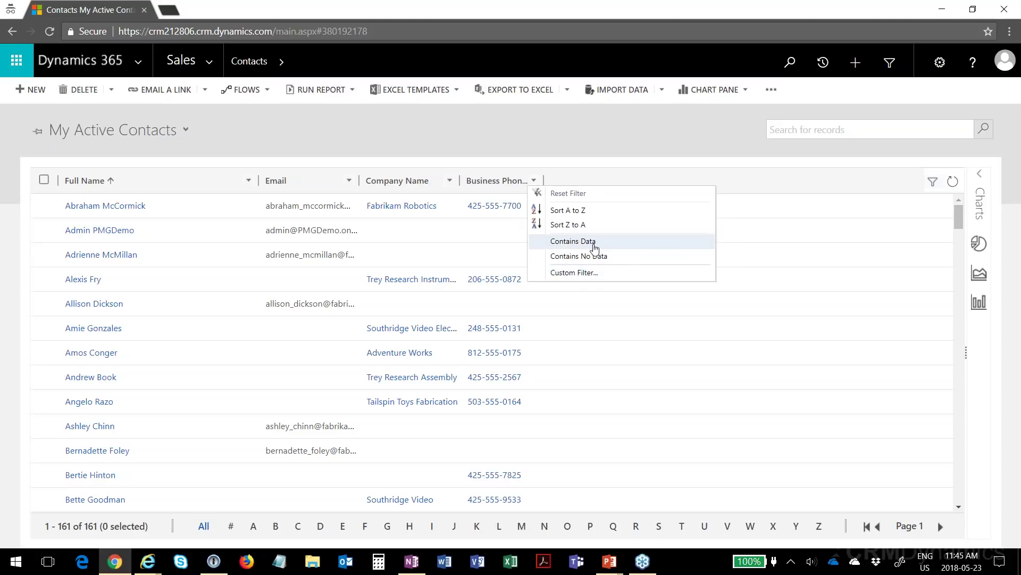
{"action": "left_click", "coordinate": [594, 249]}
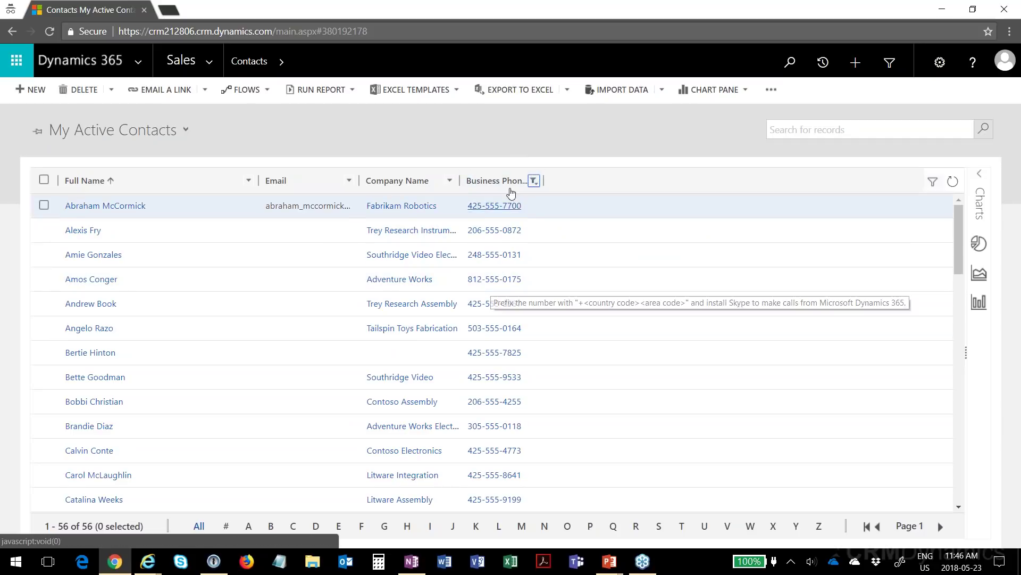
{"action": "left_click", "coordinate": [496, 183]}
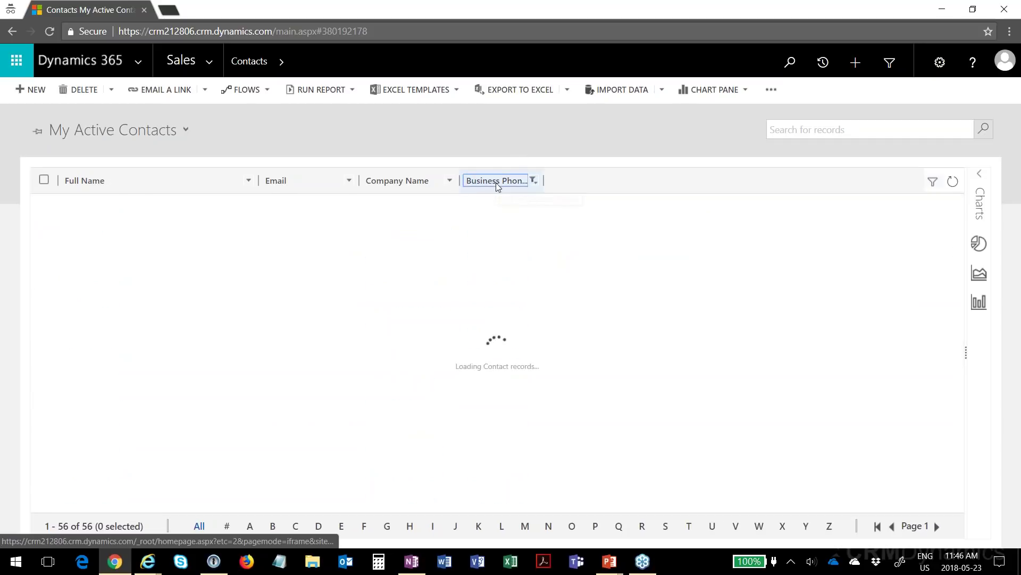
- Clear the list's filtering and reapply the Contains Data filter to the Business Phone column
{"action": "left_click", "coordinate": [933, 183]}
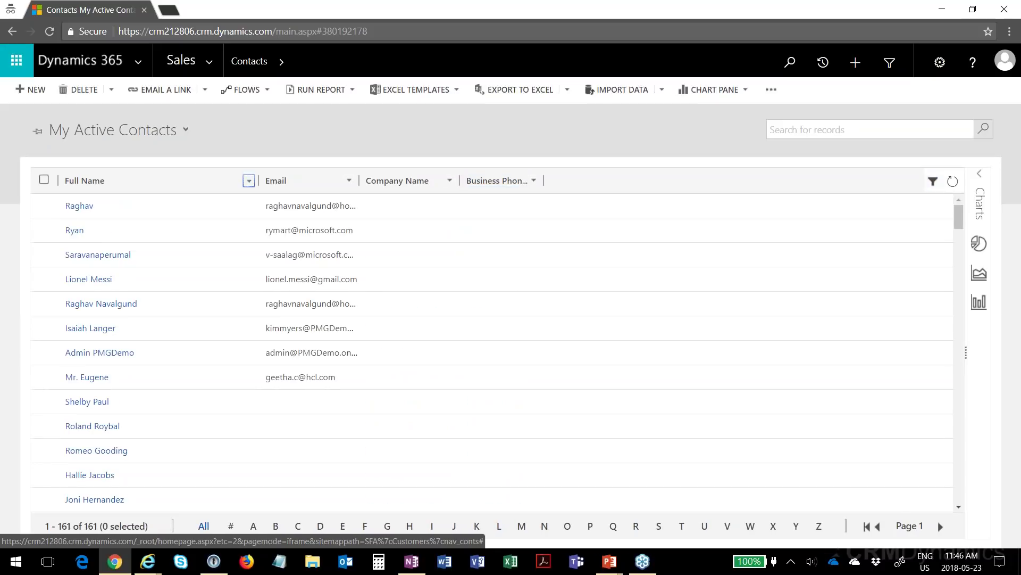
{"action": "left_click", "coordinate": [533, 181]}
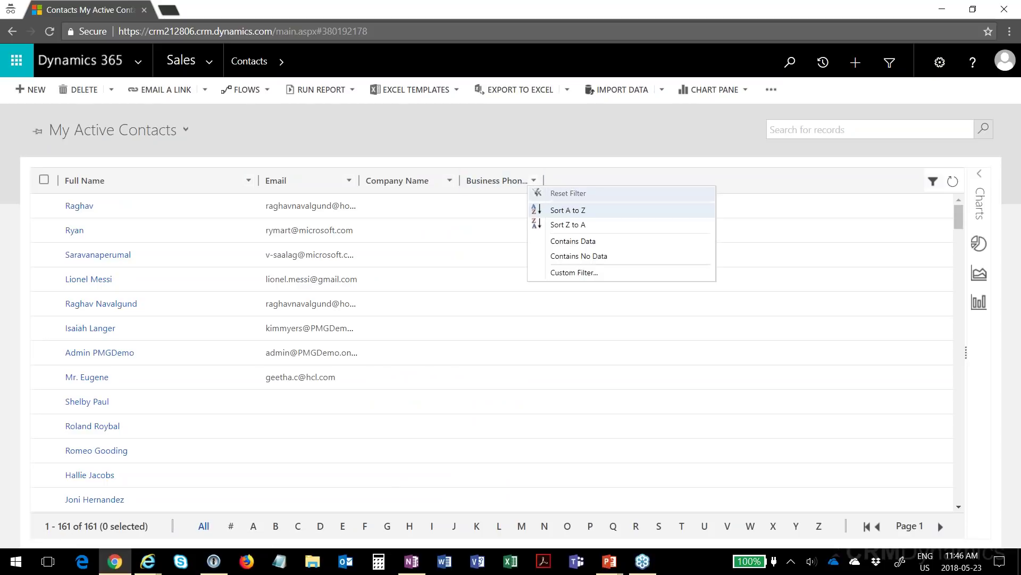
{"action": "left_click", "coordinate": [567, 249]}
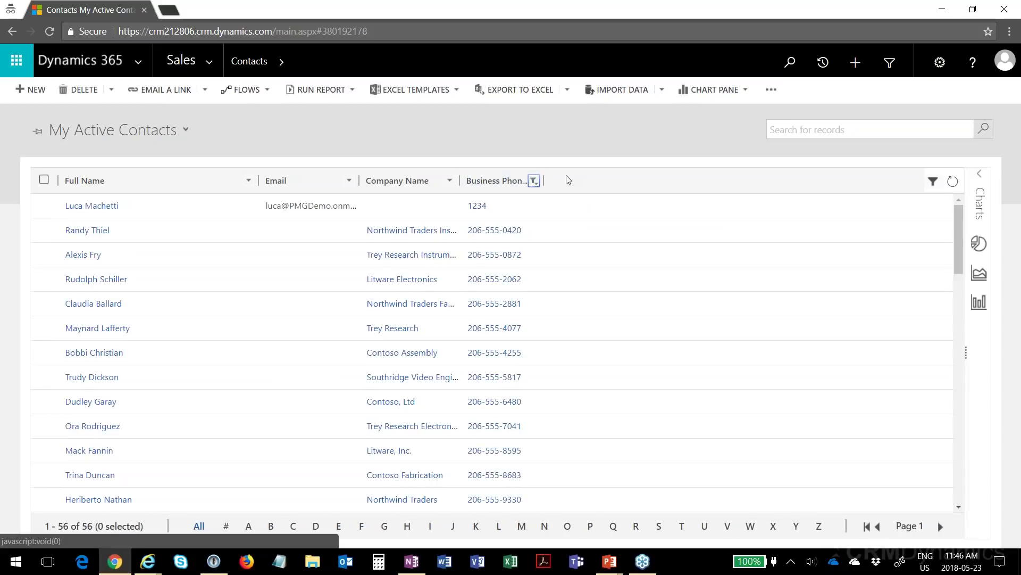
- Apply a custom filter showing contacts whose Business Phone begins with 206
{"action": "left_click", "coordinate": [534, 181]}
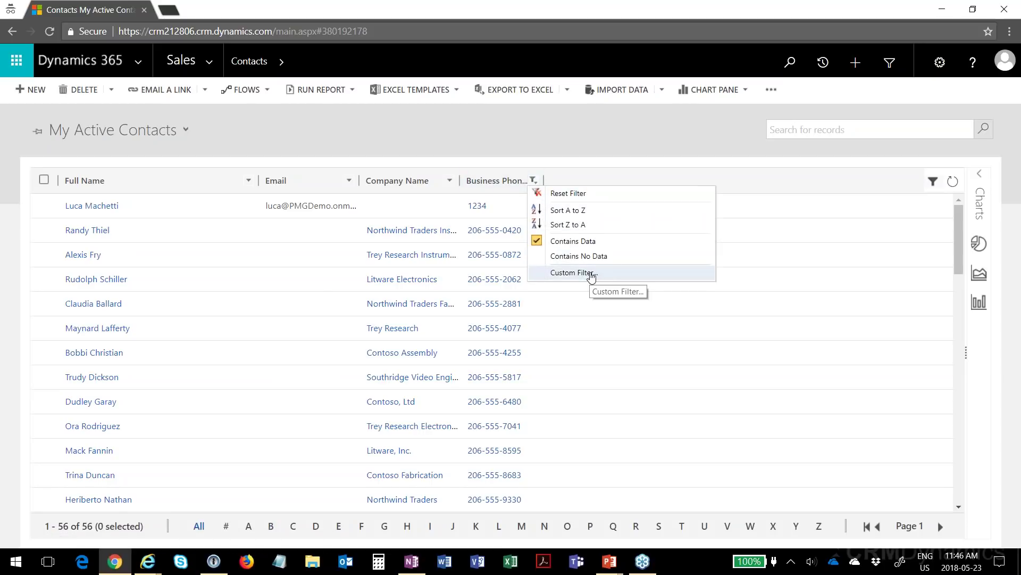
{"action": "left_click", "coordinate": [591, 273]}
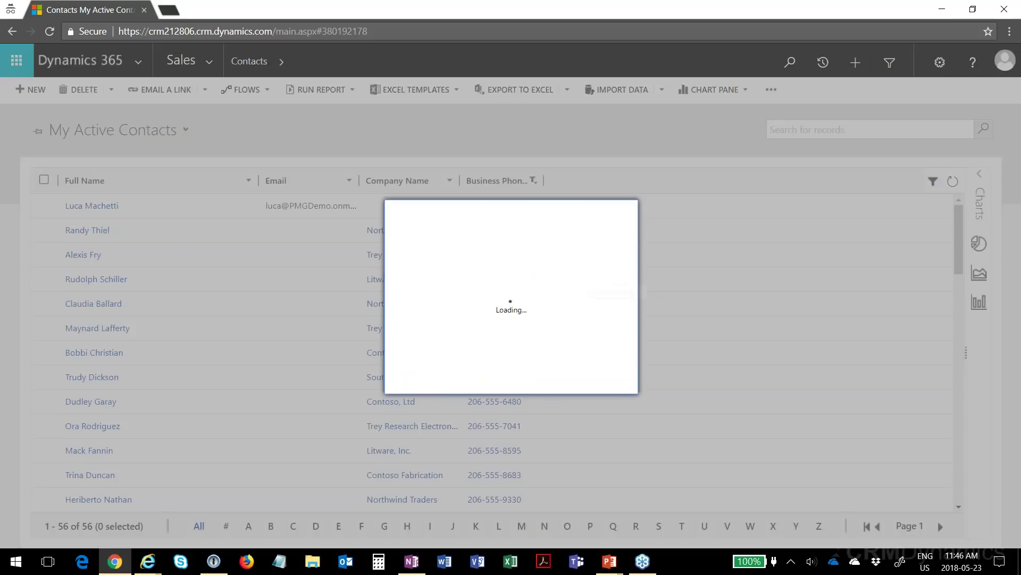
{"action": "left_click", "coordinate": [483, 286]}
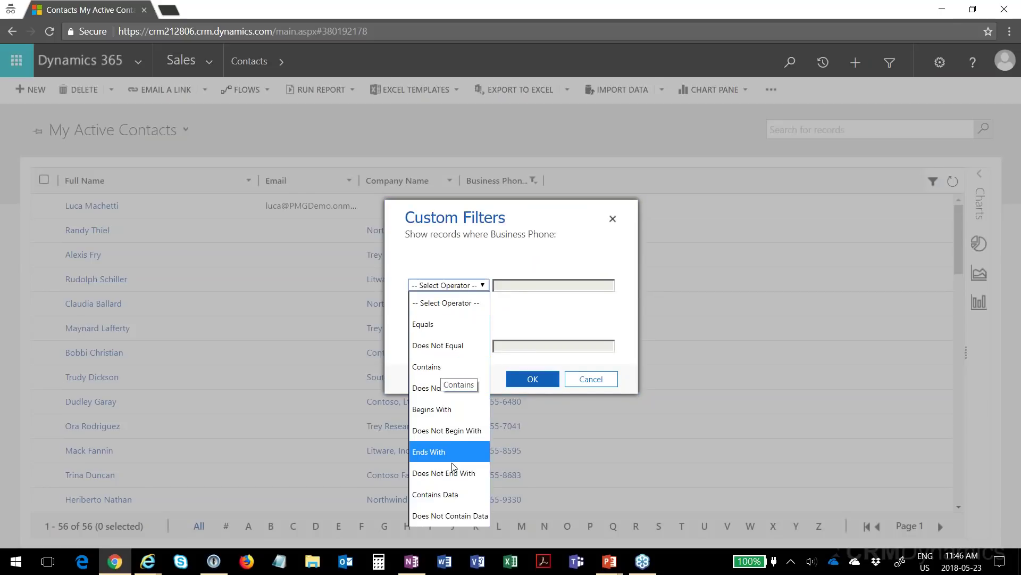
{"action": "left_click", "coordinate": [449, 418]}
{"action": "left_click", "coordinate": [514, 285]}
{"action": "type", "text": "206"}
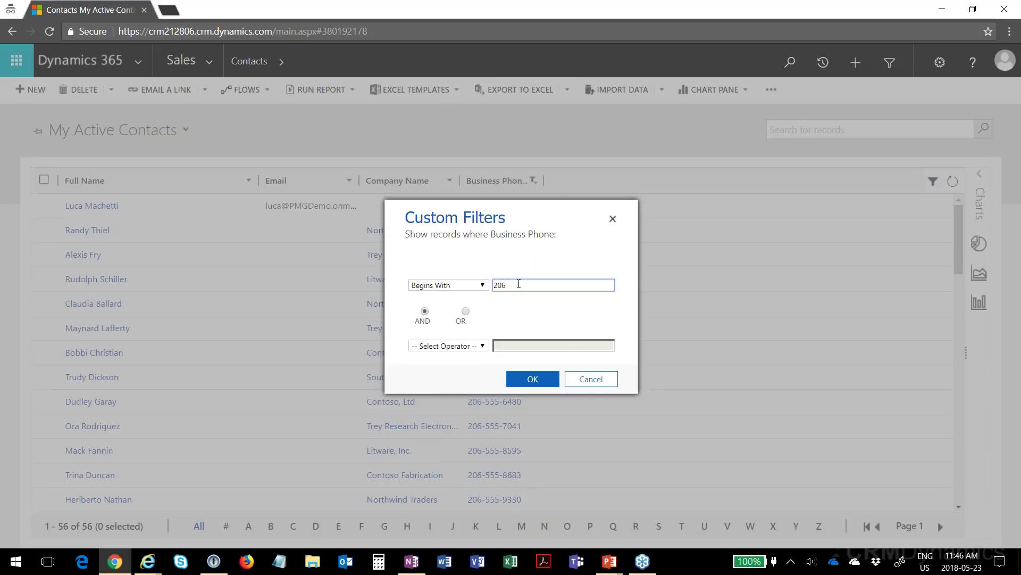
{"action": "left_click", "coordinate": [528, 379]}
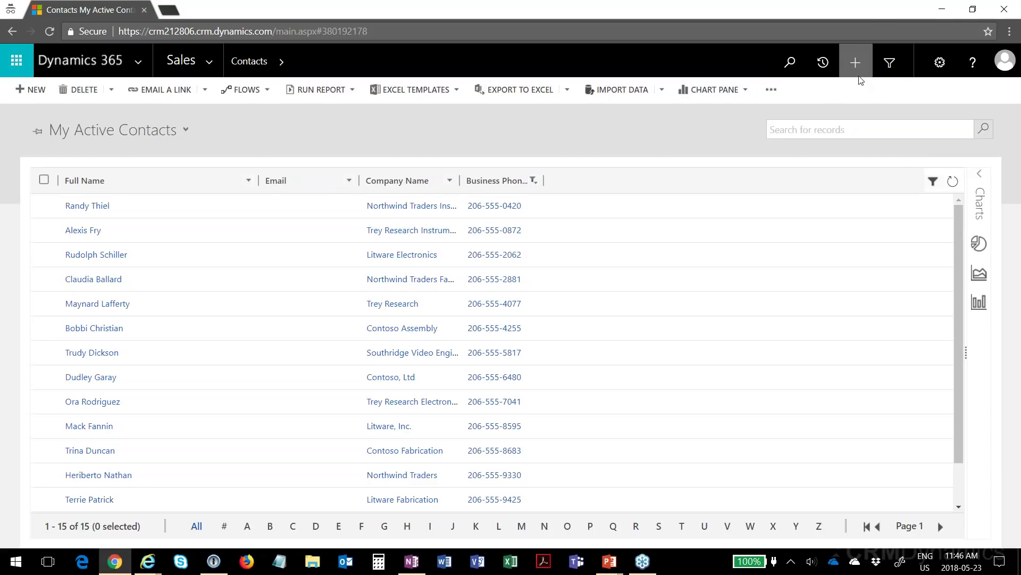
- Open Advanced Find for the contacts, continuing without saving the current view's filters
{"action": "left_click", "coordinate": [890, 65]}
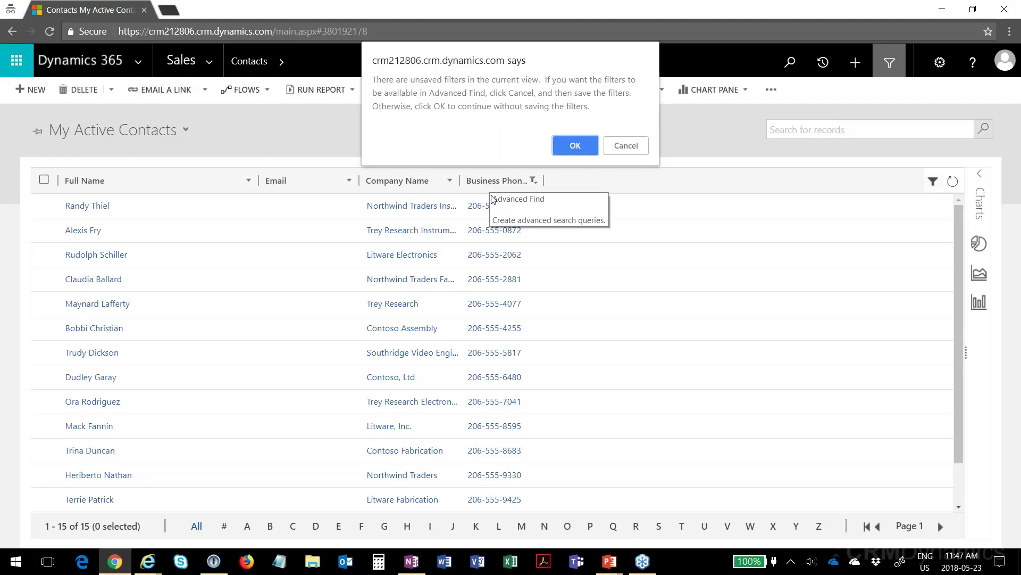
{"action": "left_click", "coordinate": [576, 147]}
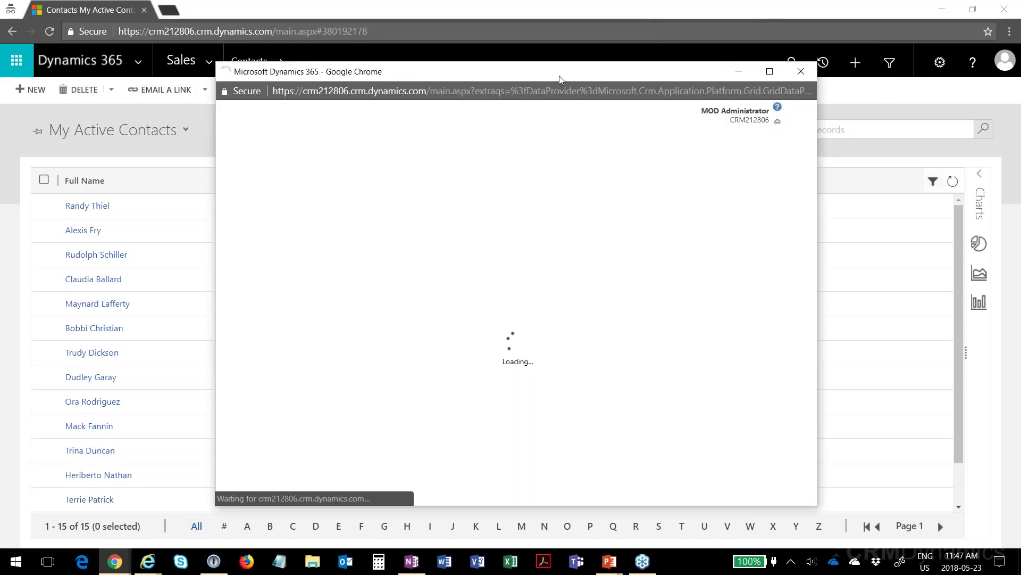
{"action": "left_click_drag", "start_coordinate": [546, 74], "coordinate": [504, 61]}
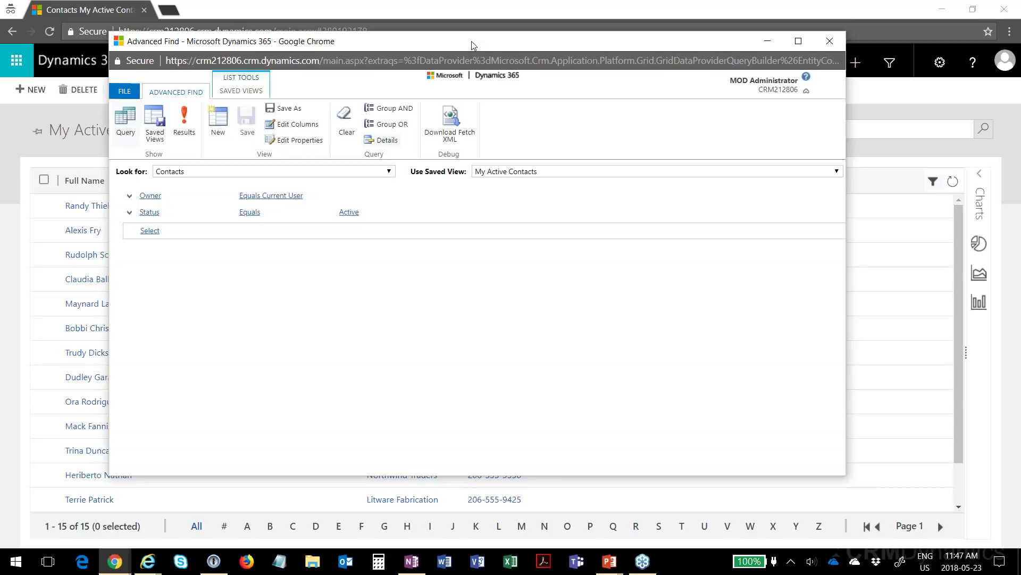
- Add the Pet Type and Pets columns after the Email column in the view's column layout
{"action": "left_click", "coordinate": [200, 231]}
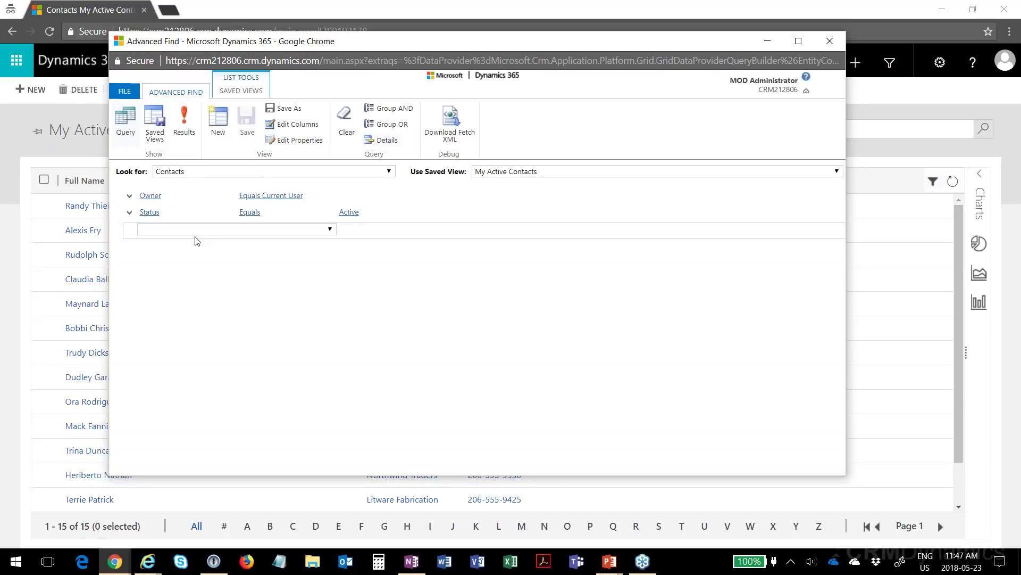
{"action": "left_click", "coordinate": [298, 124]}
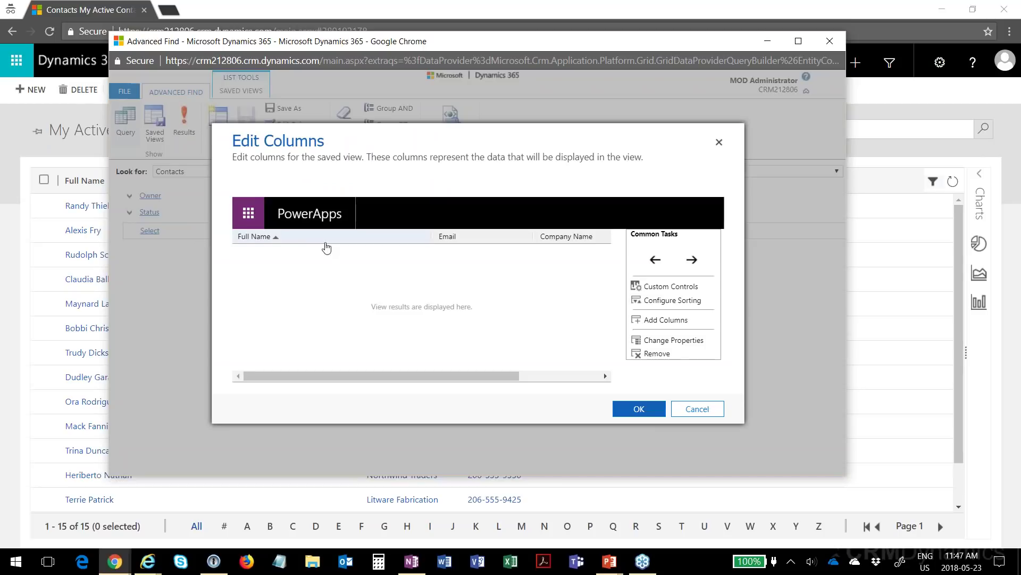
{"action": "left_click_drag", "start_coordinate": [506, 375], "coordinate": [558, 369]}
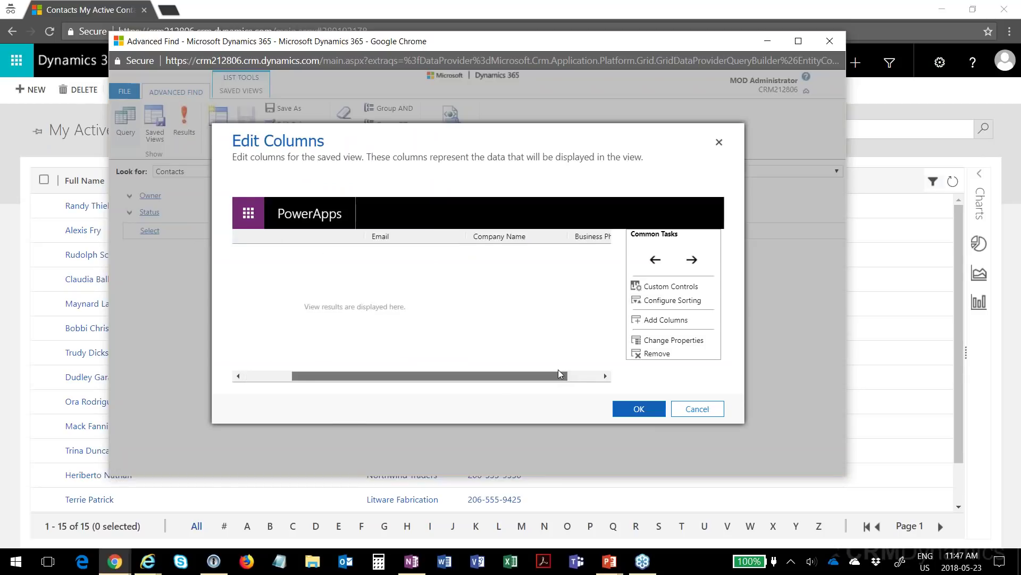
{"action": "left_click", "coordinate": [413, 236]}
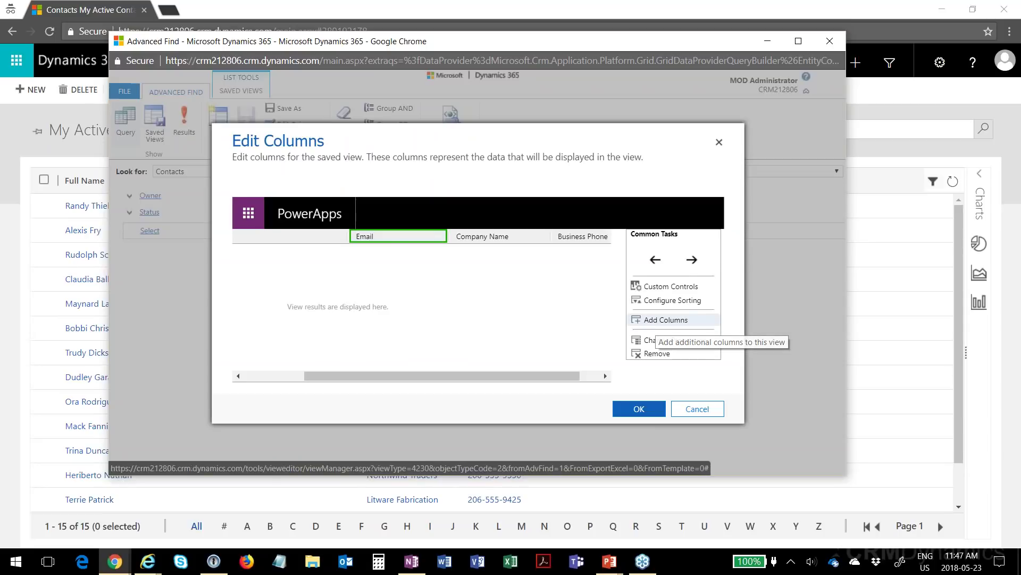
{"action": "left_click", "coordinate": [666, 319]}
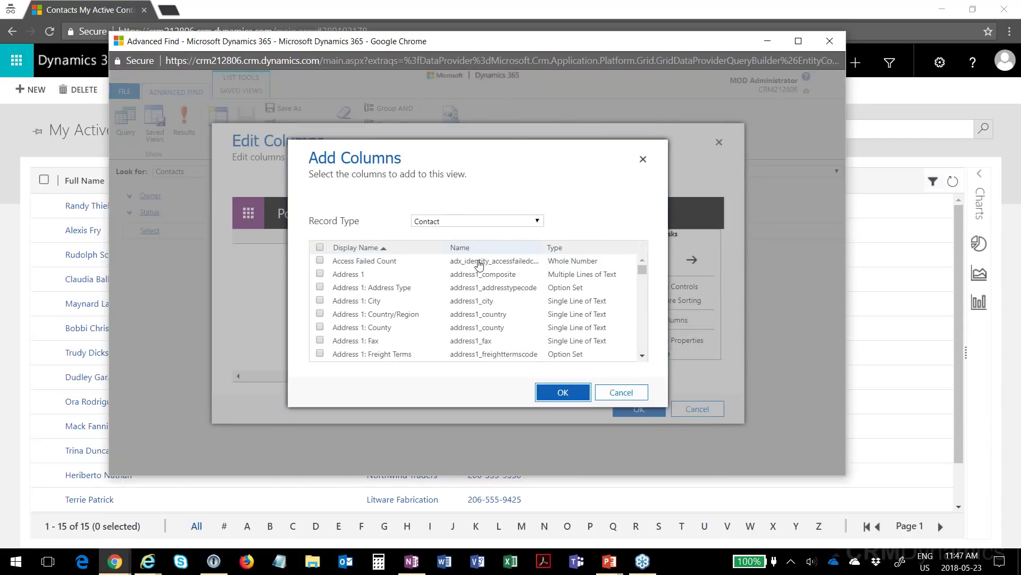
{"action": "scroll", "coordinate": [418, 324], "scroll_direction": "down", "scroll_amount": 5}
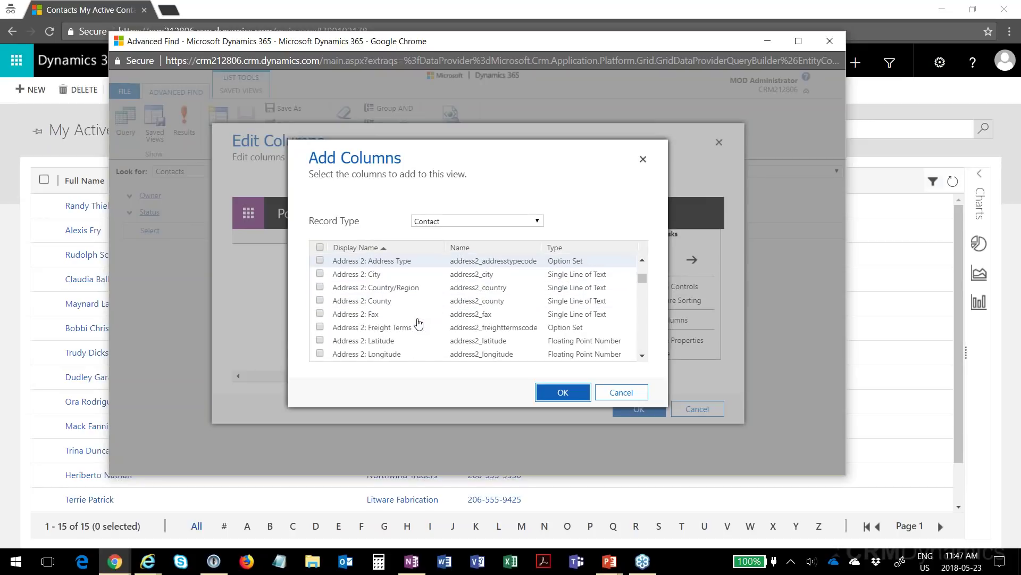
{"action": "scroll", "coordinate": [417, 324], "scroll_direction": "down", "scroll_amount": 12}
{"action": "scroll", "coordinate": [420, 322], "scroll_direction": "down", "scroll_amount": 4}
{"action": "scroll", "coordinate": [420, 322], "scroll_direction": "down", "scroll_amount": 6}
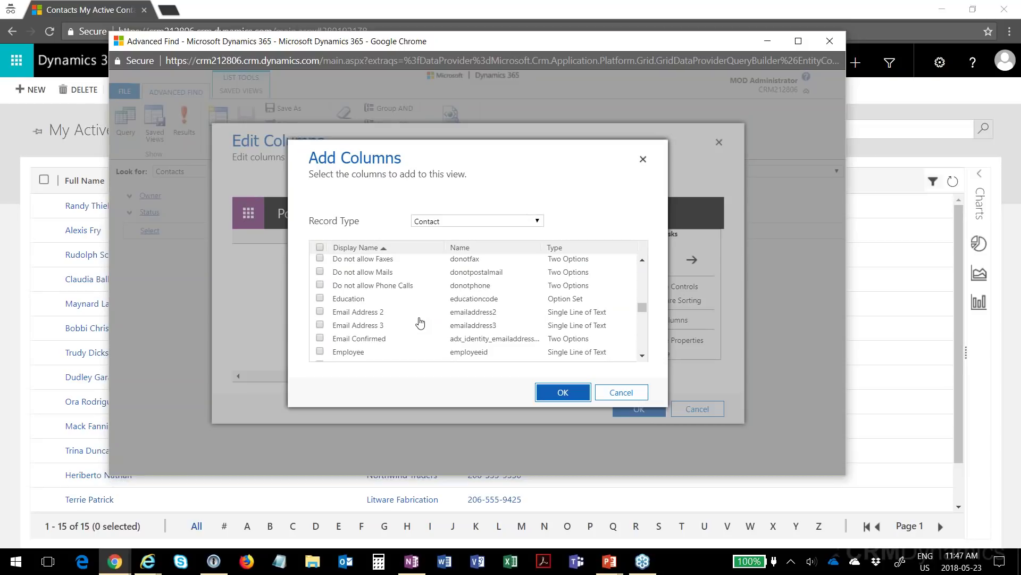
{"action": "scroll", "coordinate": [421, 322], "scroll_direction": "down", "scroll_amount": 2}
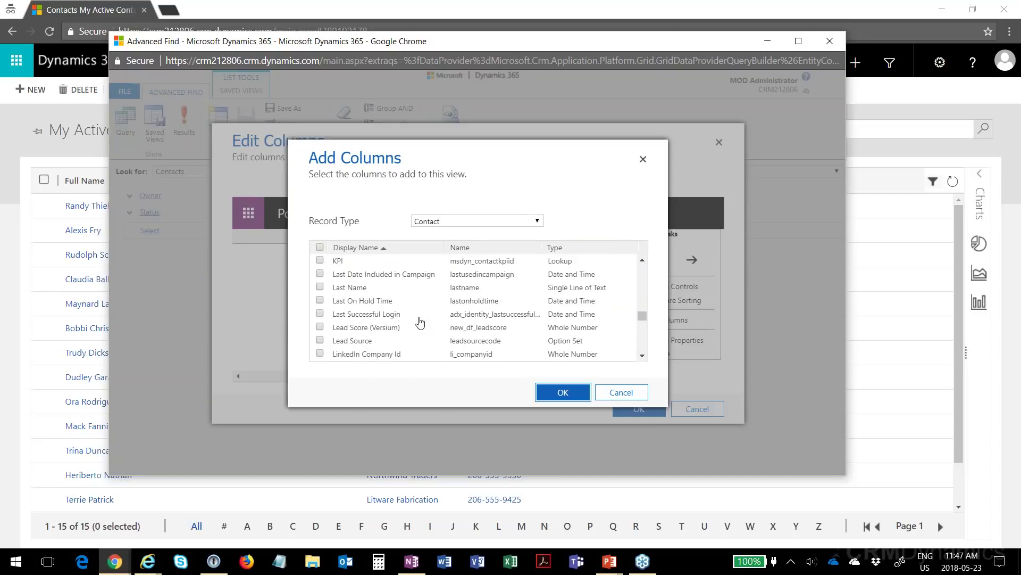
{"action": "scroll", "coordinate": [421, 323], "scroll_direction": "down", "scroll_amount": 8}
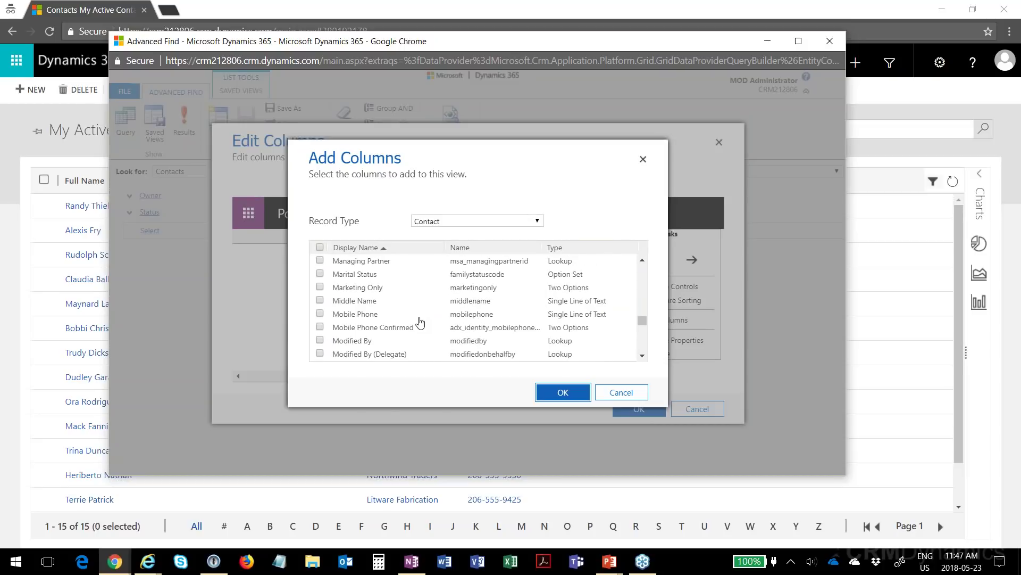
{"action": "scroll", "coordinate": [420, 323], "scroll_direction": "down", "scroll_amount": 8}
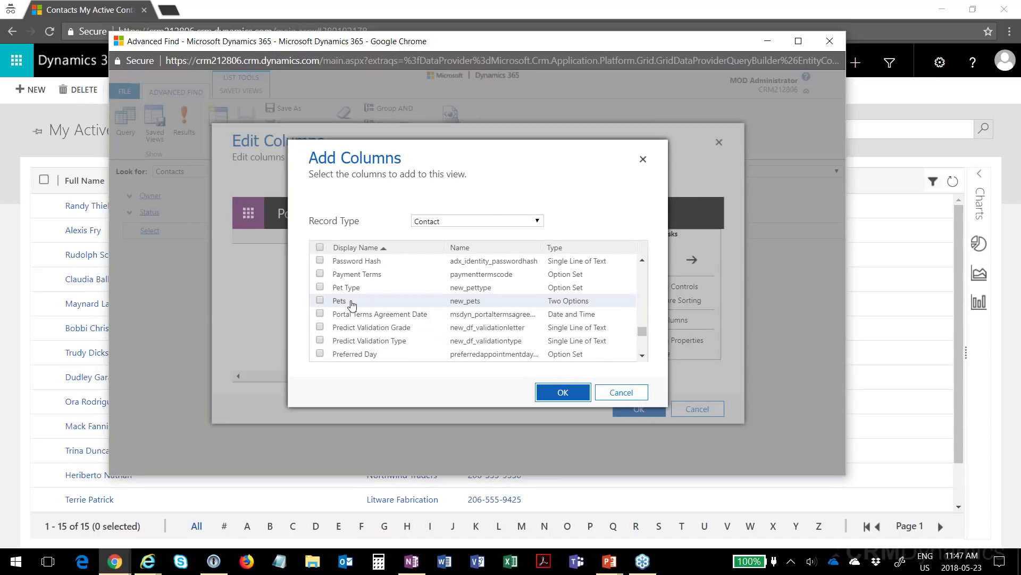
{"action": "left_click", "coordinate": [320, 288]}
{"action": "left_click", "coordinate": [320, 301]}
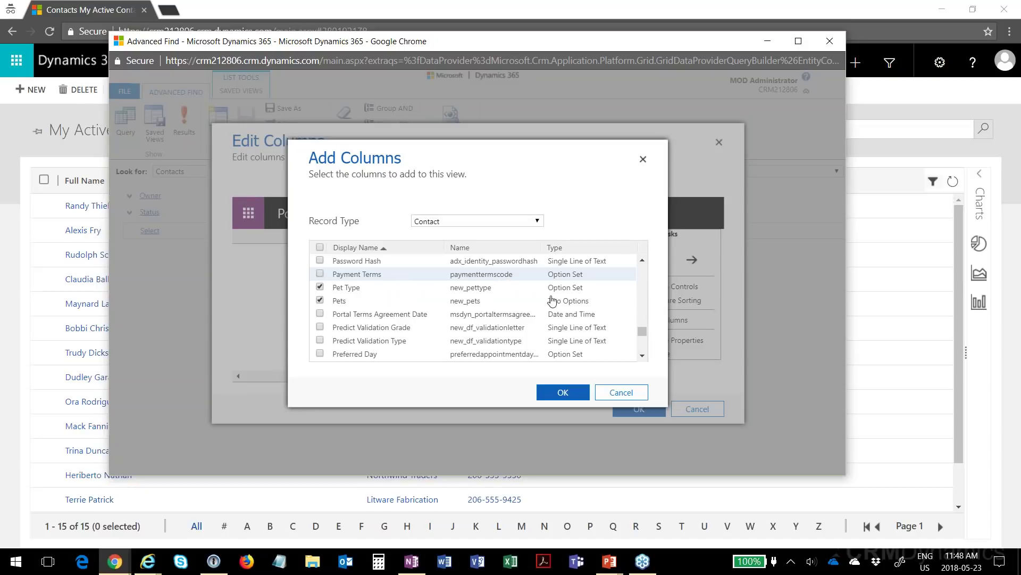
{"action": "left_click", "coordinate": [553, 396]}
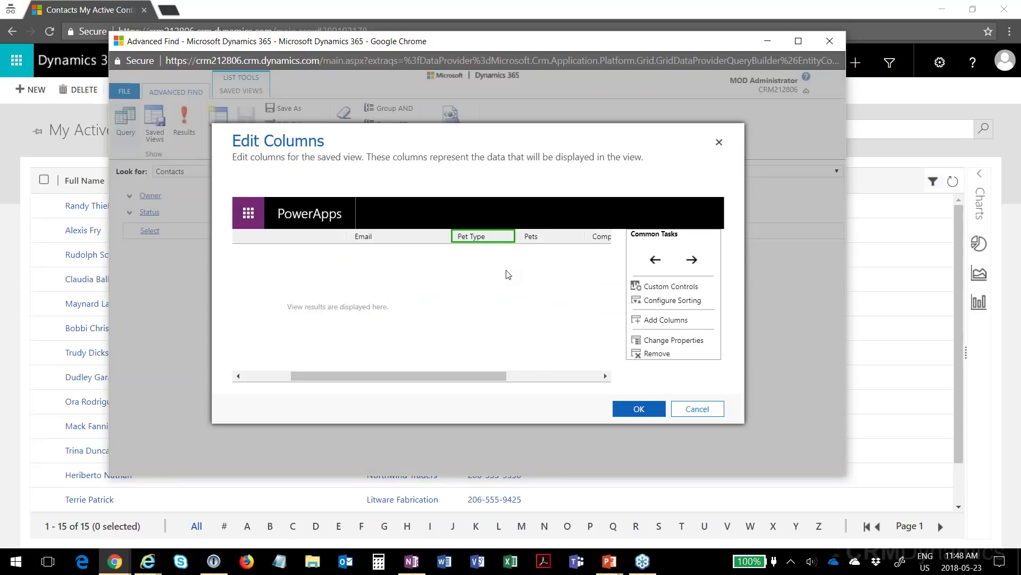
{"action": "left_click", "coordinate": [633, 416]}
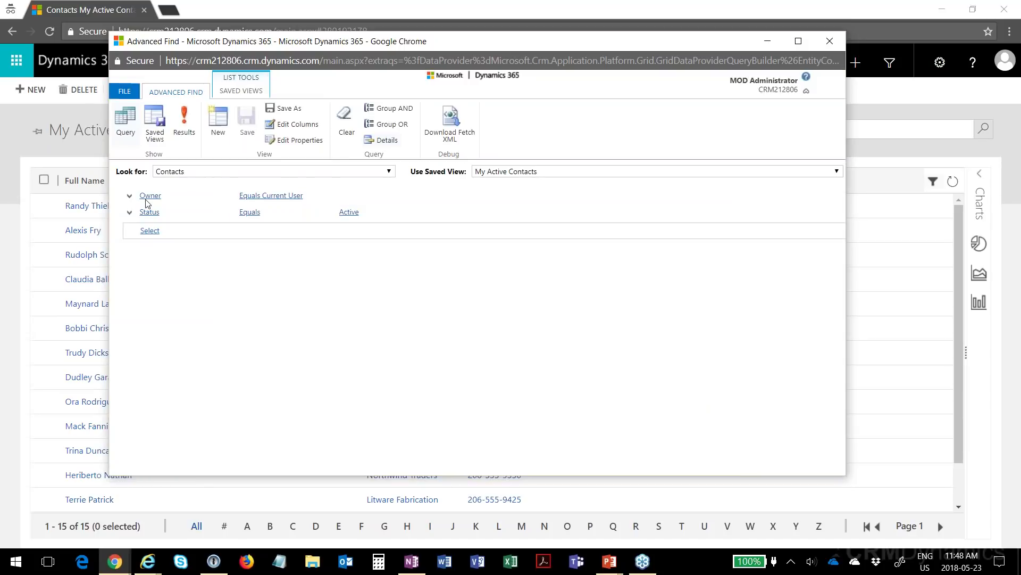
- Run the query and bulk edit the second through ninth contacts, setting Pets to Yes and Pet Type to Dog
{"action": "left_click", "coordinate": [185, 124]}
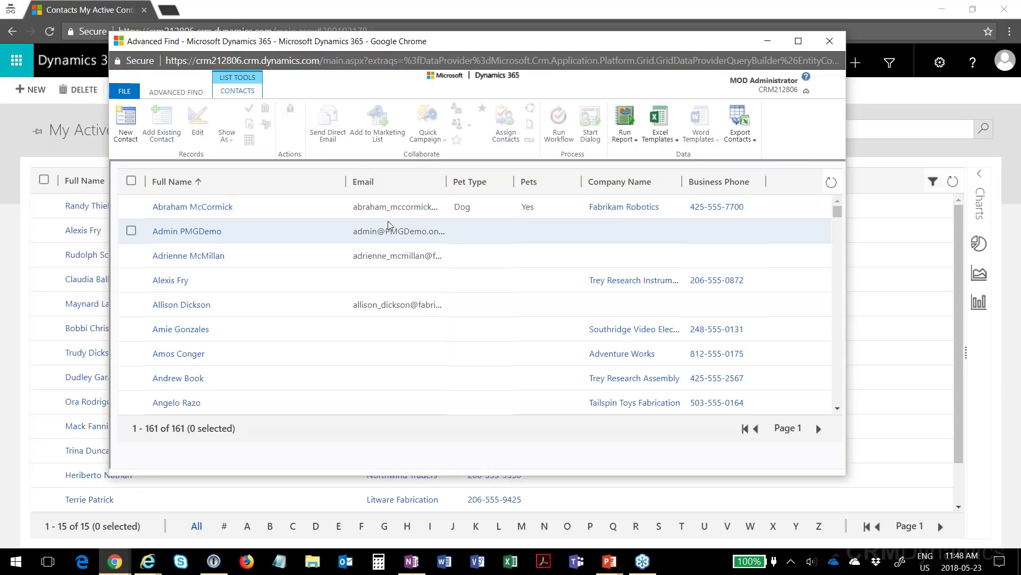
{"action": "left_click", "coordinate": [131, 231]}
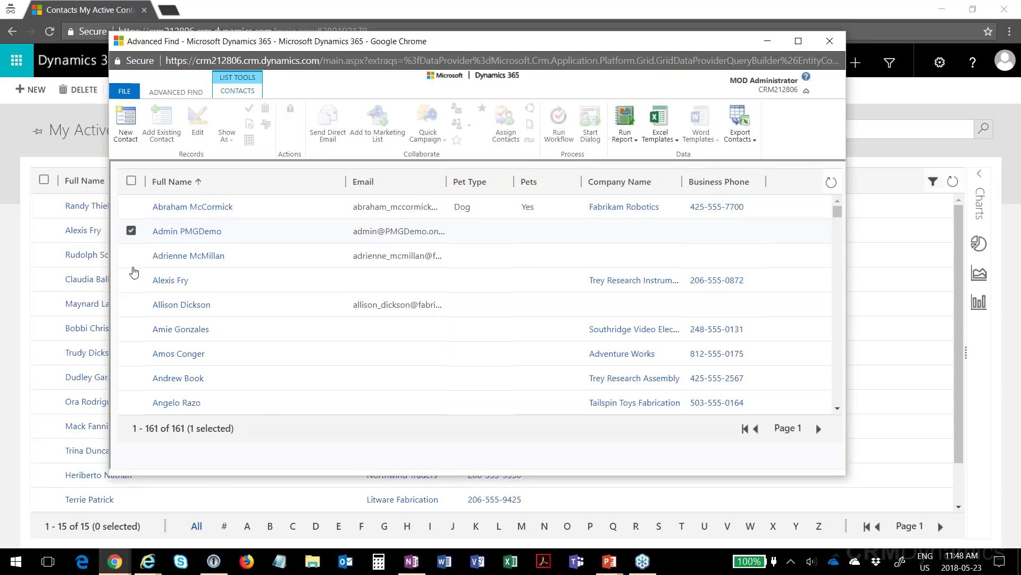
{"action": "left_click", "coordinate": [131, 402], "text": "shift"}
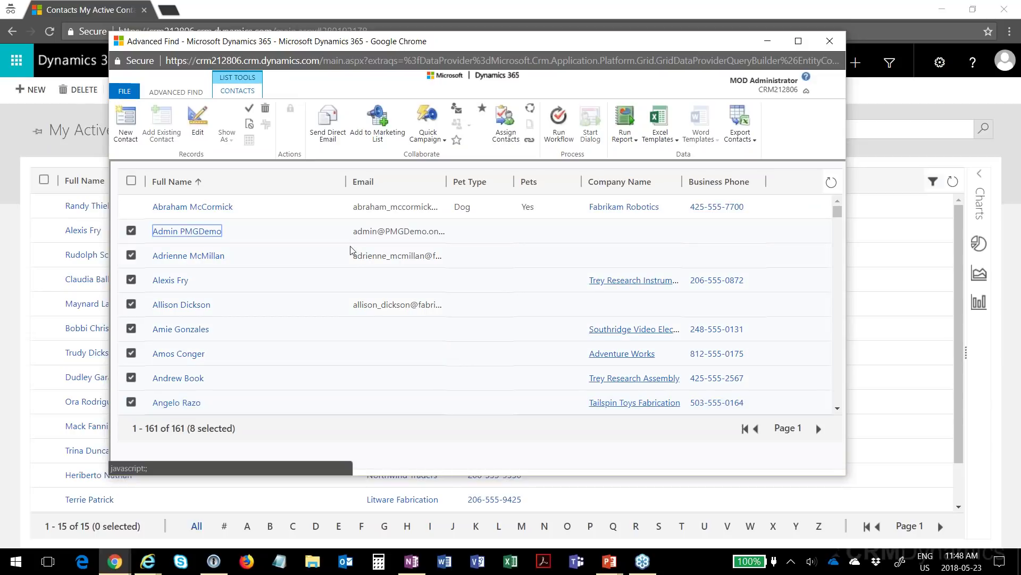
{"action": "left_click", "coordinate": [201, 128]}
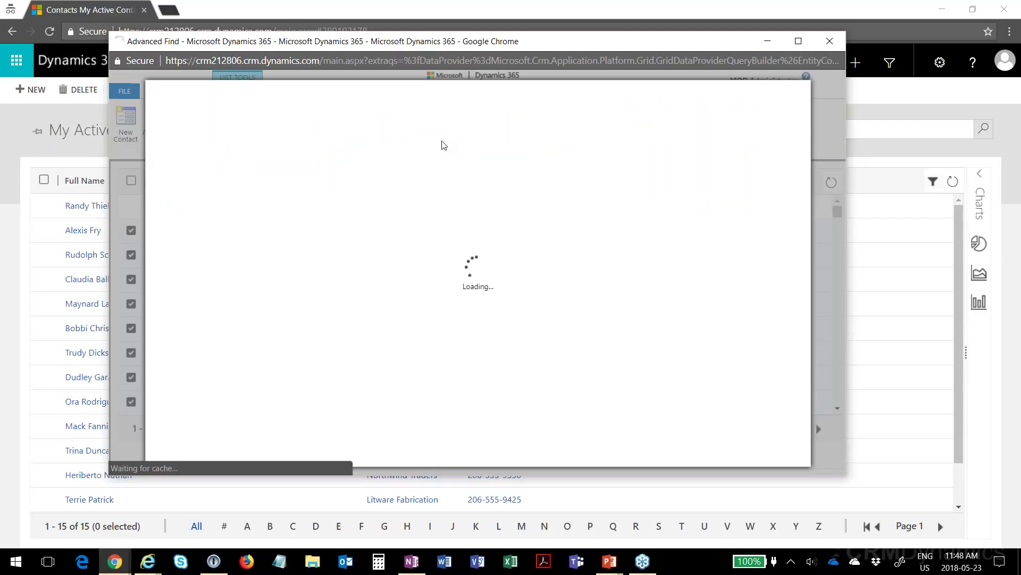
{"action": "scroll", "coordinate": [276, 325], "scroll_direction": "down", "scroll_amount": 2}
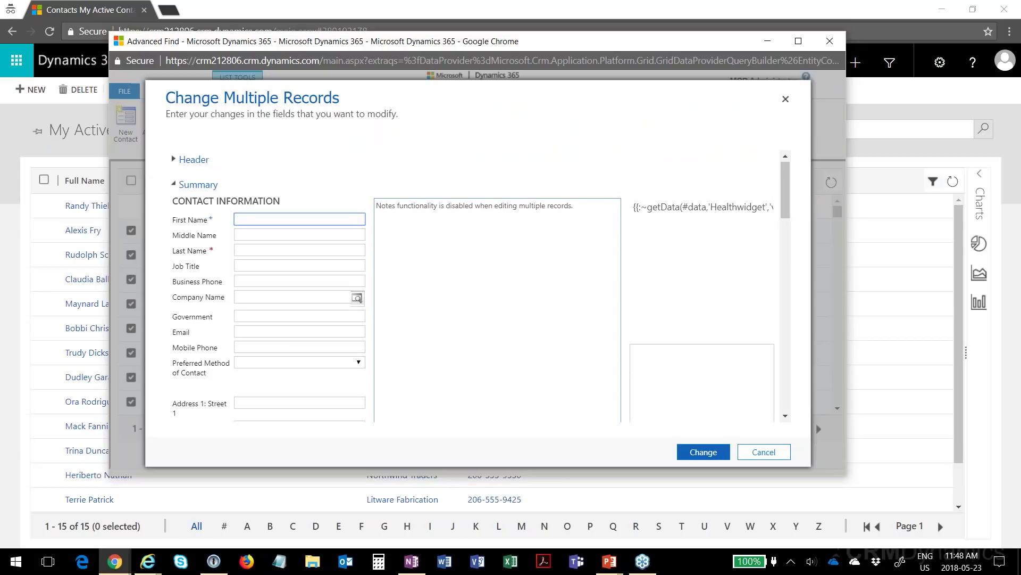
{"action": "scroll", "coordinate": [260, 301], "scroll_direction": "down", "scroll_amount": 5}
{"action": "left_click", "coordinate": [272, 300]}
{"action": "left_click", "coordinate": [359, 317]}
{"action": "left_click", "coordinate": [275, 354]}
{"action": "left_click", "coordinate": [701, 450]}
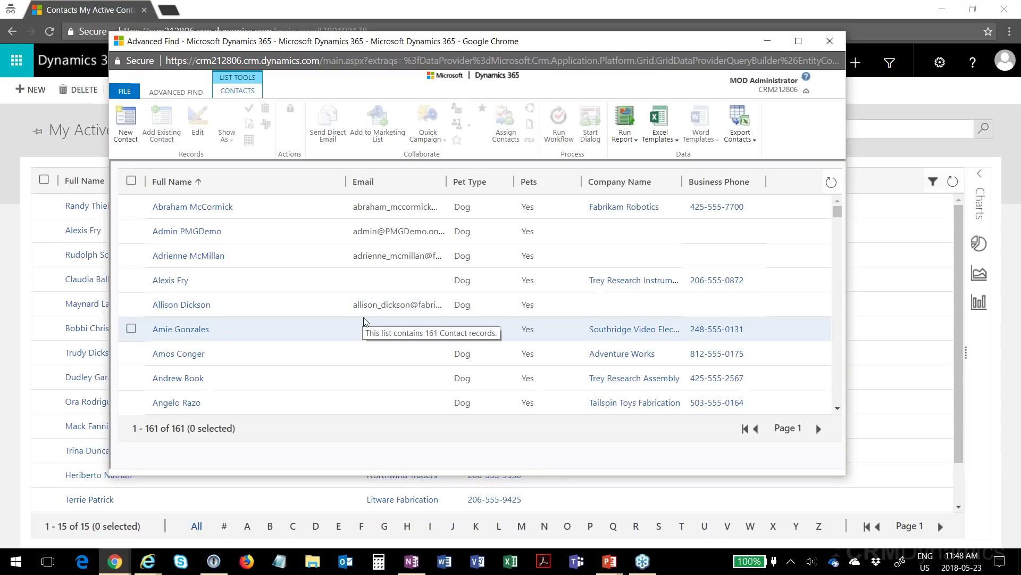
- Add the criterion Pet Type Equals Dog to the query and show the matching contacts
{"action": "left_click_drag", "start_coordinate": [289, 479], "coordinate": [288, 492]}
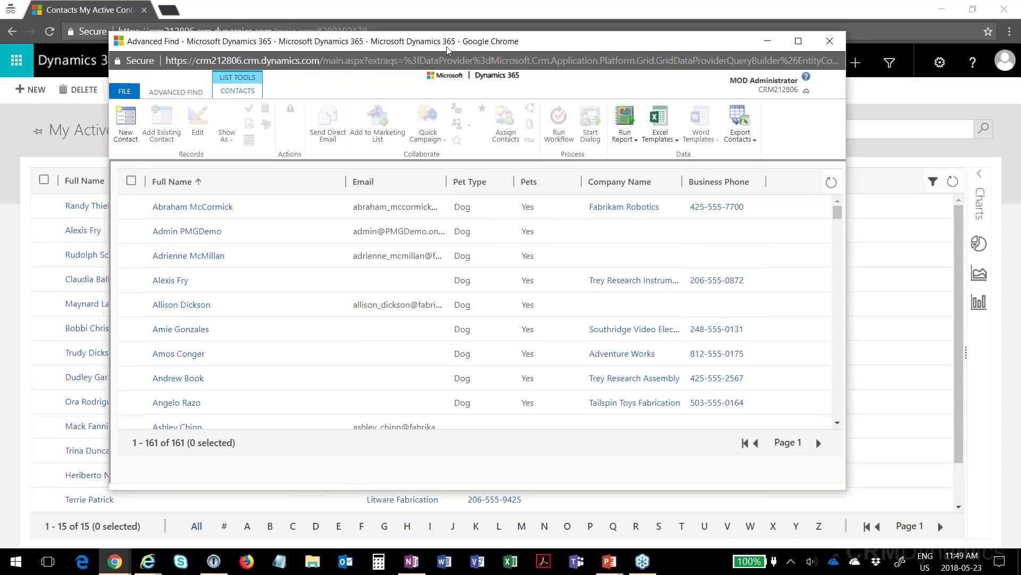
{"action": "left_click", "coordinate": [183, 96]}
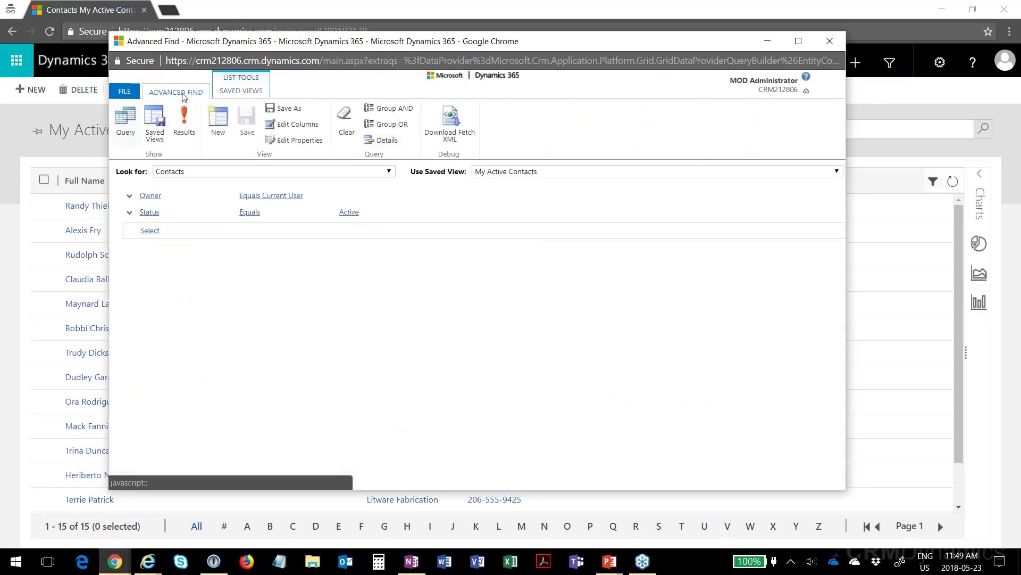
{"action": "left_click", "coordinate": [167, 233]}
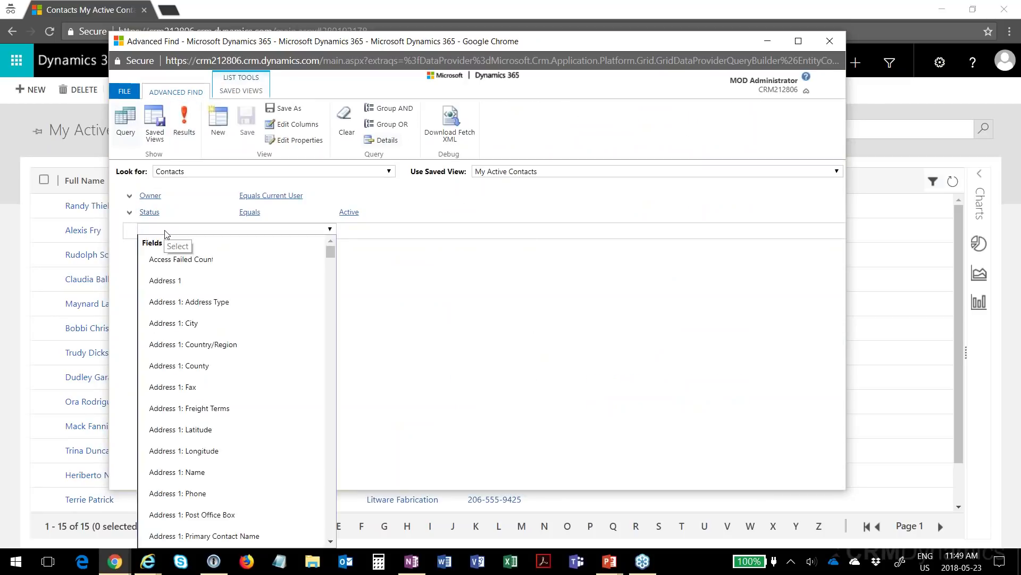
{"action": "key", "text": "p"}
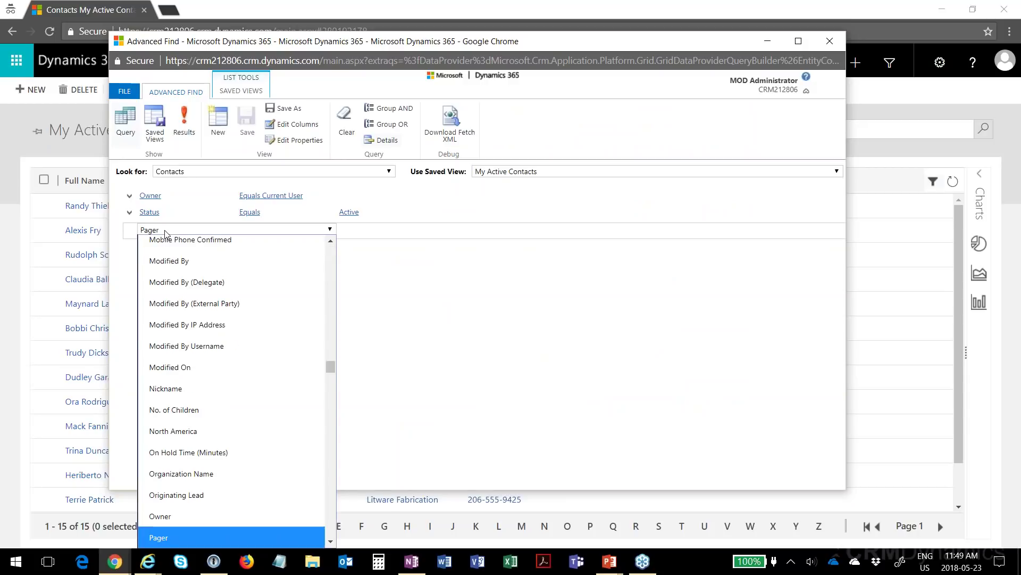
{"action": "scroll", "coordinate": [225, 343], "scroll_direction": "down", "scroll_amount": 2}
{"action": "scroll", "coordinate": [226, 343], "scroll_direction": "down", "scroll_amount": 2}
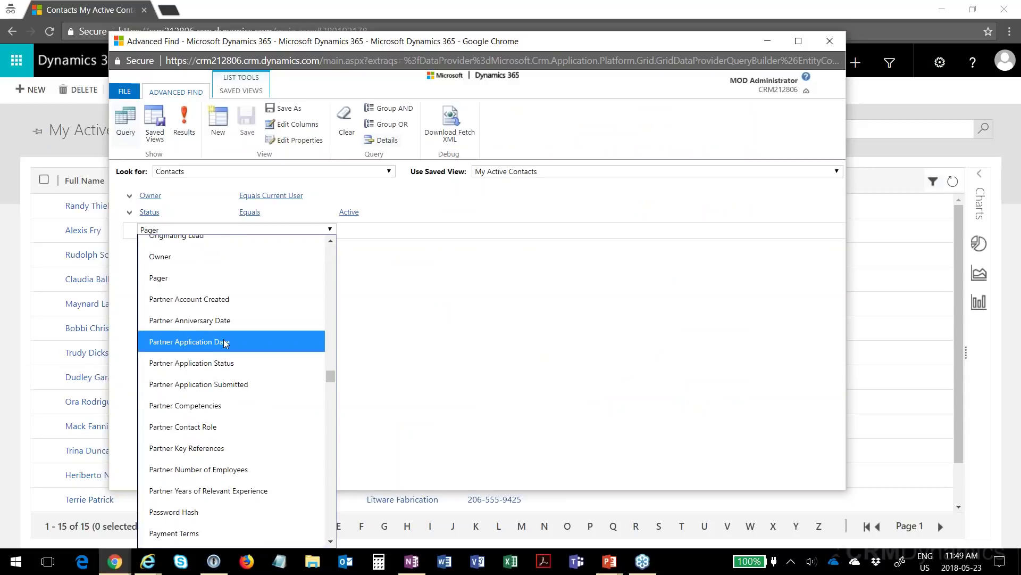
{"action": "scroll", "coordinate": [225, 338], "scroll_direction": "down", "scroll_amount": 3}
{"action": "left_click", "coordinate": [224, 441]}
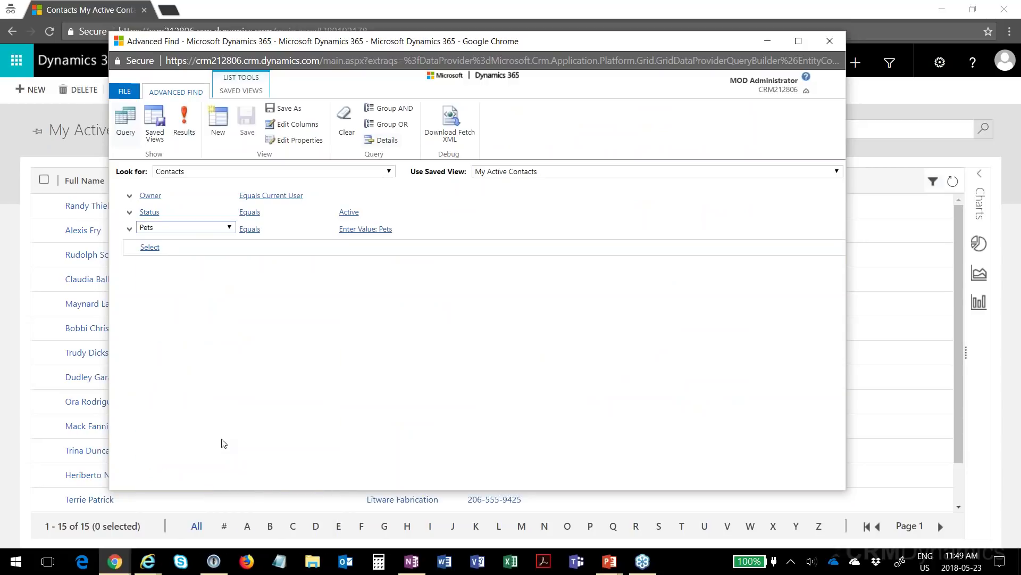
{"action": "left_click", "coordinate": [228, 229]}
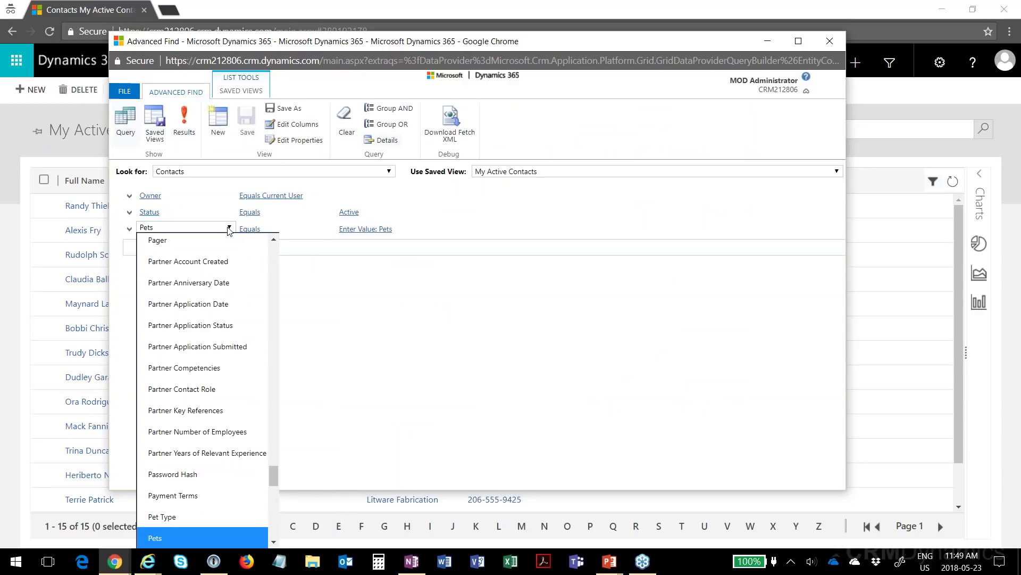
{"action": "left_click", "coordinate": [205, 516]}
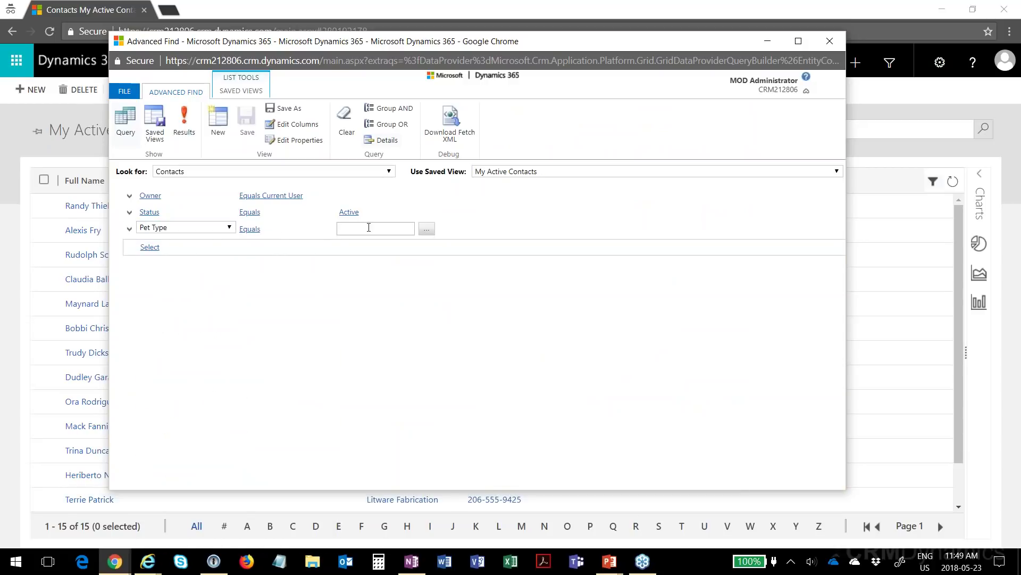
{"action": "left_click", "coordinate": [426, 230]}
{"action": "double_click", "coordinate": [376, 290]}
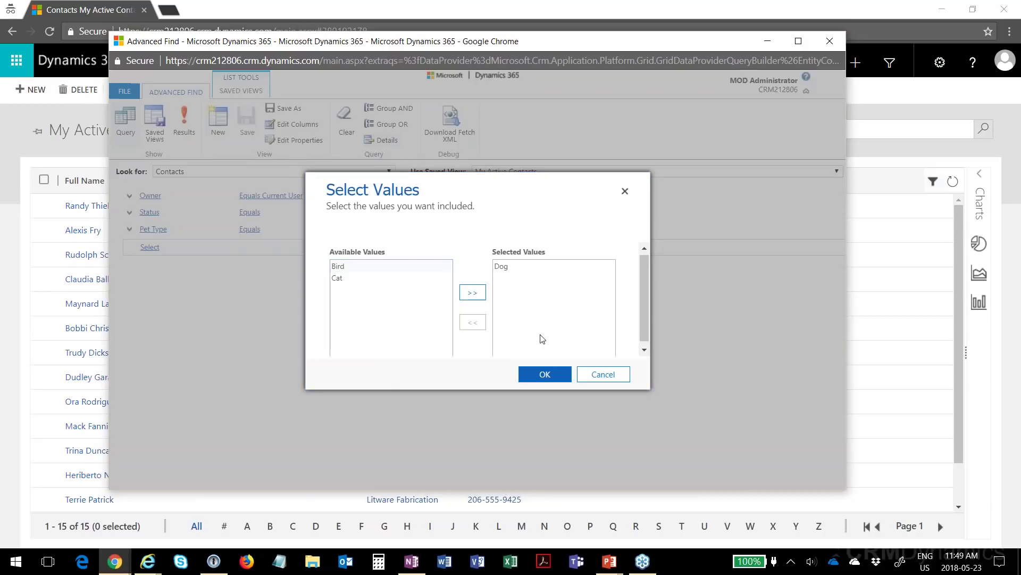
{"action": "left_click", "coordinate": [543, 374]}
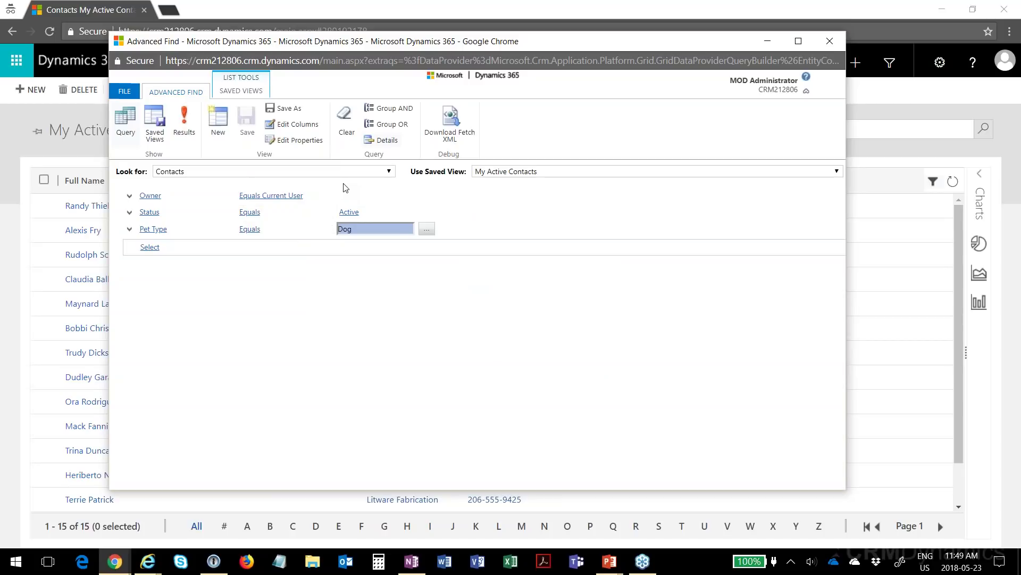
{"action": "left_click", "coordinate": [187, 134]}
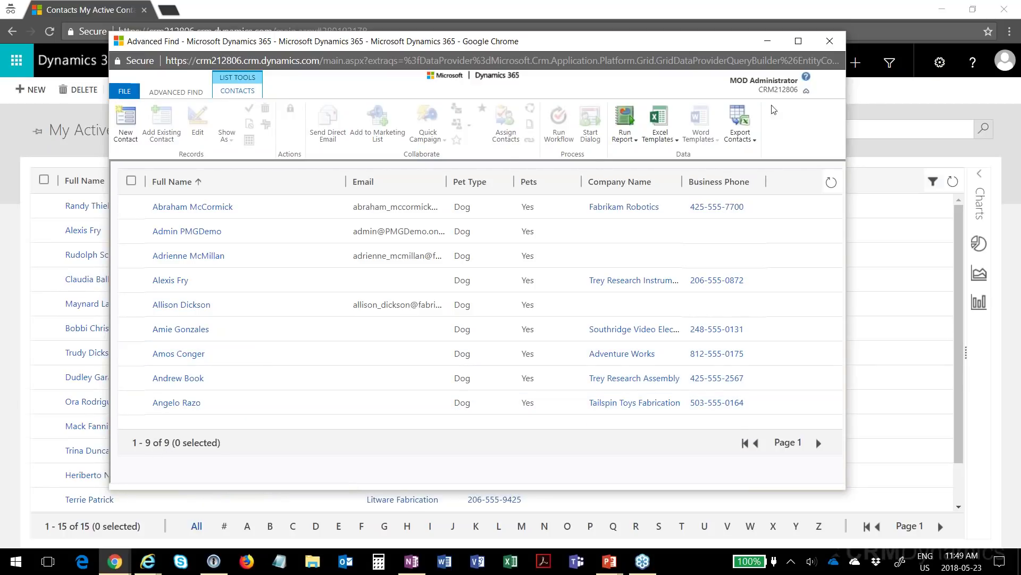
{"action": "left_click_drag", "start_coordinate": [844, 92], "coordinate": [906, 91]}
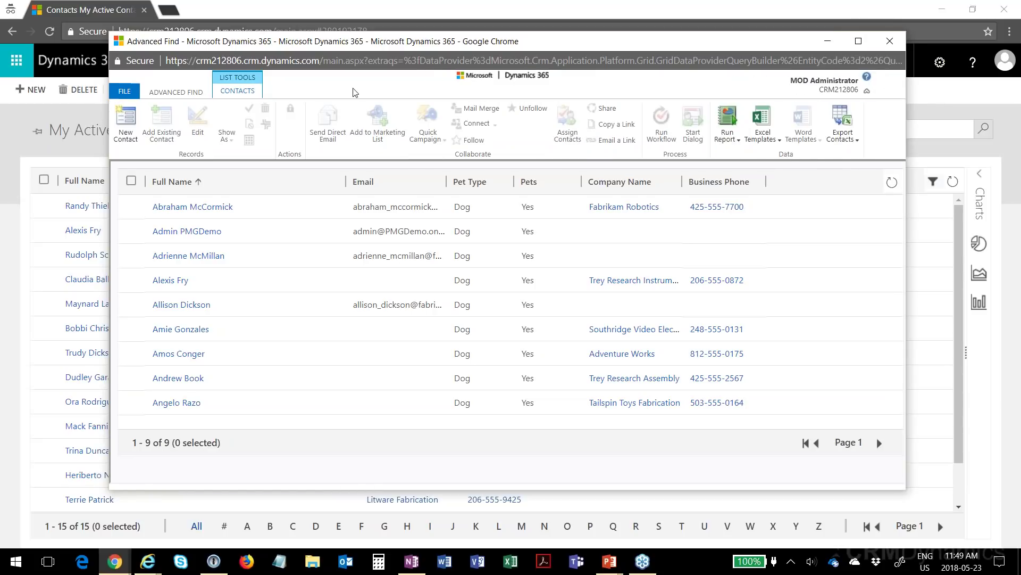
- Save the query as a new view named "My Active Contacts with Dogs"
{"action": "left_click", "coordinate": [179, 94]}
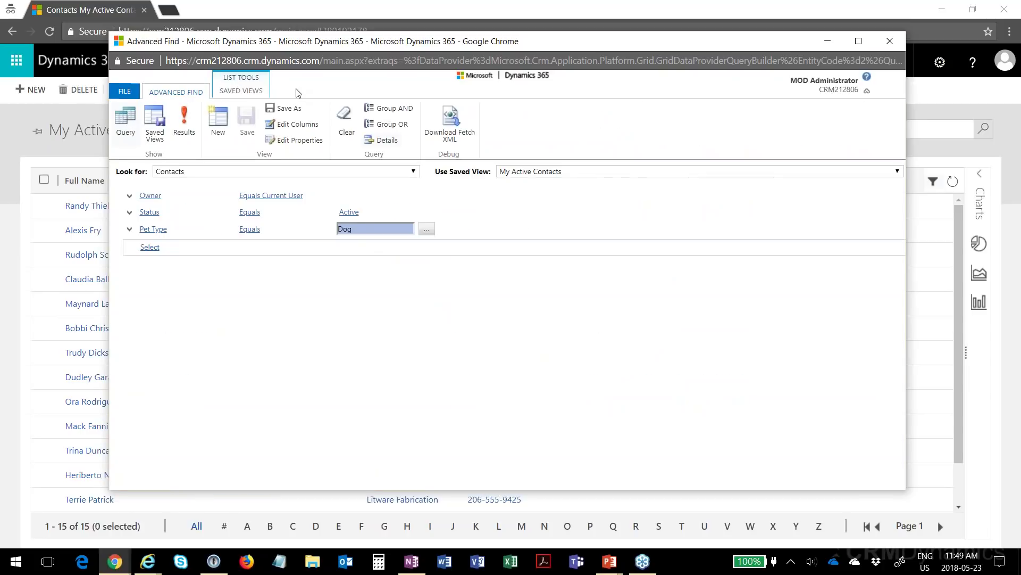
{"action": "left_click", "coordinate": [291, 110]}
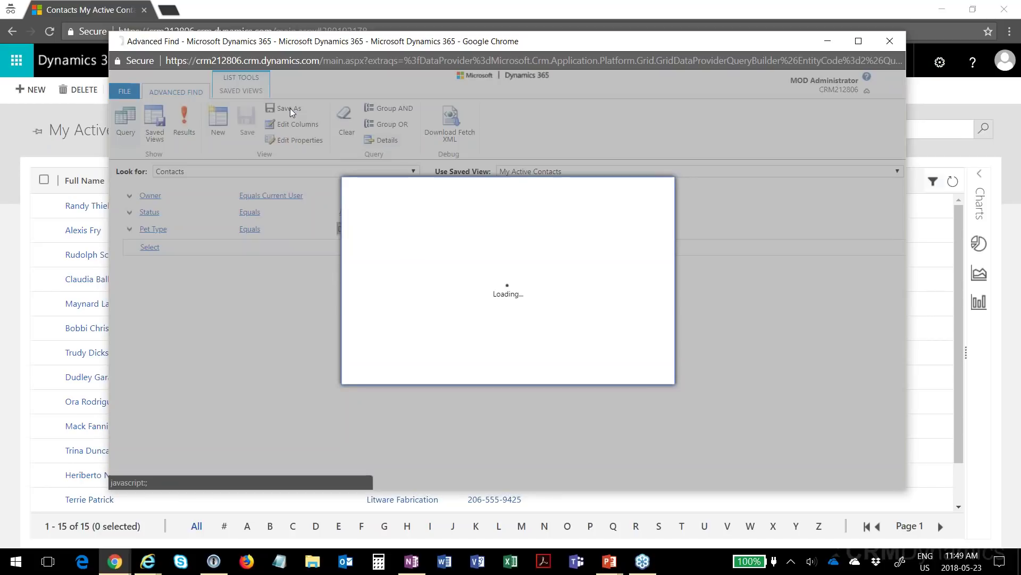
{"action": "left_click", "coordinate": [433, 279]}
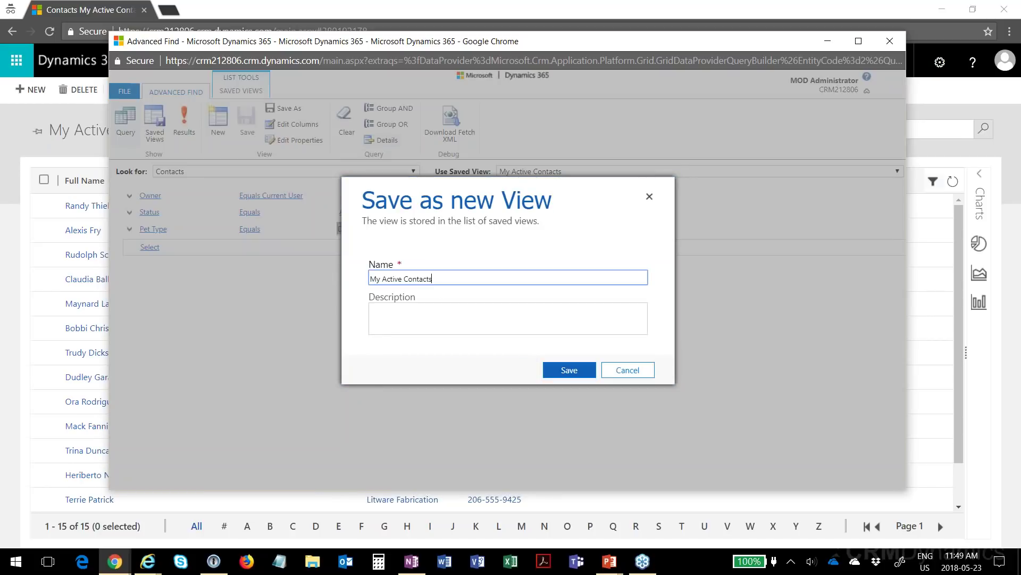
{"action": "type", "text": "with Dogs"}
{"action": "left_click", "coordinate": [566, 375]}
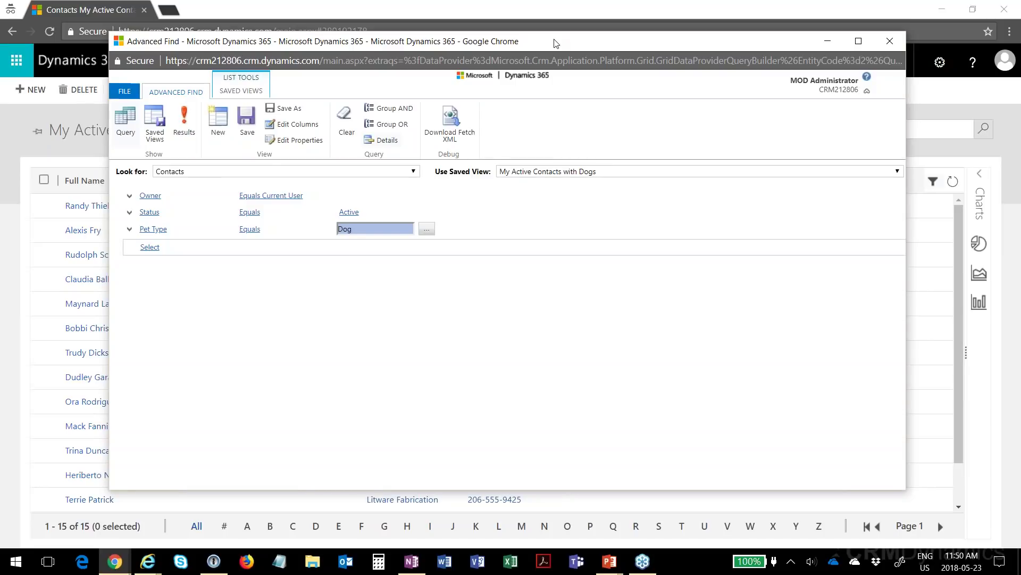
- Bring the main Contacts window forward and look through its view list for the newly saved personal view
{"action": "left_click_drag", "start_coordinate": [555, 42], "coordinate": [587, 60]}
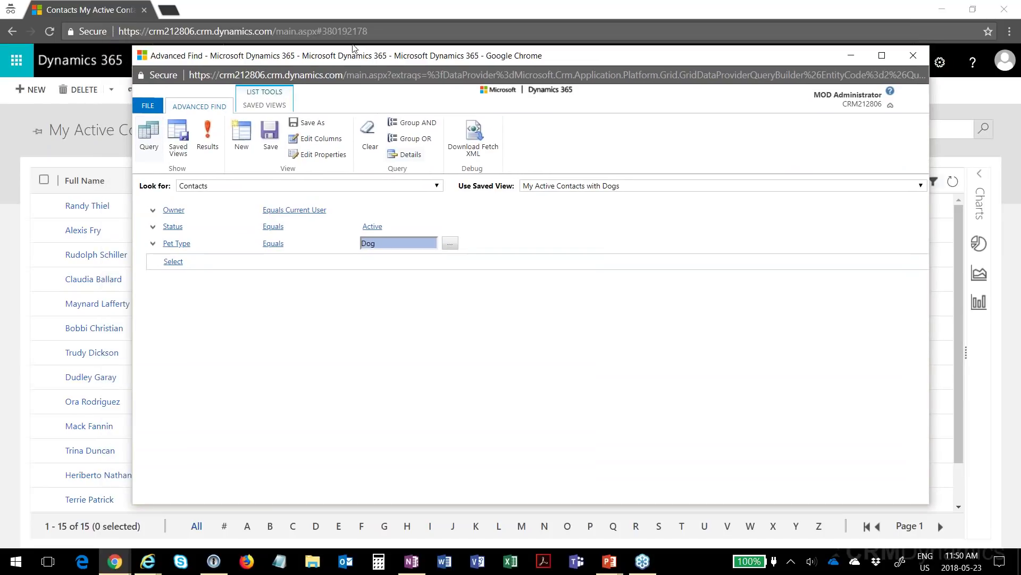
{"action": "left_click", "coordinate": [20, 117]}
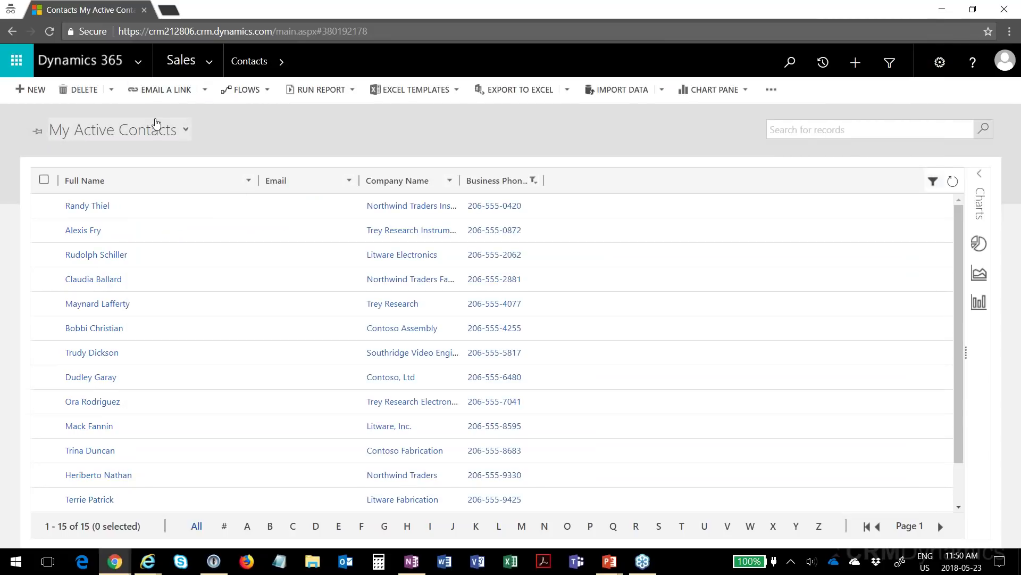
{"action": "left_click", "coordinate": [185, 131]}
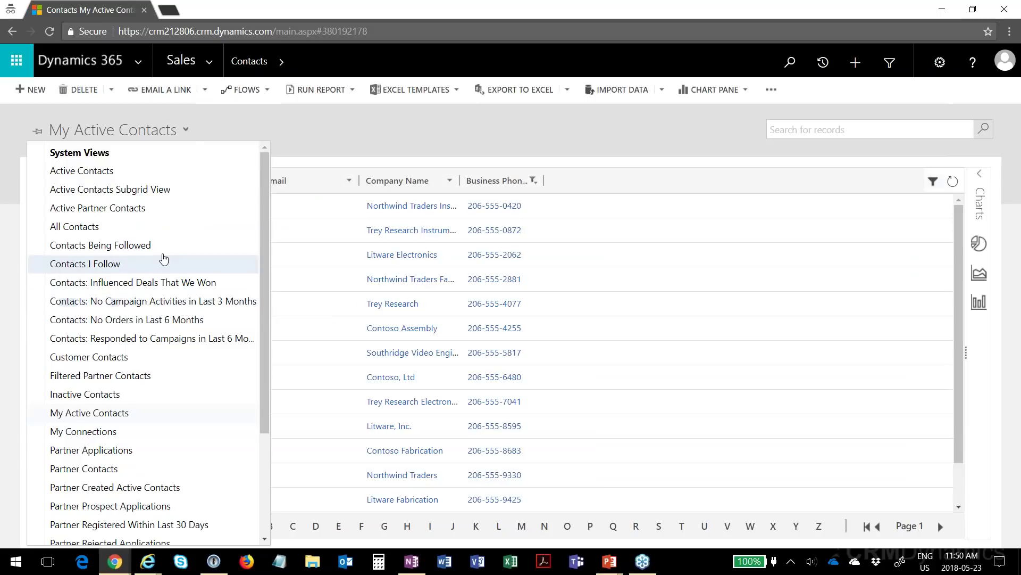
{"action": "scroll", "coordinate": [188, 347], "scroll_direction": "down", "scroll_amount": 1}
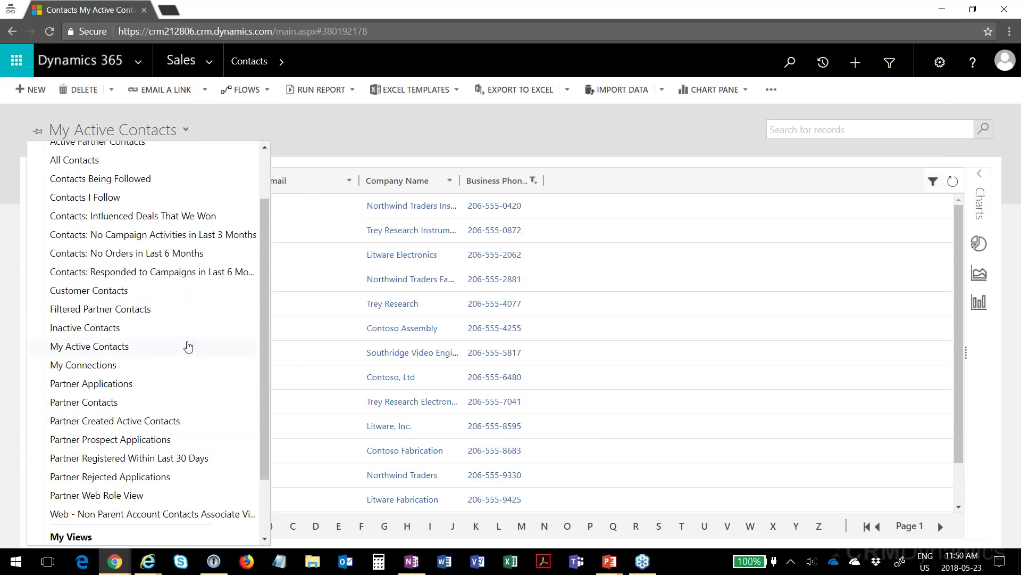
{"action": "scroll", "coordinate": [189, 346], "scroll_direction": "down", "scroll_amount": 1}
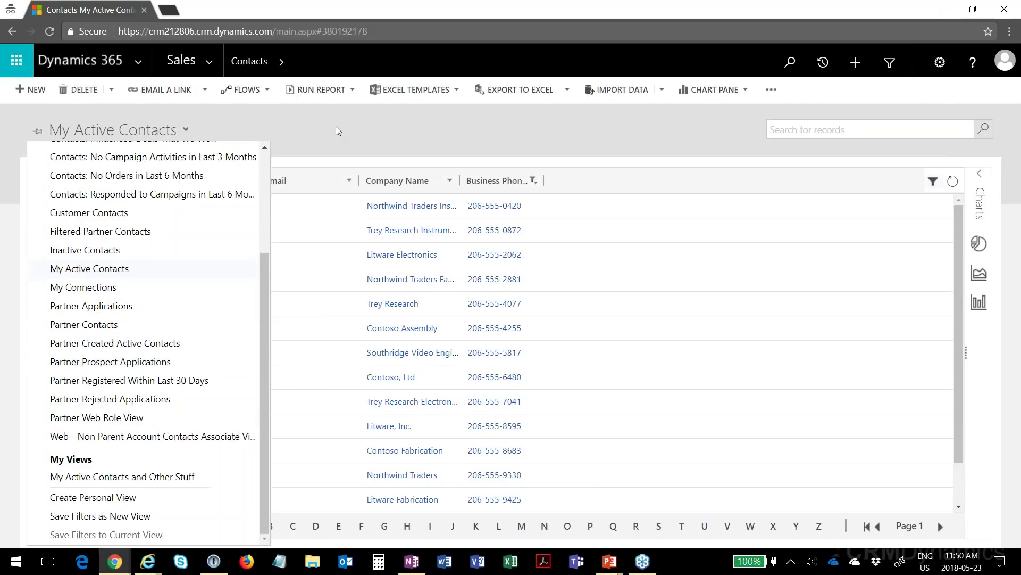
- Switch the contact list to the Web - Non Parent Account Contacts view and recheck the available views
{"action": "left_click", "coordinate": [125, 437]}
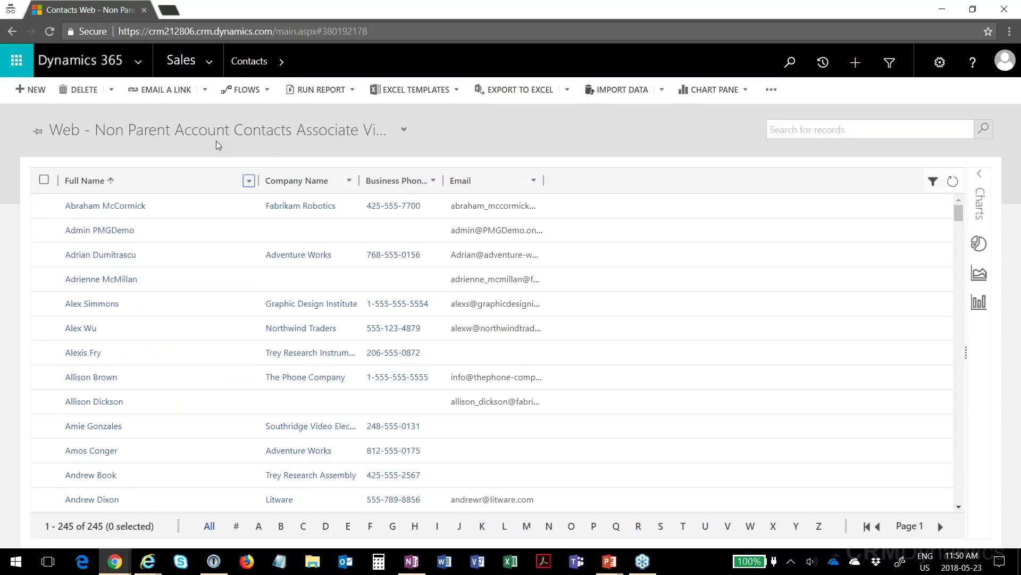
{"action": "left_click", "coordinate": [216, 140]}
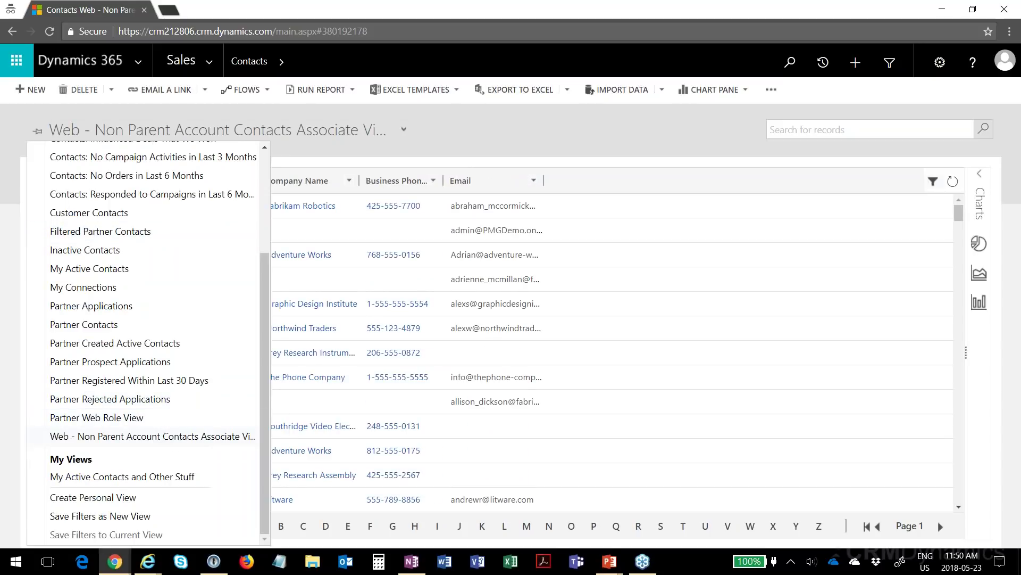
{"action": "left_click", "coordinate": [453, 138]}
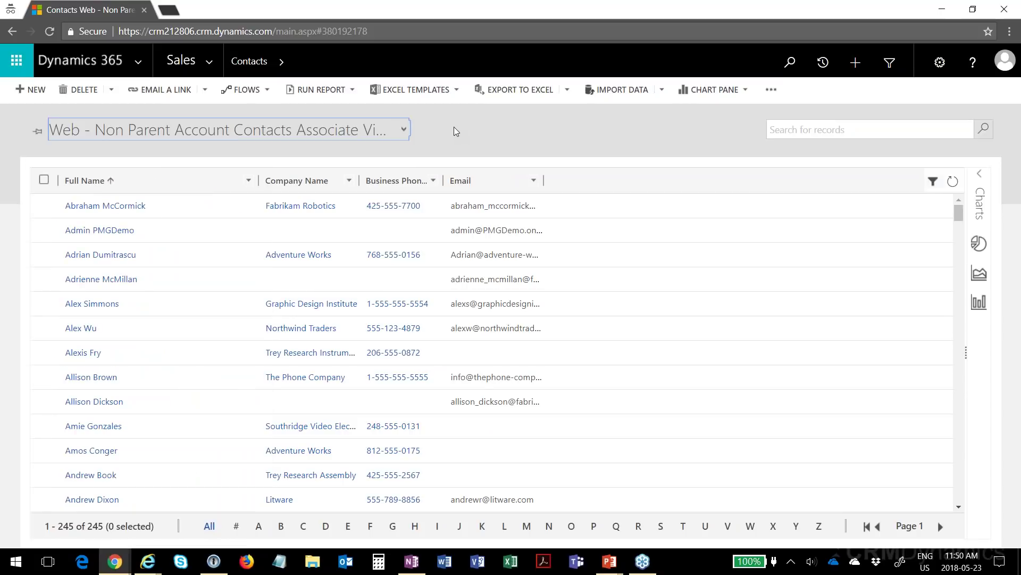
- Refresh the Contacts page and open the personal view "My Active Contacts with Dogs"
{"action": "left_click", "coordinate": [455, 127]}
{"action": "key", "text": "F5"}
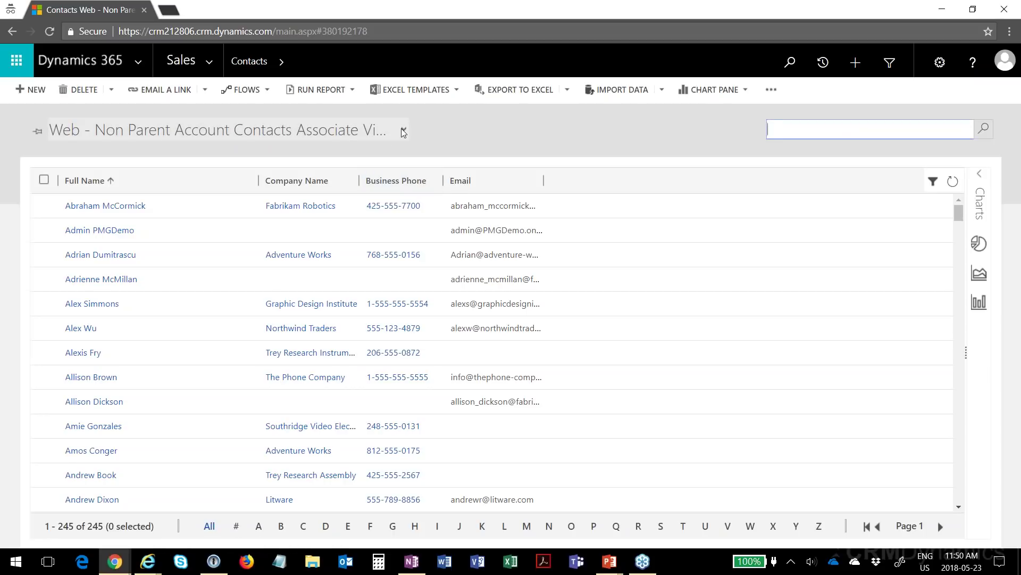
{"action": "left_click", "coordinate": [387, 134]}
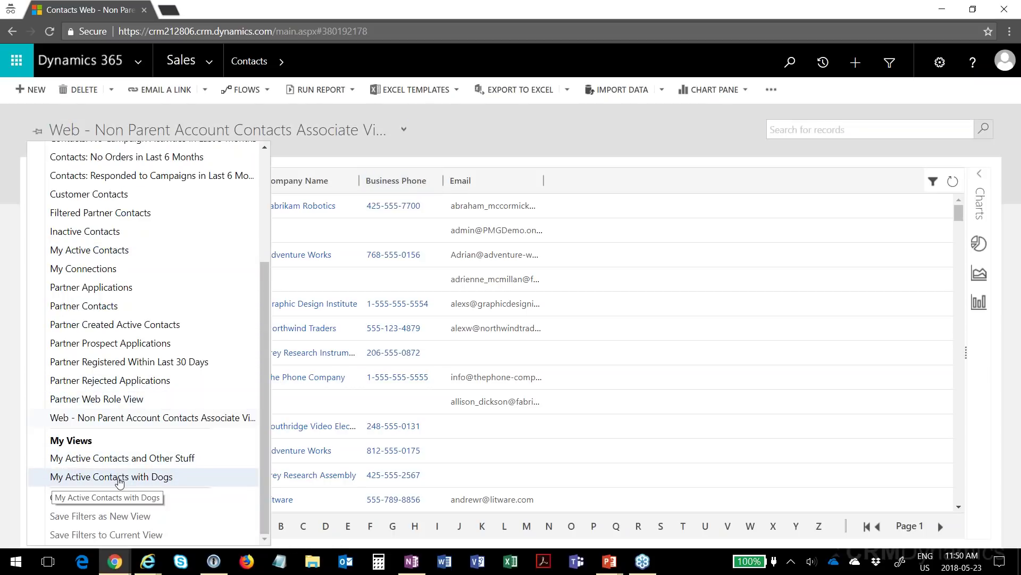
{"action": "left_click", "coordinate": [119, 477]}
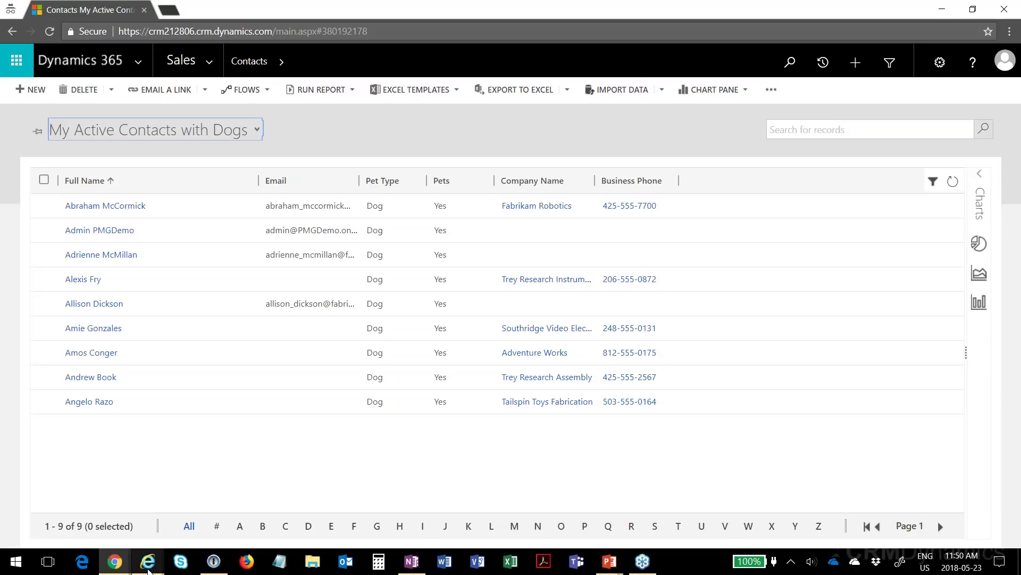
- Return to the Advanced Find window, show the saved views and select "My Active Contacts with Dogs"
{"action": "left_click", "coordinate": [115, 561]}
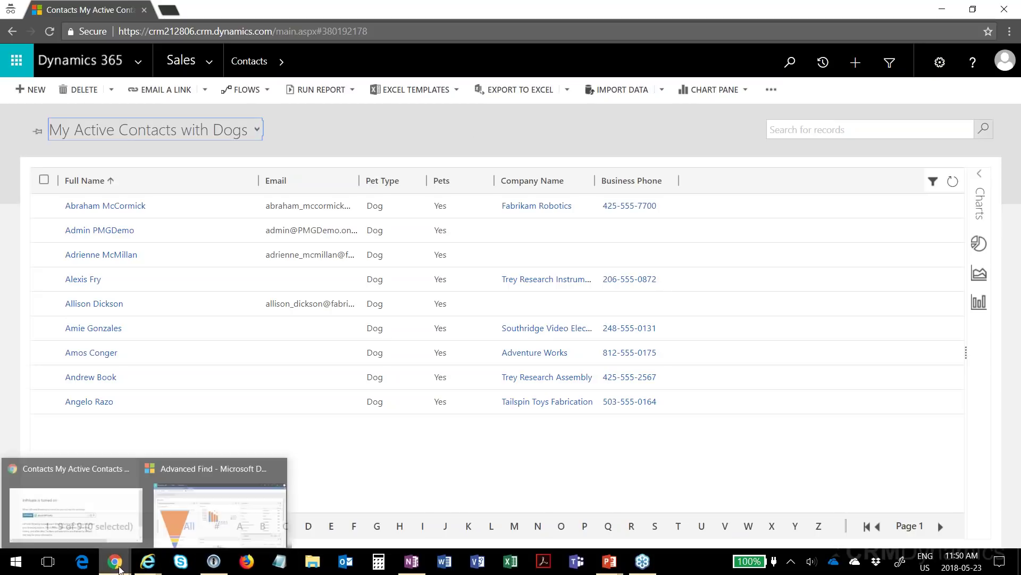
{"action": "left_click", "coordinate": [229, 520]}
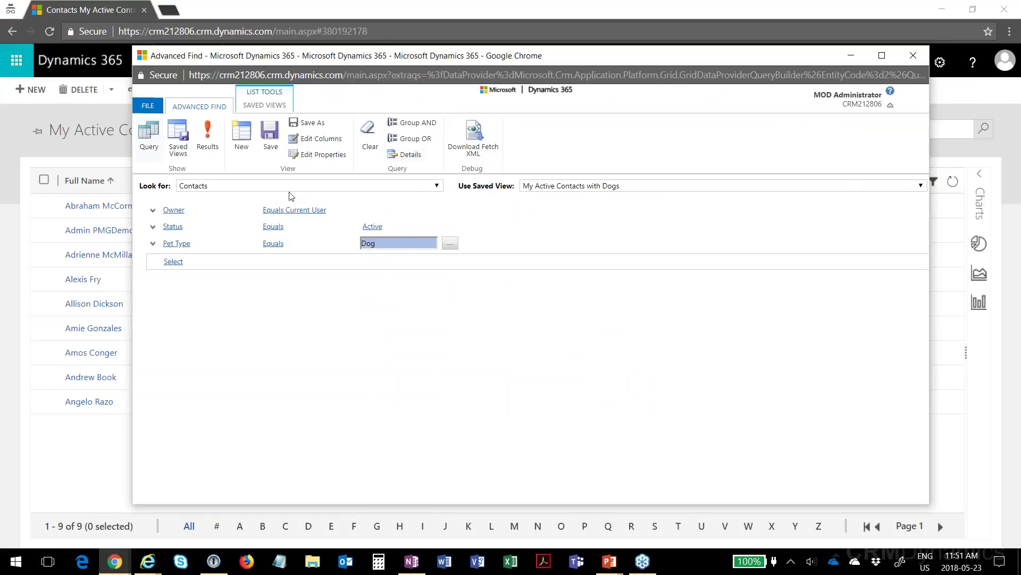
{"action": "left_click", "coordinate": [262, 106]}
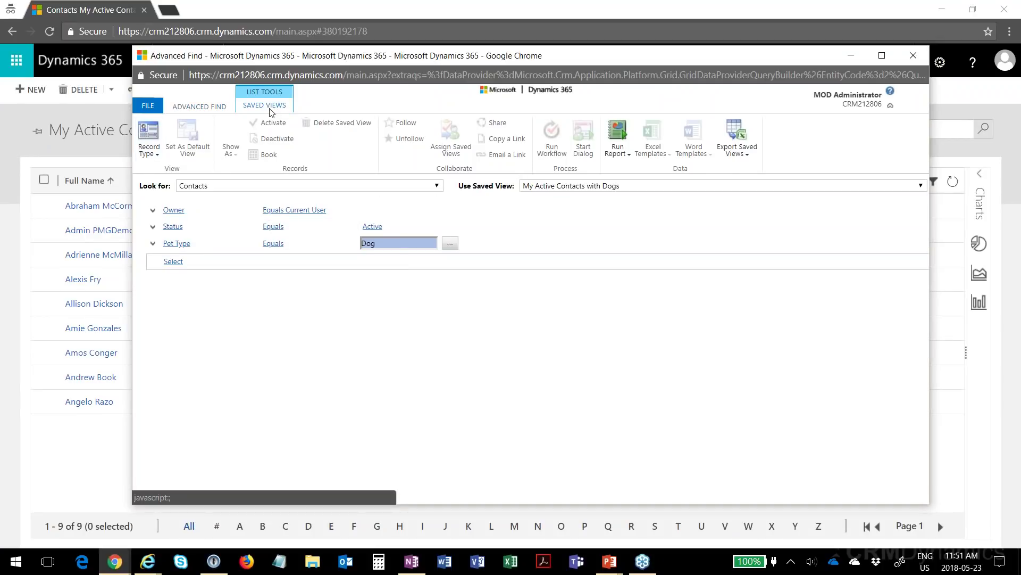
{"action": "left_click", "coordinate": [211, 109]}
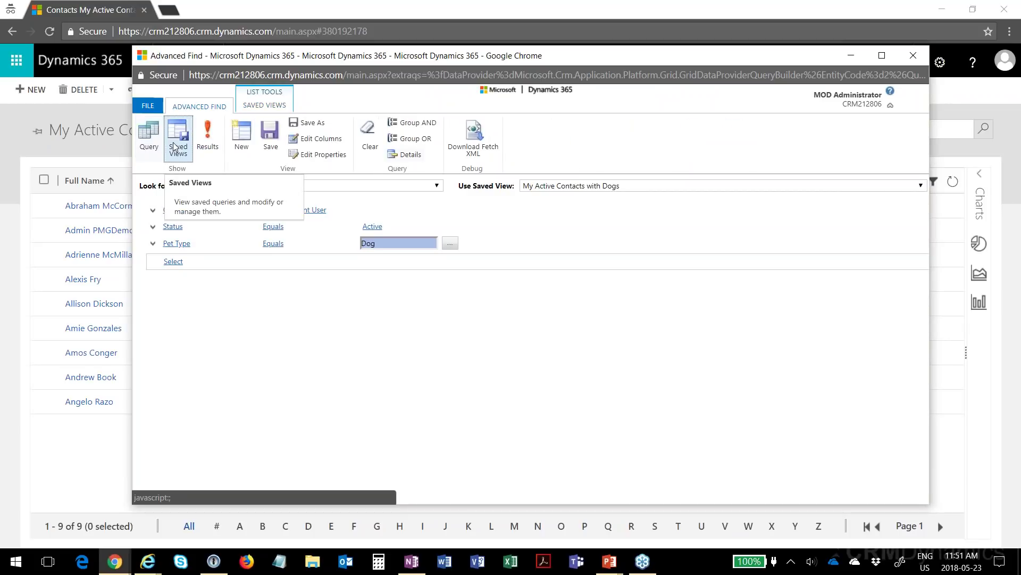
{"action": "left_click", "coordinate": [176, 146]}
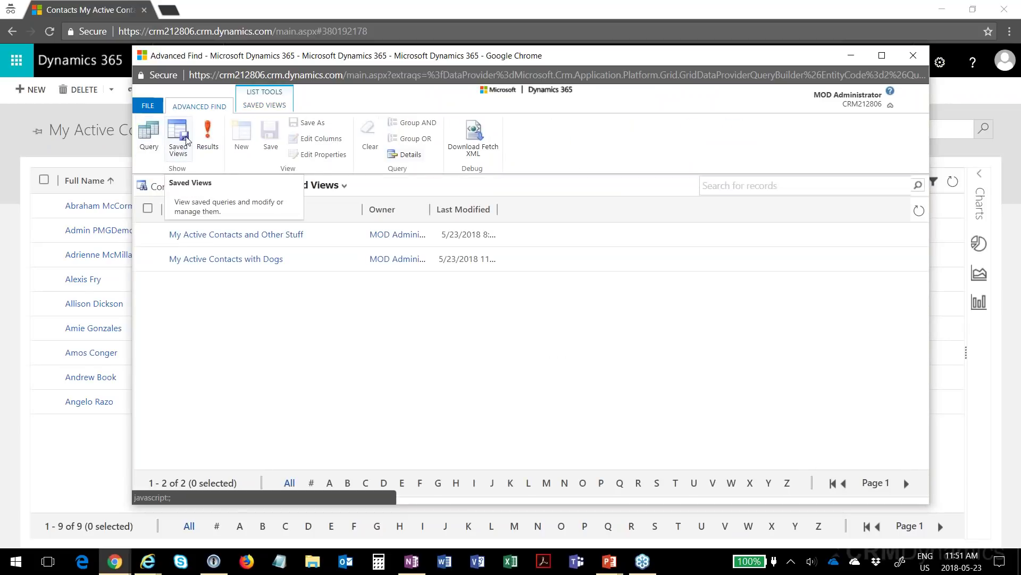
{"action": "left_click", "coordinate": [147, 259]}
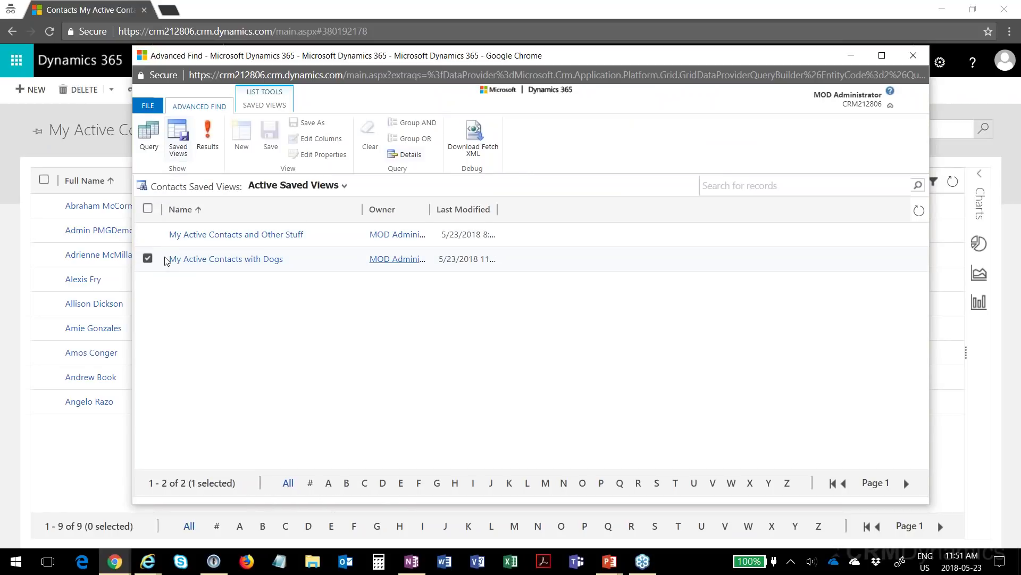
- Start sharing the selected saved view and open the lookup for adding users or teams
{"action": "left_click", "coordinate": [269, 105]}
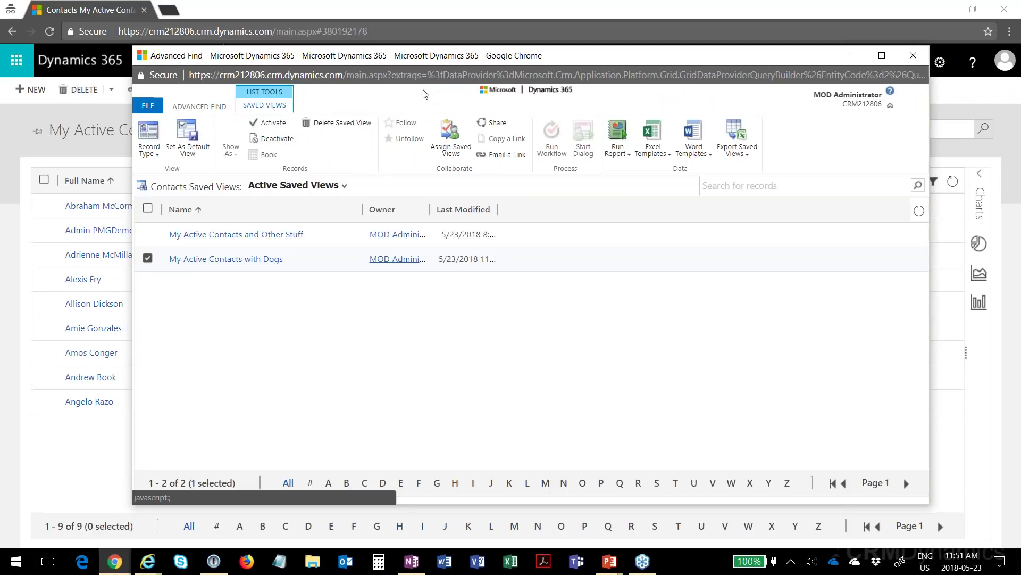
{"action": "left_click", "coordinate": [495, 125]}
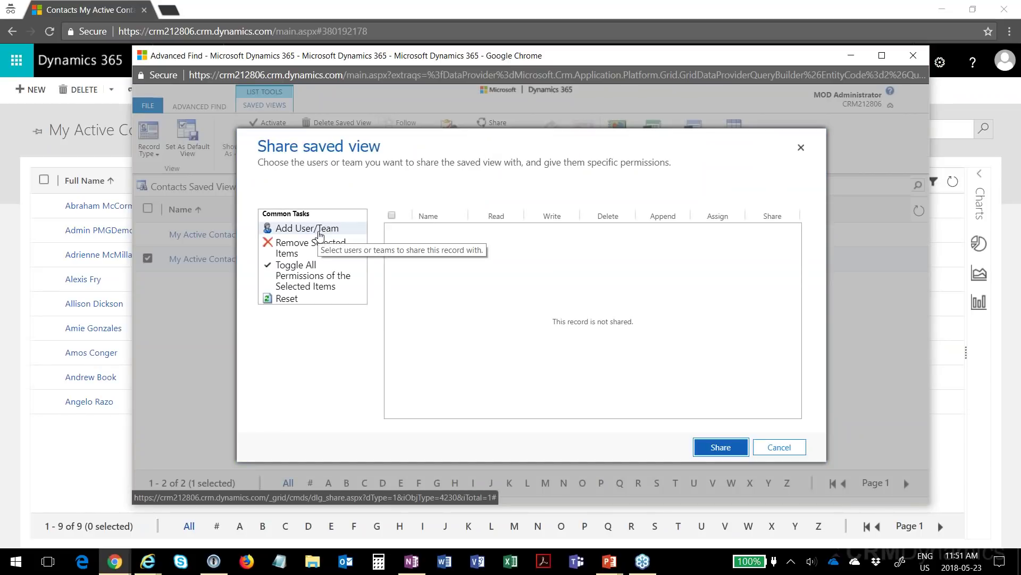
{"action": "left_click", "coordinate": [320, 235]}
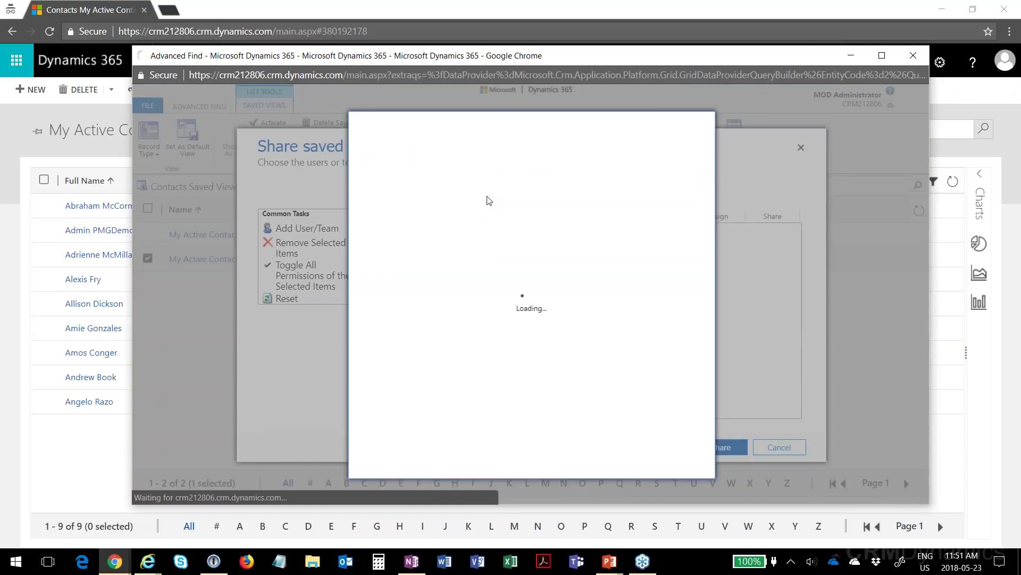
- View the teams available for sharing and set the lookup back to User
{"action": "left_click", "coordinate": [544, 166]}
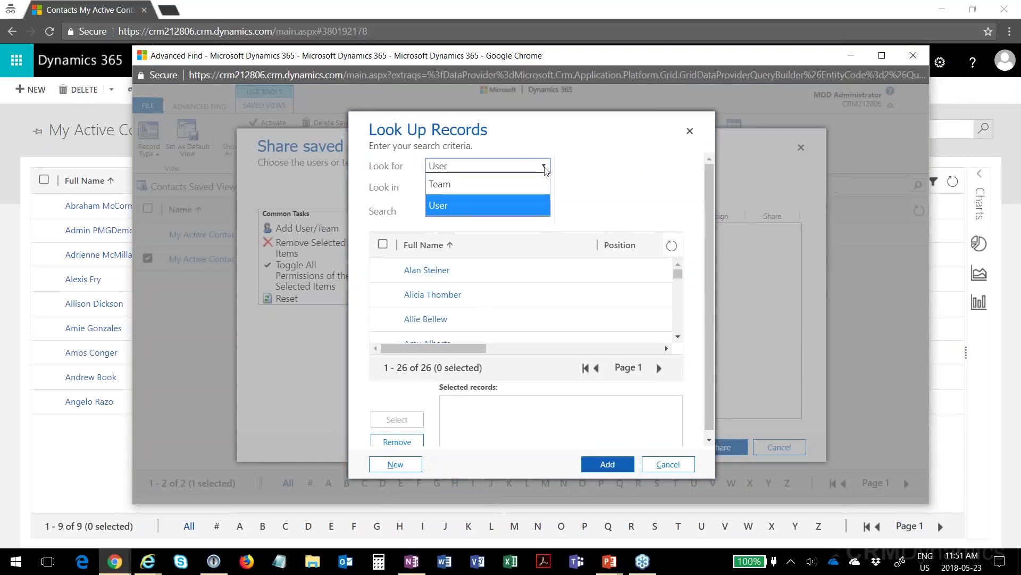
{"action": "left_click", "coordinate": [515, 184]}
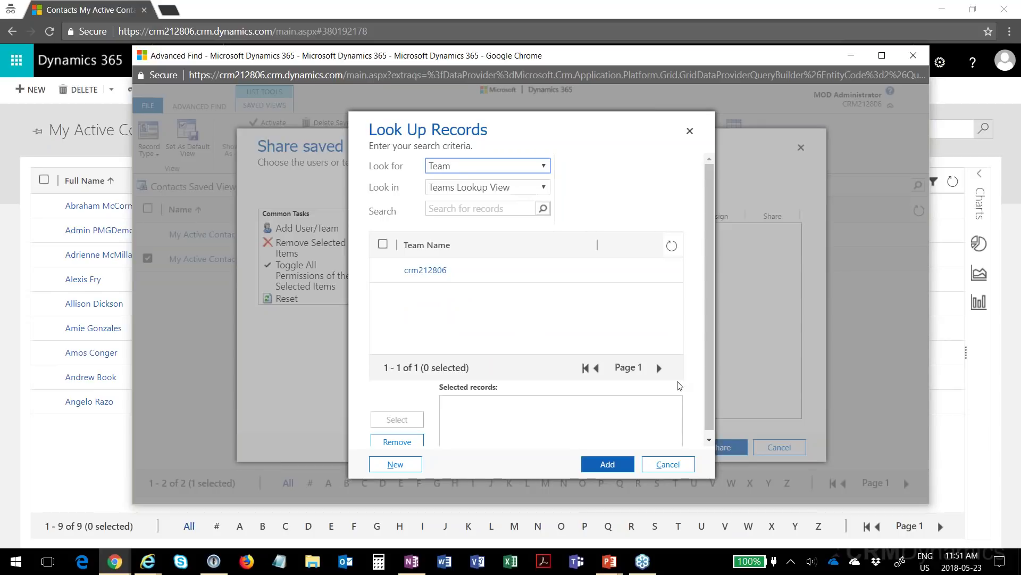
{"action": "left_click", "coordinate": [669, 462]}
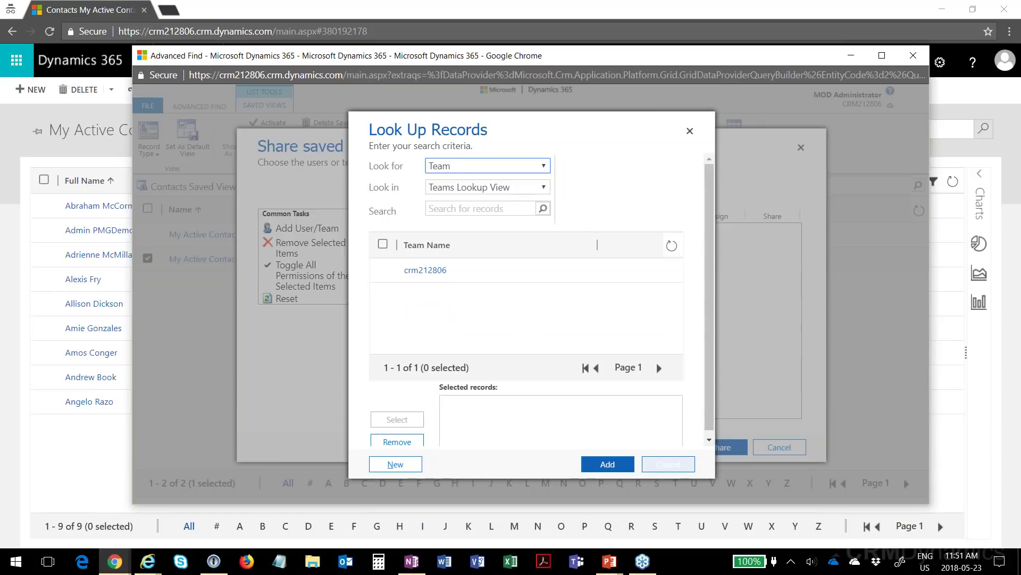
{"action": "left_click", "coordinate": [540, 166]}
{"action": "left_click", "coordinate": [489, 205]}
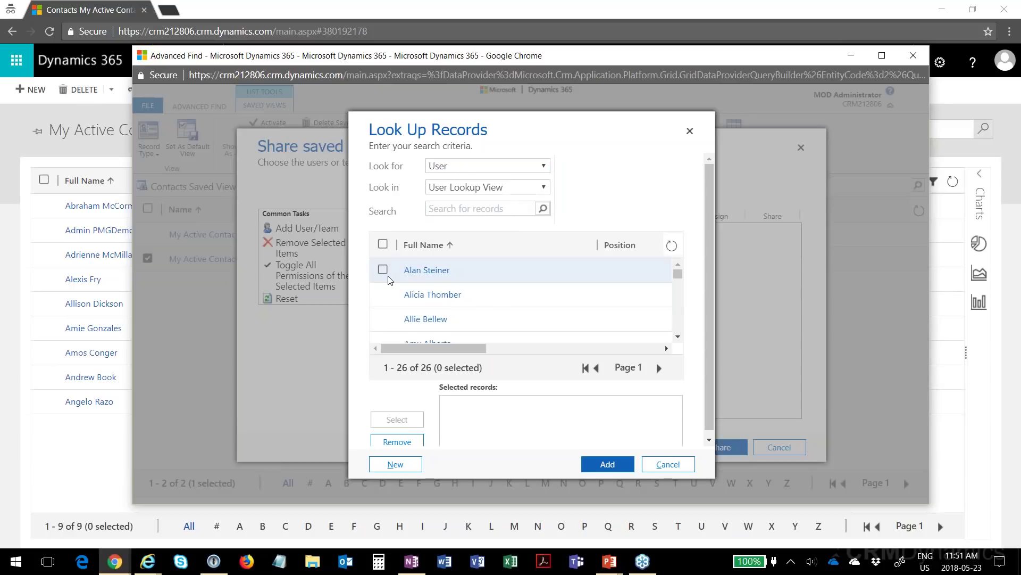
- Add the first three users in the lookup to the saved view's sharing list
{"action": "left_click", "coordinate": [383, 271]}
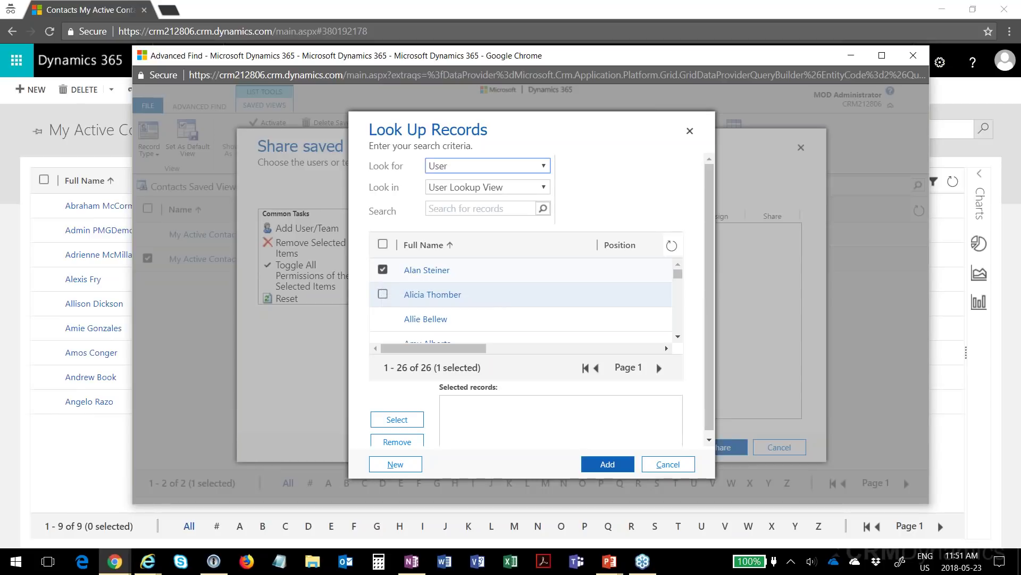
{"action": "left_click", "coordinate": [384, 294]}
{"action": "left_click", "coordinate": [383, 318]}
{"action": "left_click", "coordinate": [402, 423]}
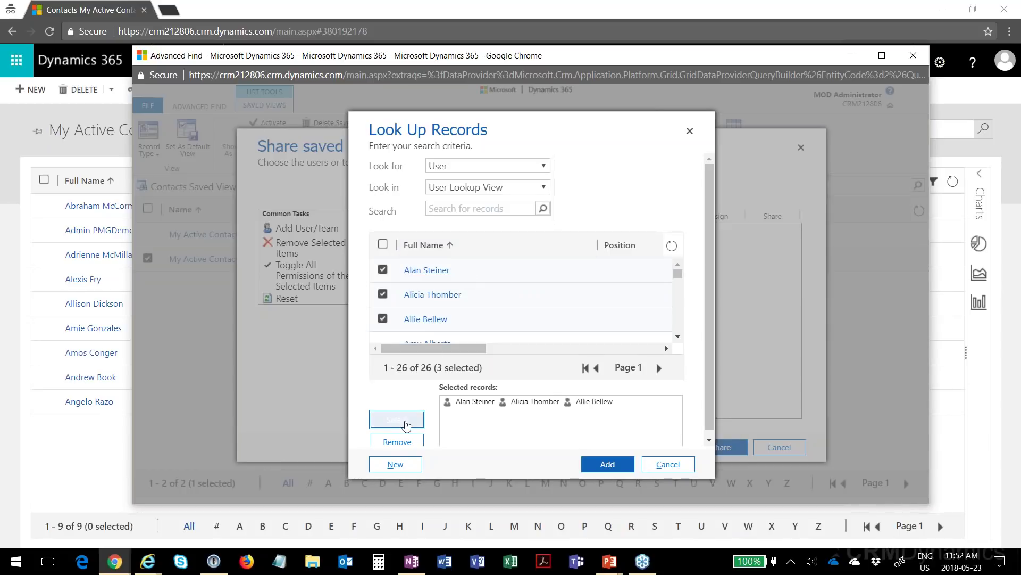
{"action": "left_click", "coordinate": [596, 471]}
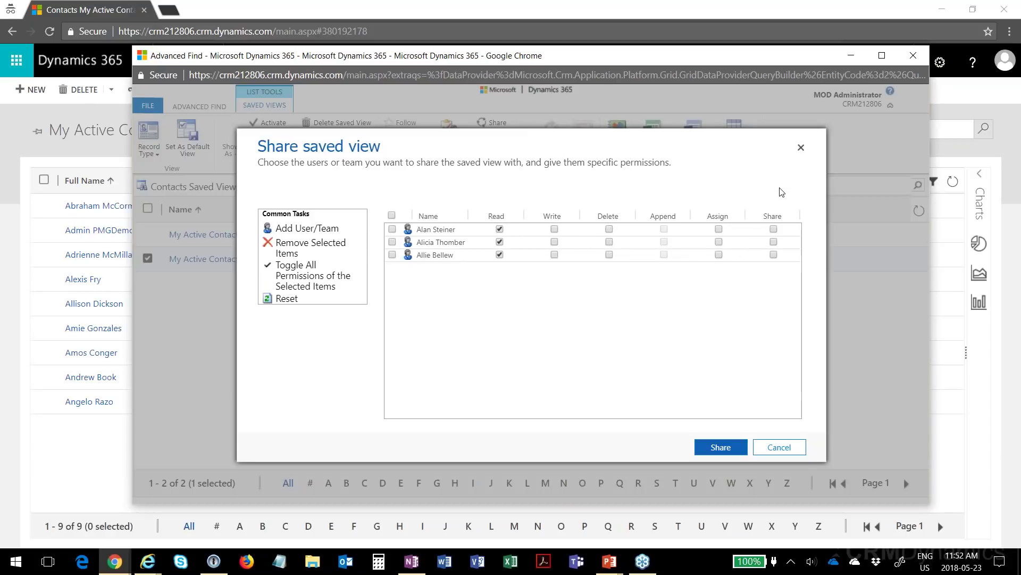
- Grant the Share permission to all three added users and share the saved view
{"action": "left_click", "coordinate": [773, 229]}
{"action": "left_click", "coordinate": [774, 241]}
{"action": "left_click", "coordinate": [773, 255]}
{"action": "left_click", "coordinate": [725, 442]}
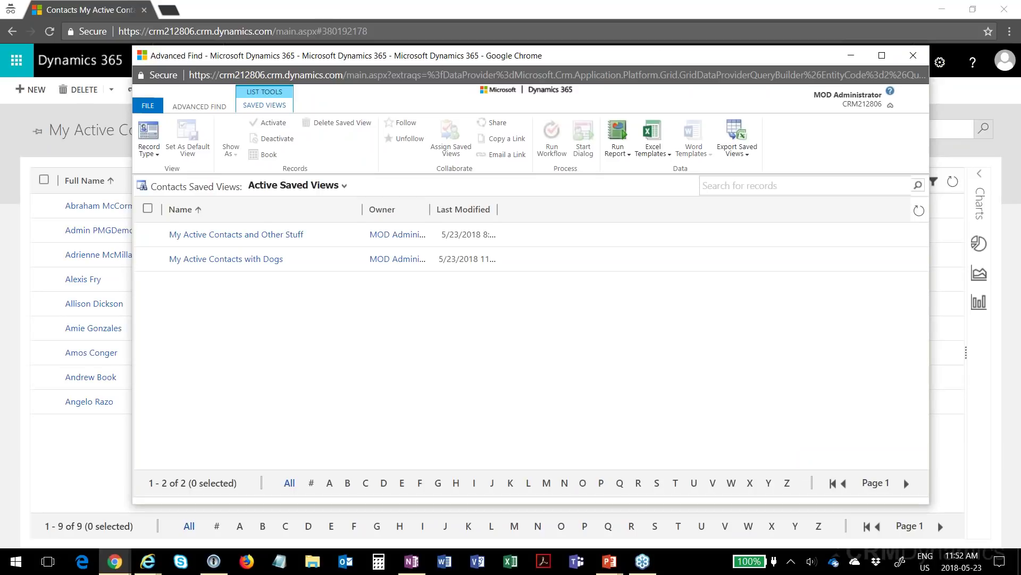
- Return to the main Contacts window and look through the system and personal views in its view list
{"action": "left_click", "coordinate": [313, 8]}
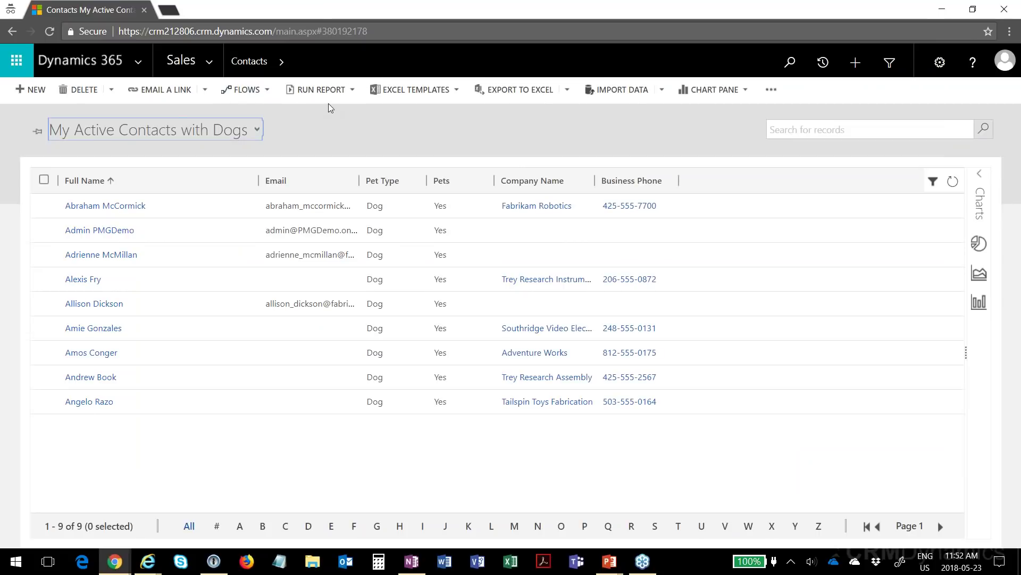
{"action": "left_click", "coordinate": [258, 133]}
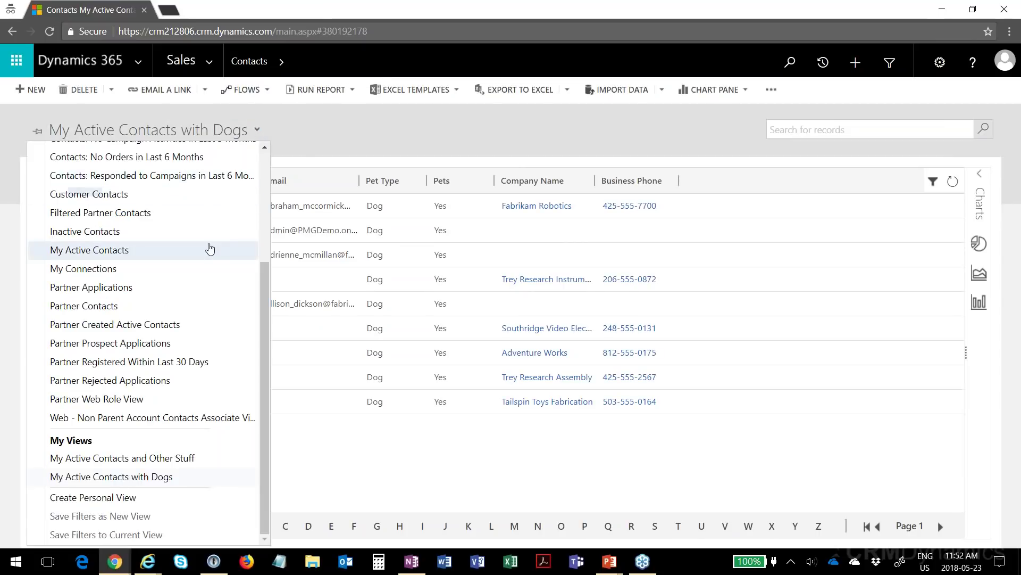
{"action": "scroll", "coordinate": [209, 249], "scroll_direction": "up", "scroll_amount": 3}
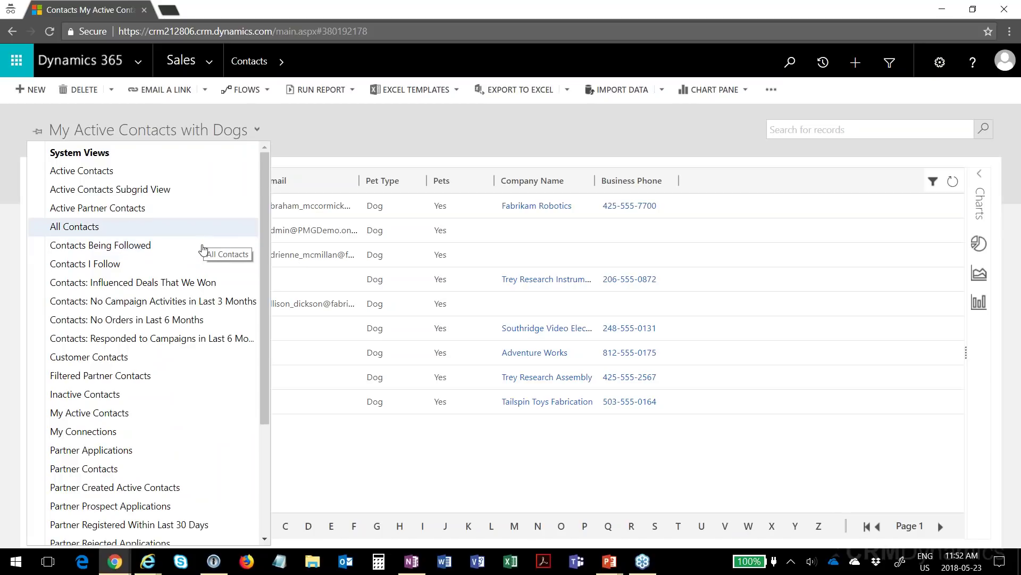
{"action": "left_click", "coordinate": [334, 132]}
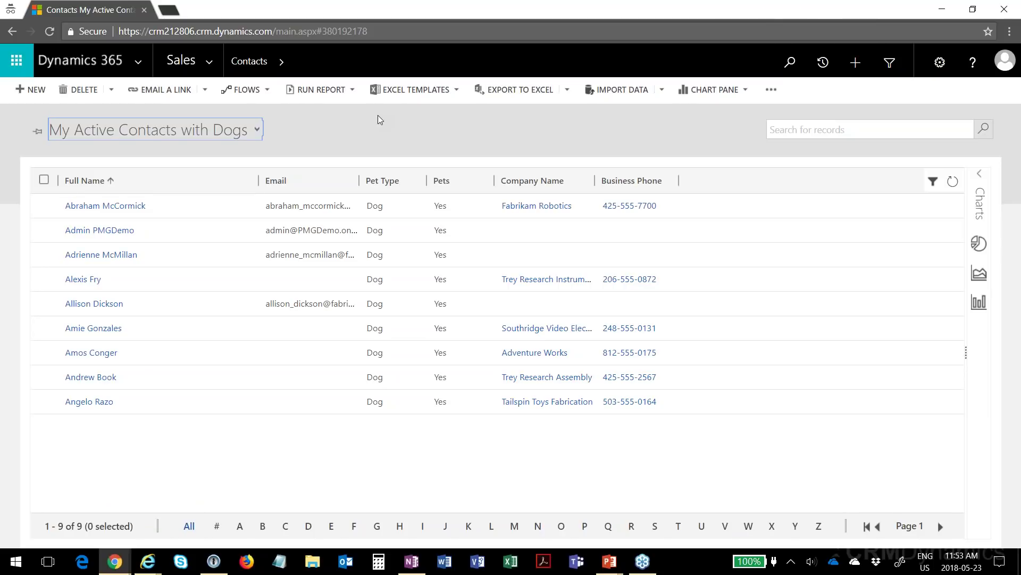
- Minimize the Contacts and Advanced Find windows to return to the slide presentation, and advance to the "Extras (next webinar)" slide
{"action": "left_click", "coordinate": [946, 9]}
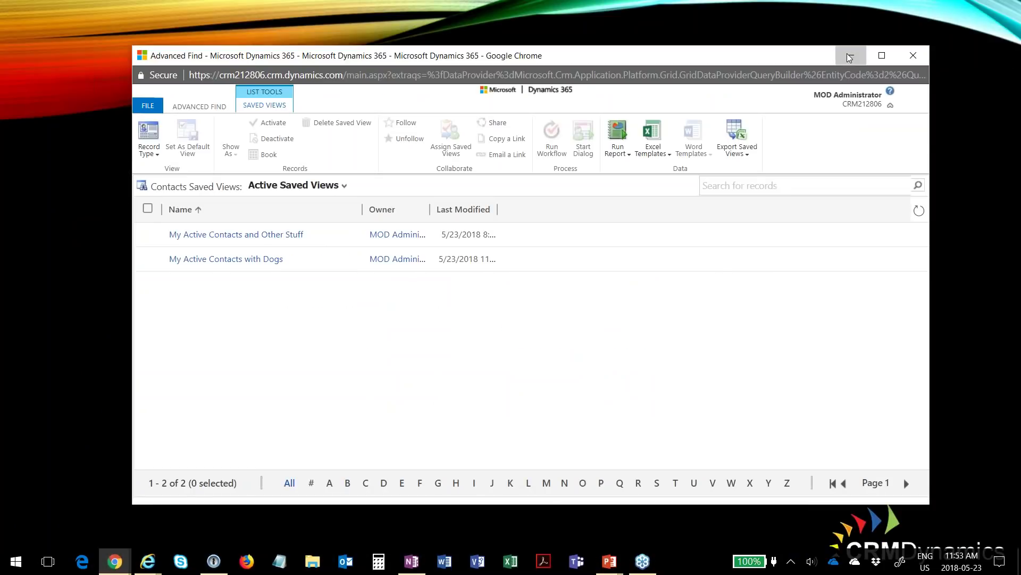
{"action": "left_click", "coordinate": [850, 56]}
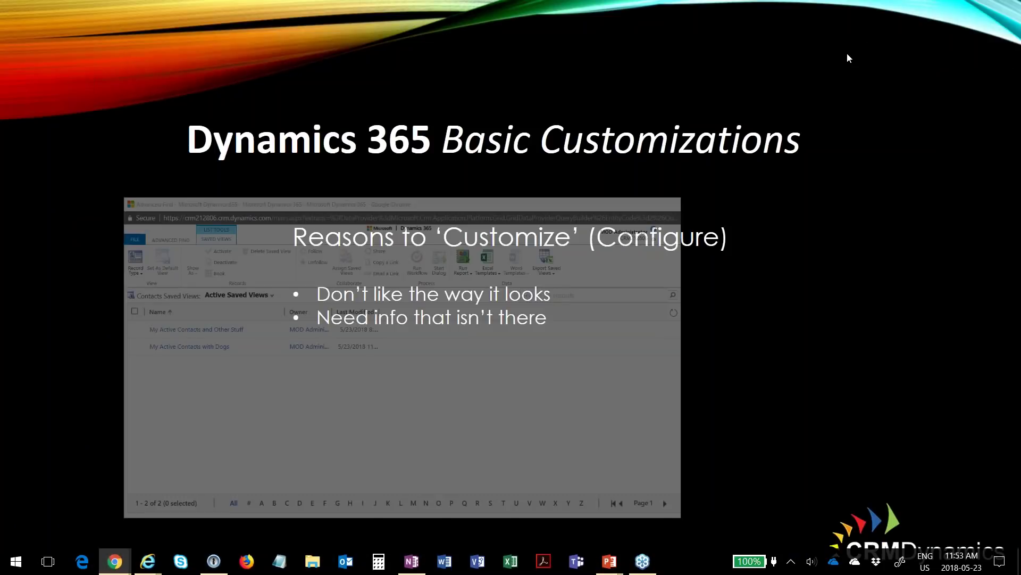
{"action": "left_click", "coordinate": [620, 328]}
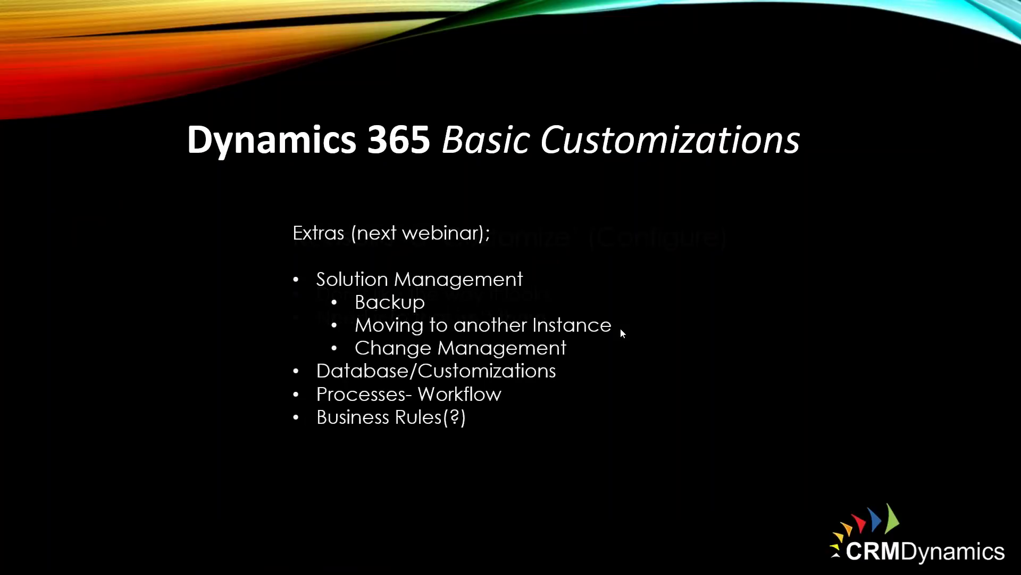